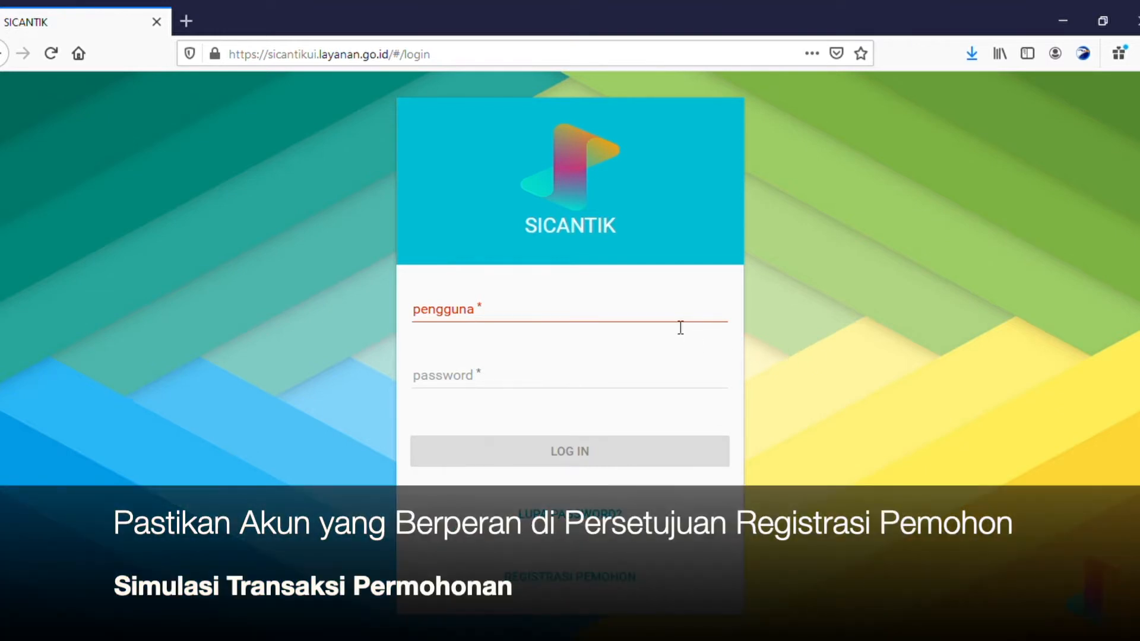
Sign in, then open Transaksi > Registrasi Pemohon from the sidebar.
left_click(680, 327)
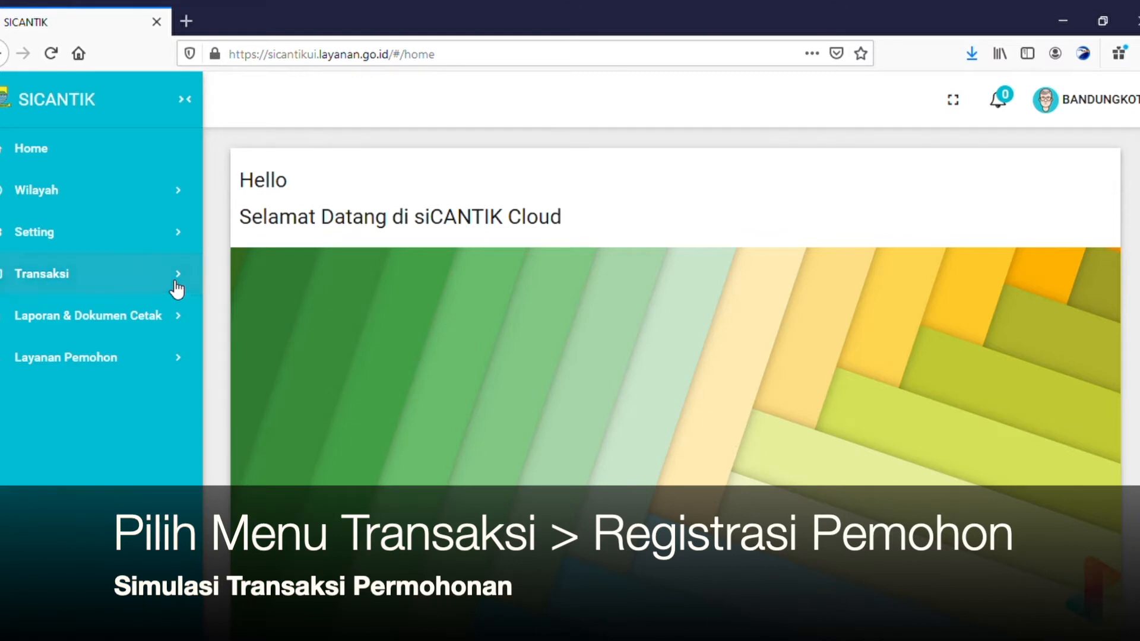
left_click(178, 280)
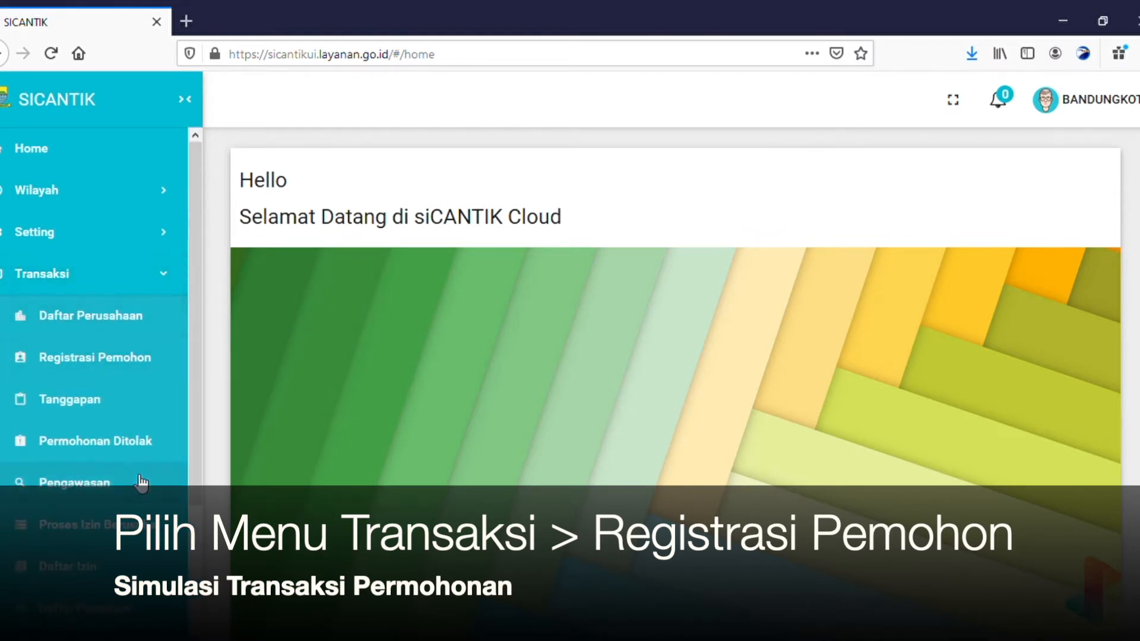
left_click(113, 358)
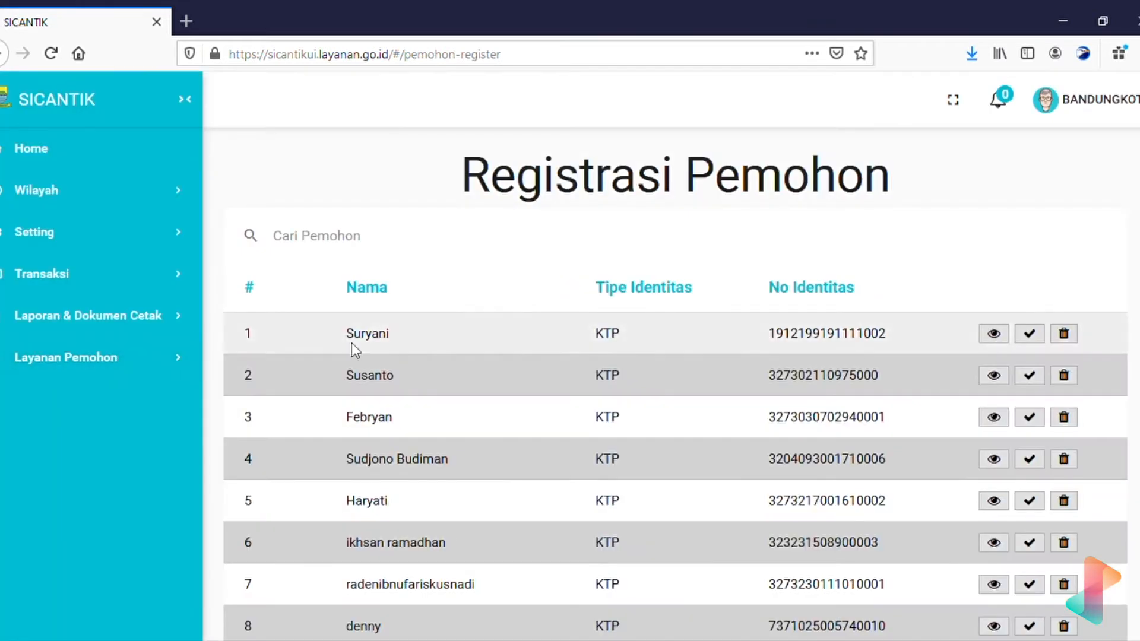
left_click(153, 280)
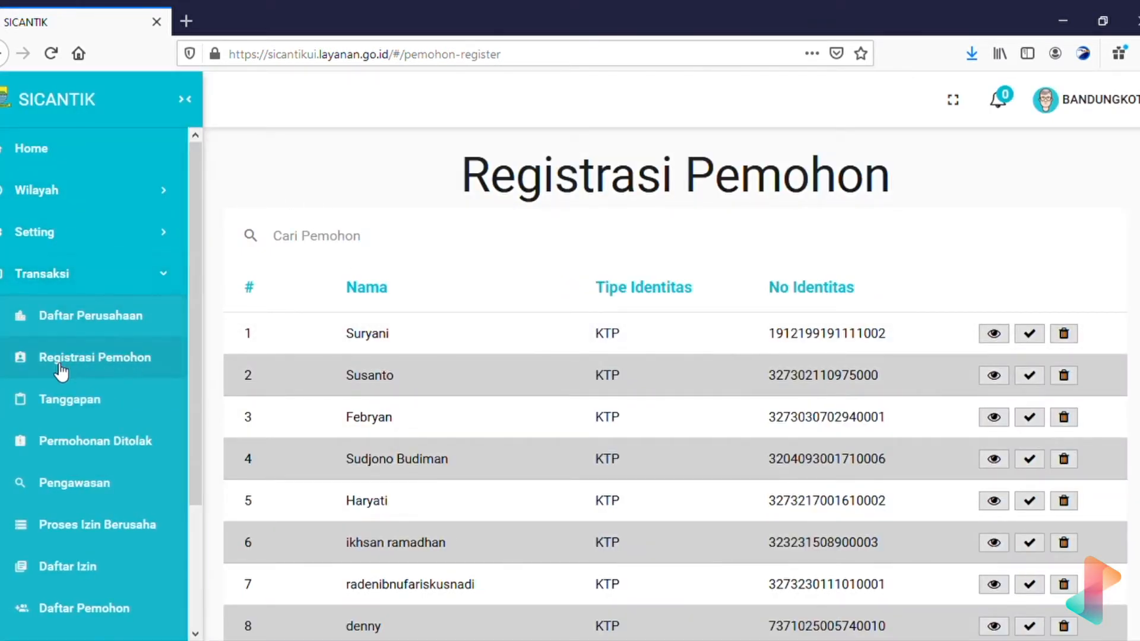
left_click(120, 367)
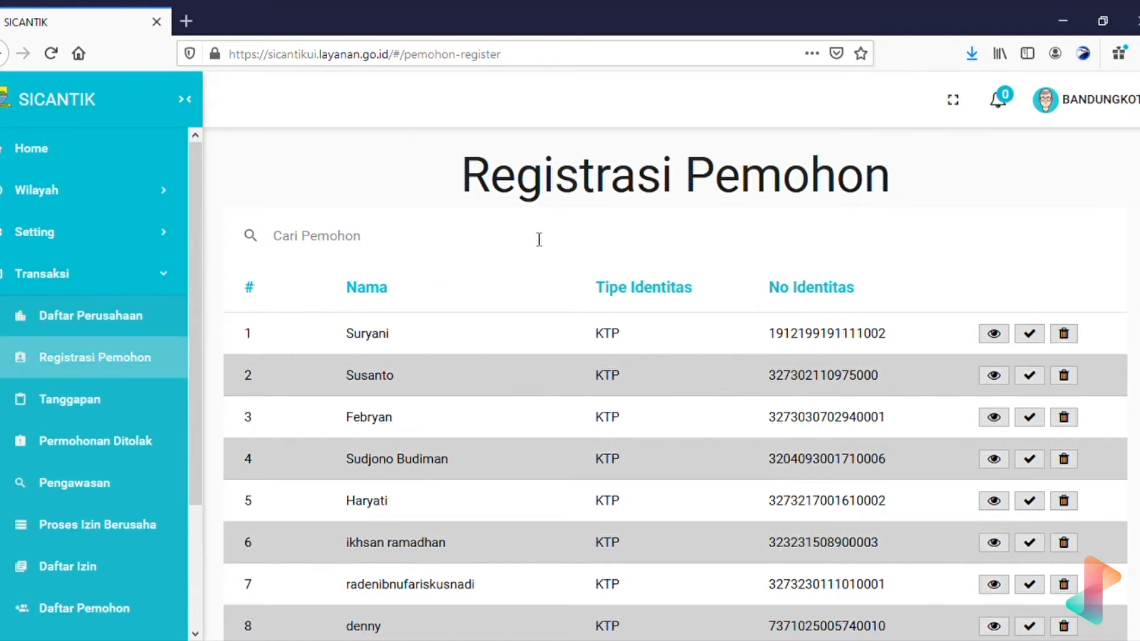
scroll(779, 443, "down", 6)
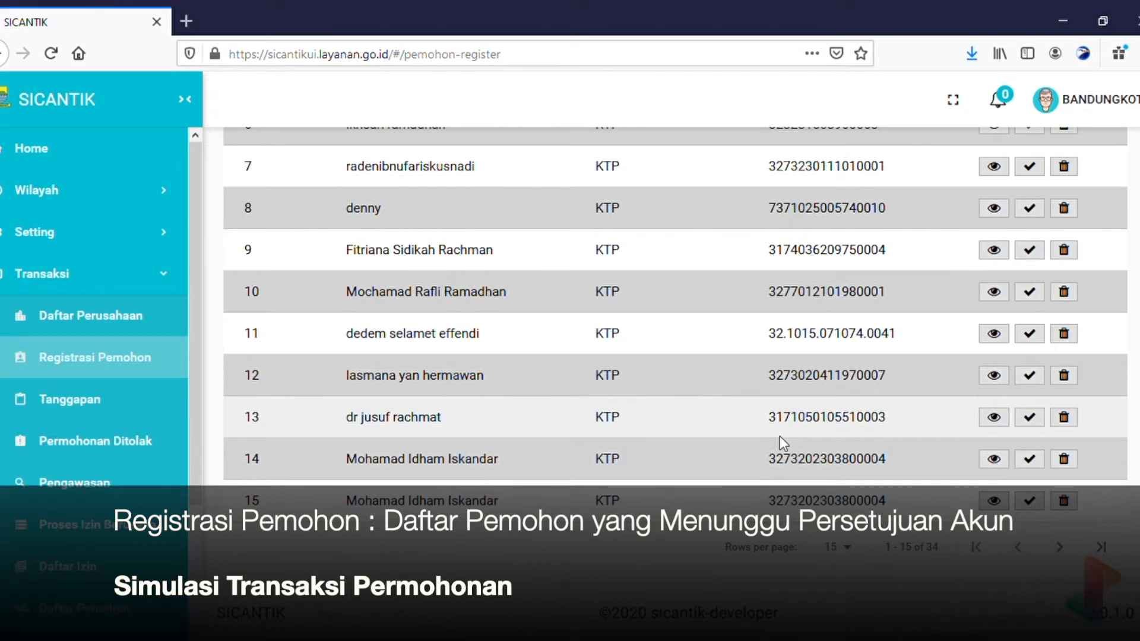
scroll(779, 436, "up", 6)
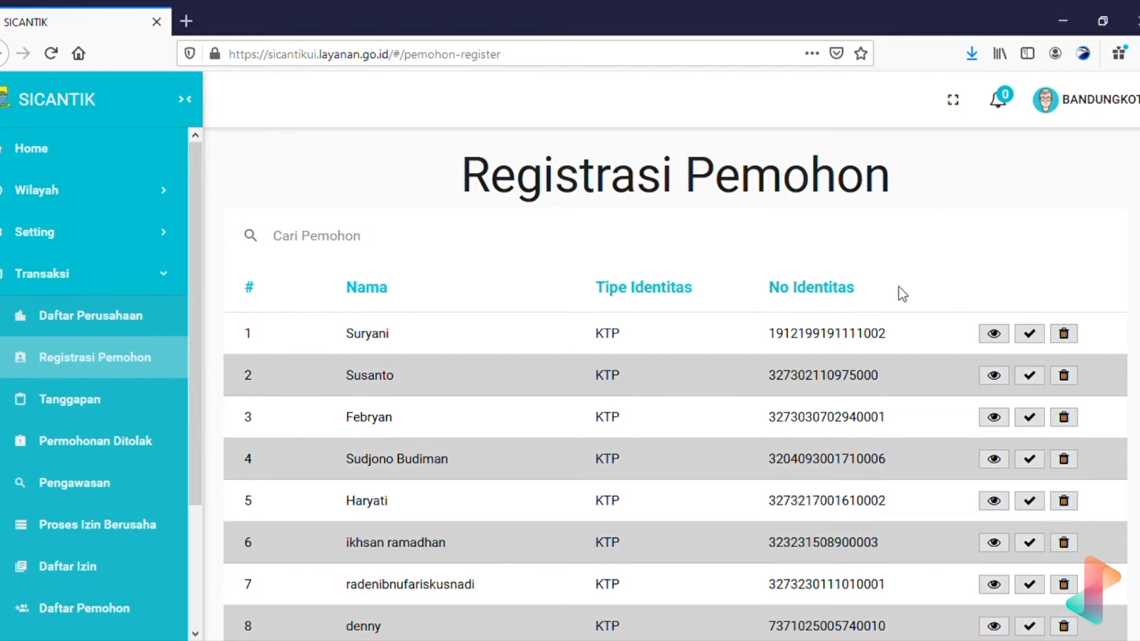
scroll(916, 369, "down", 3)
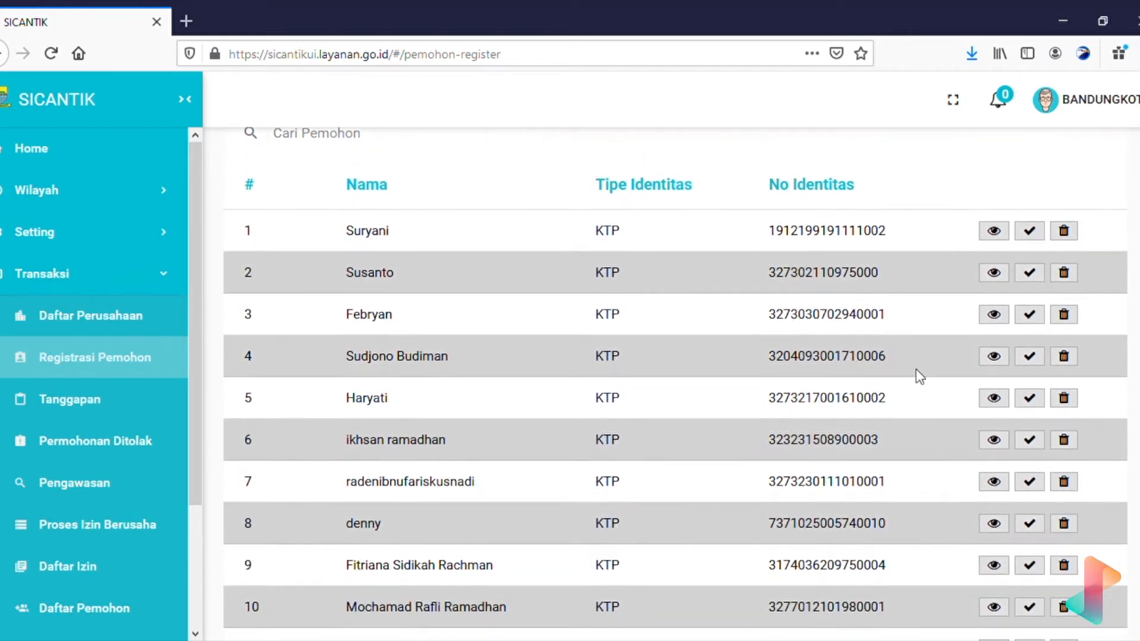
scroll(920, 377, "up", 3)
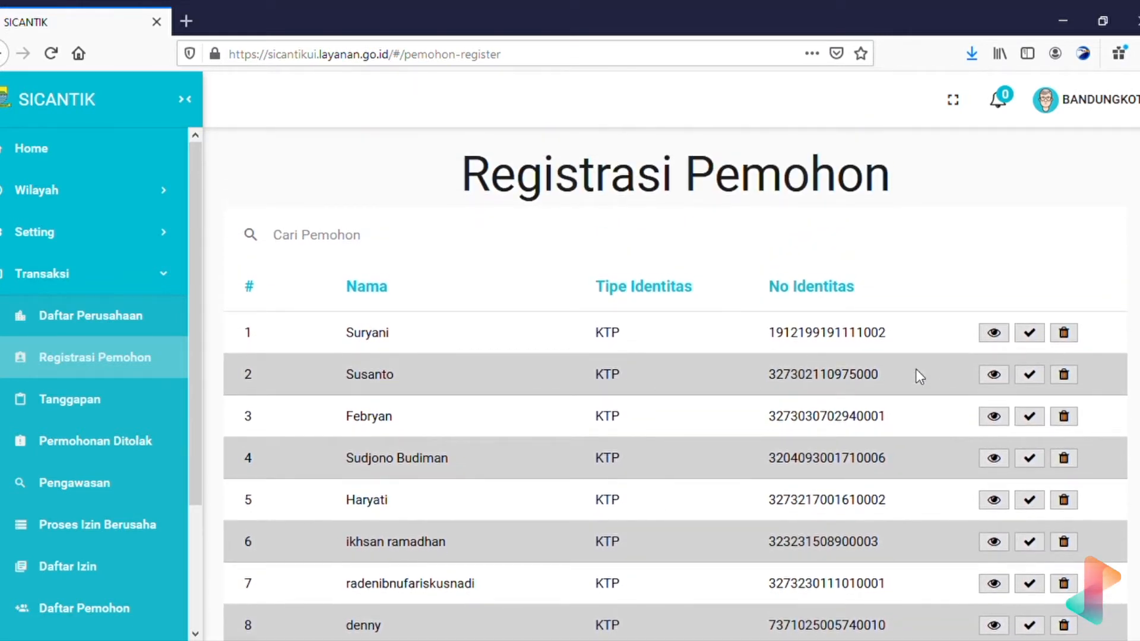
scroll(915, 370, "down", 3)
scroll(916, 370, "up", 3)
scroll(916, 369, "down", 1)
scroll(920, 377, "down", 3)
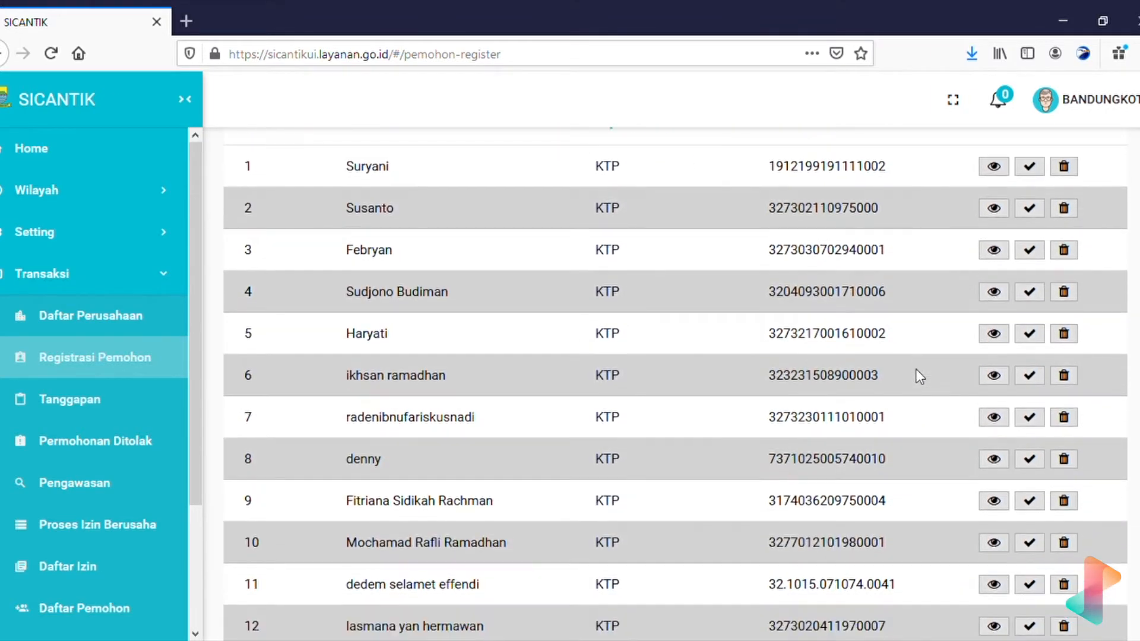
scroll(920, 376, "up", 4)
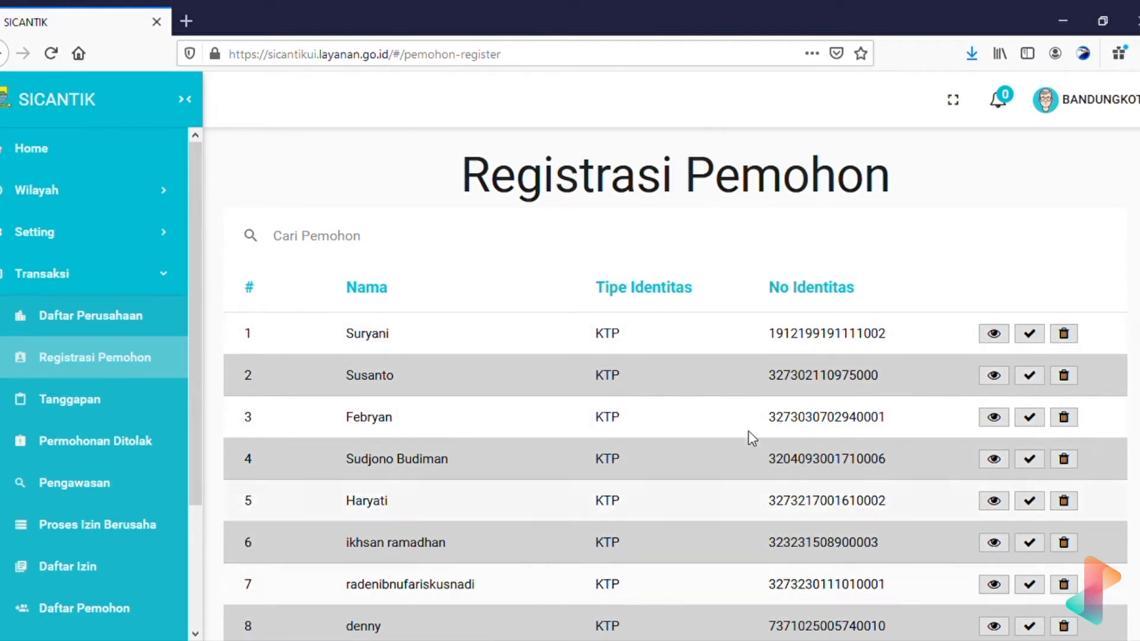
scroll(857, 526, "down", 6)
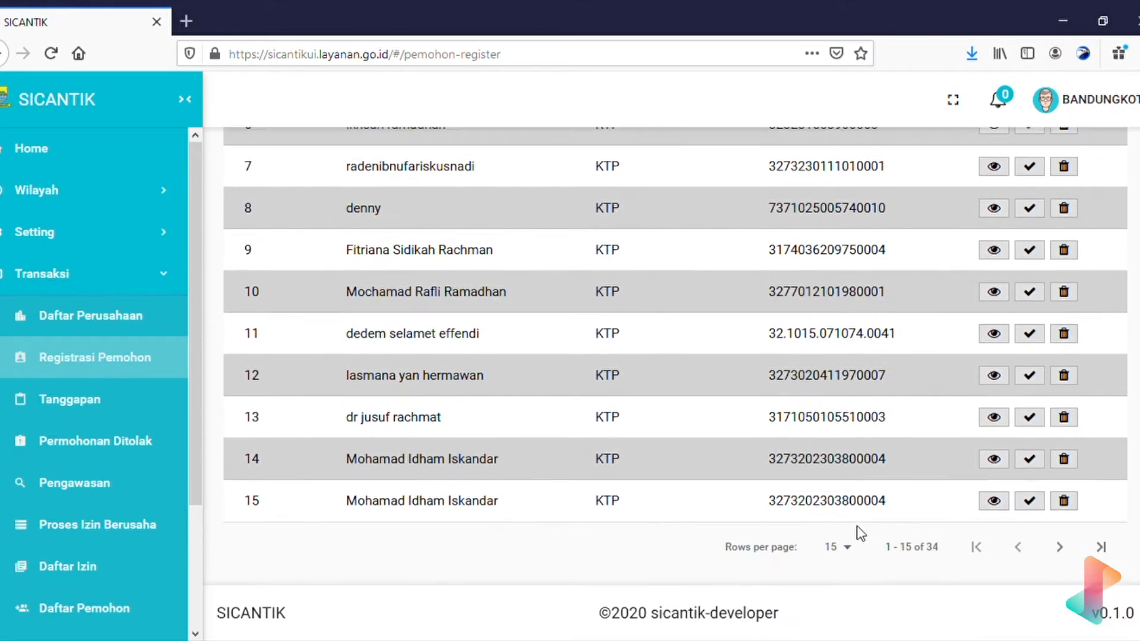
scroll(861, 532, "up", 6)
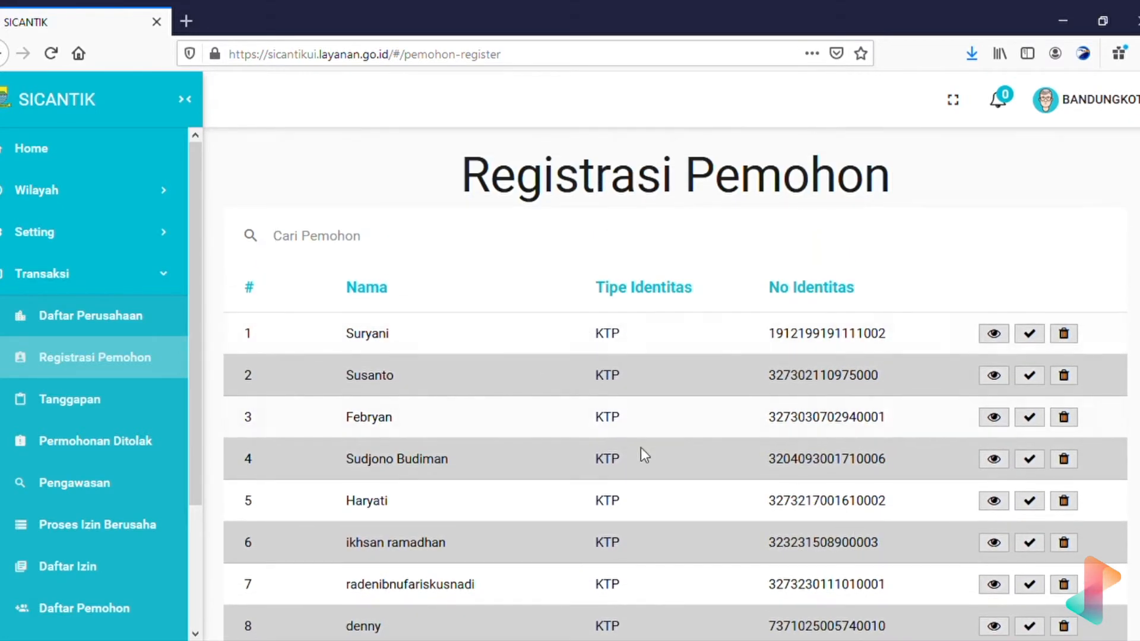
Search the Cari Pemohon box with a copied identity number, then replace it with the applicant's name.
left_click_drag(888, 502, 764, 493)
key("ctrl+c")
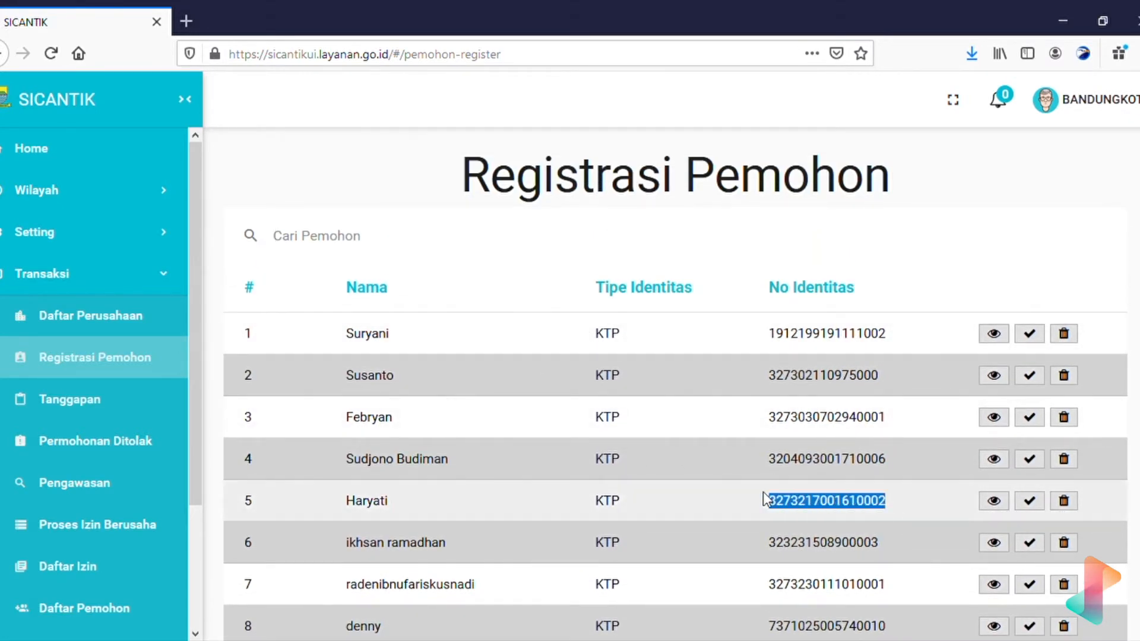
left_click(556, 249)
key("ctrl+v")
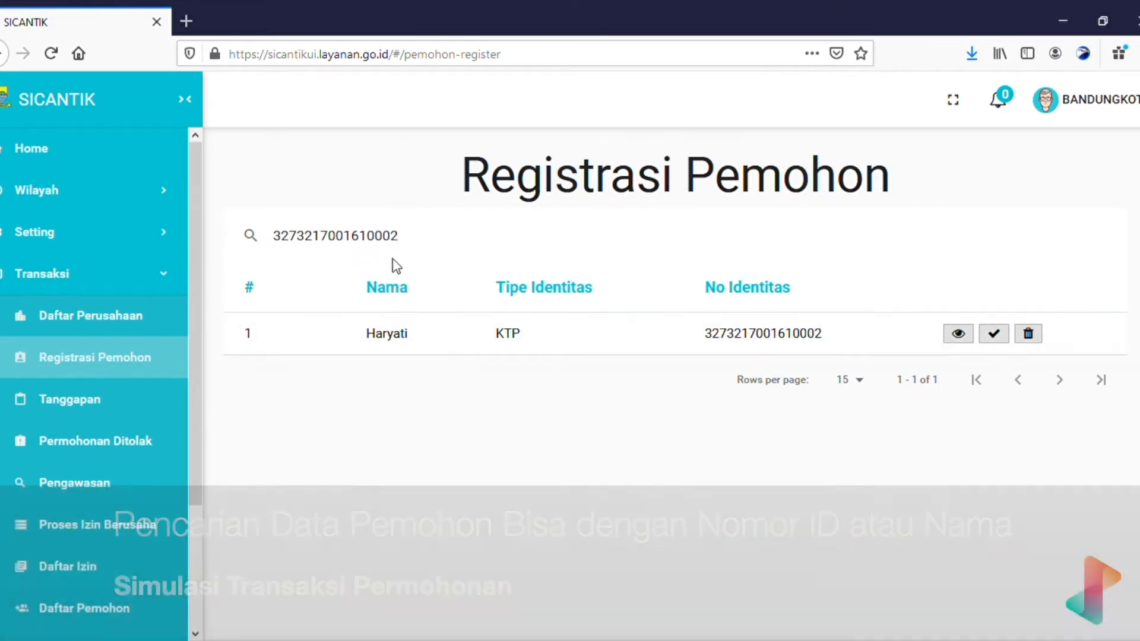
left_click_drag(428, 247, 244, 257)
type("su")
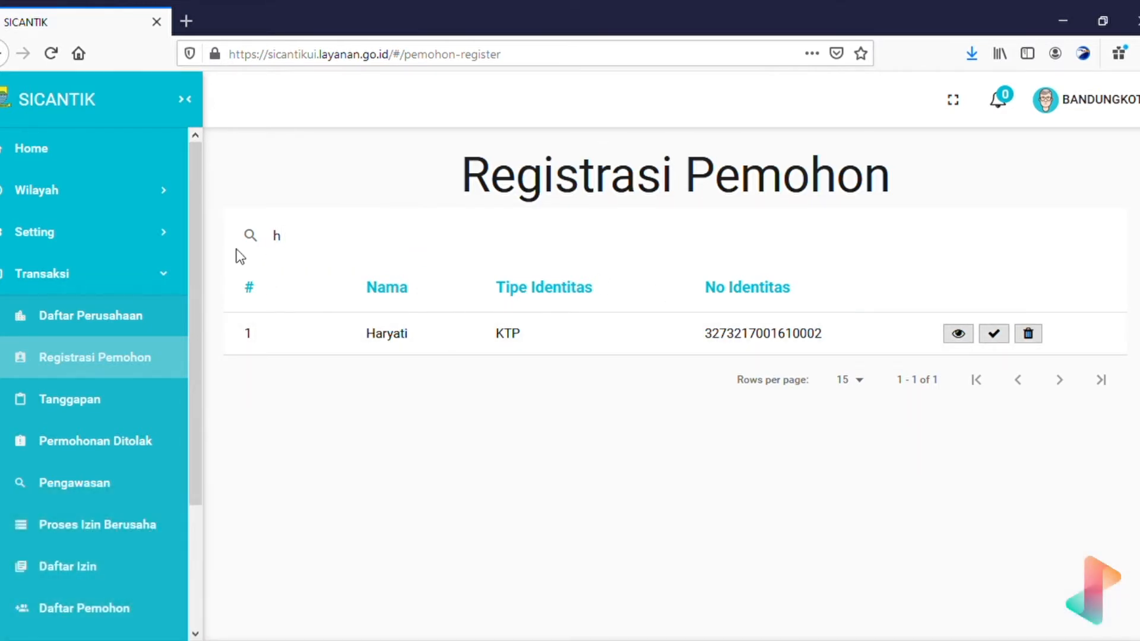
type("ryani")
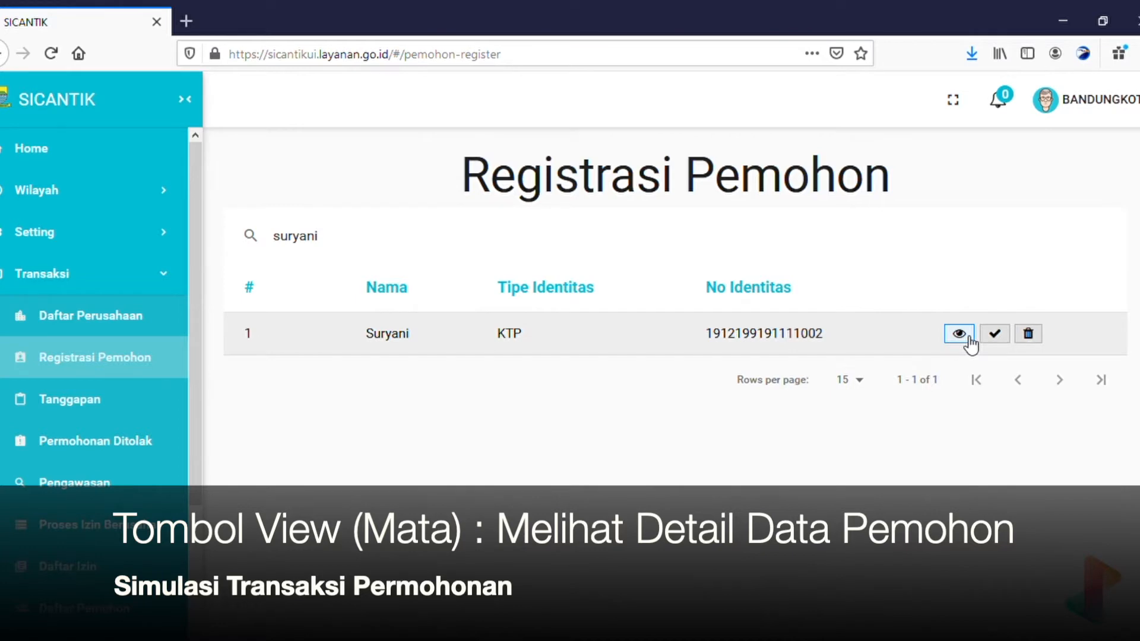
left_click(969, 340)
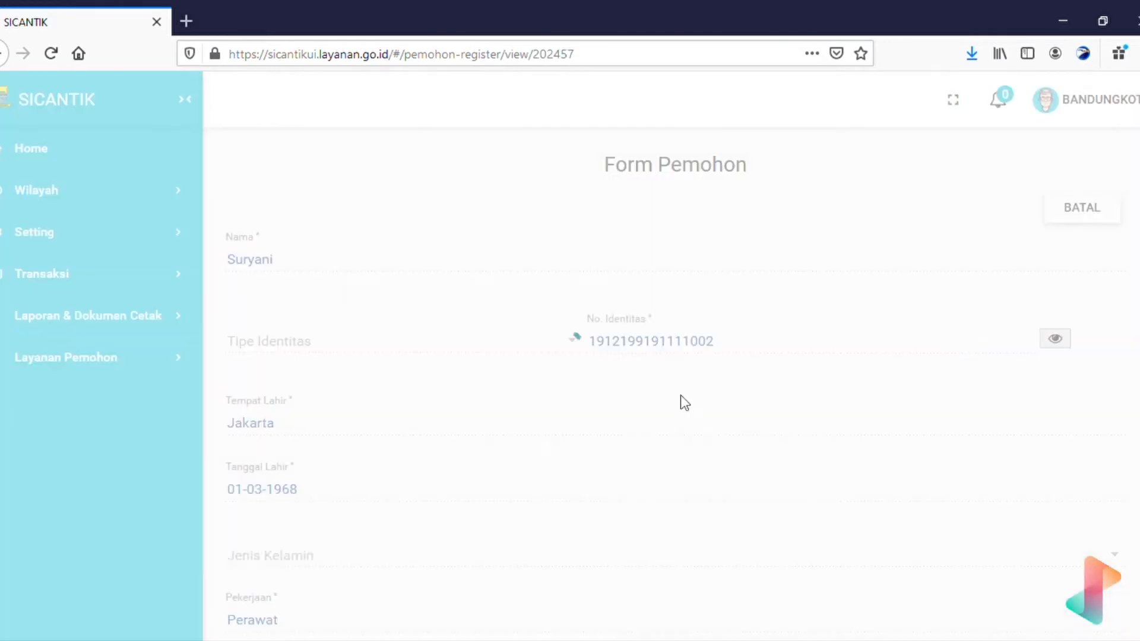
scroll(636, 422, "down", 5)
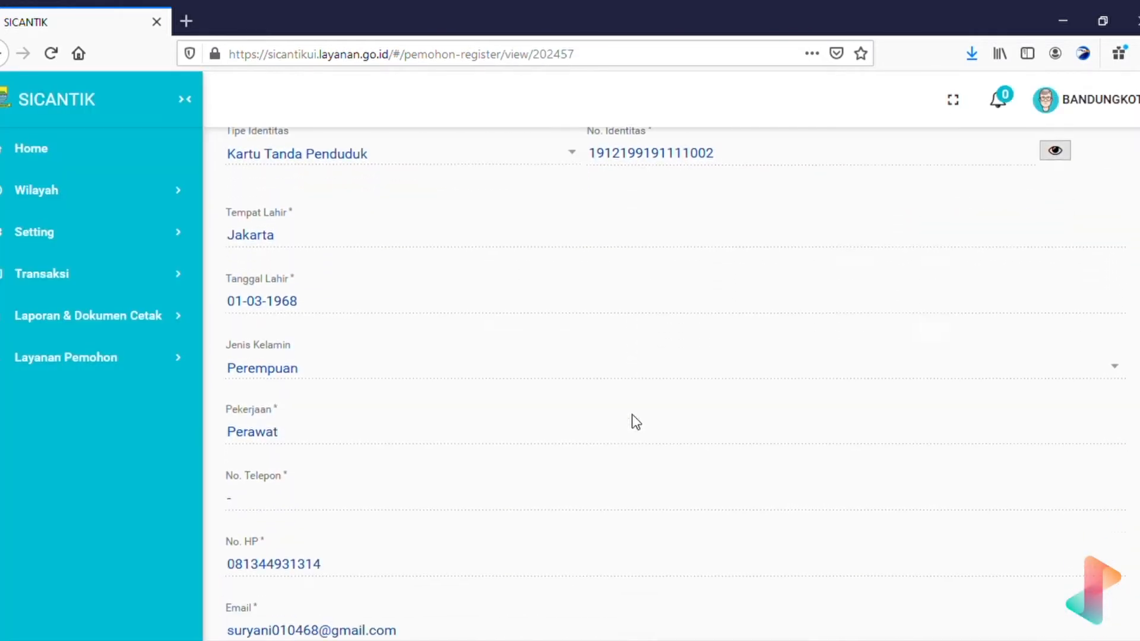
scroll(636, 422, "up", 5)
scroll(636, 422, "up", 1)
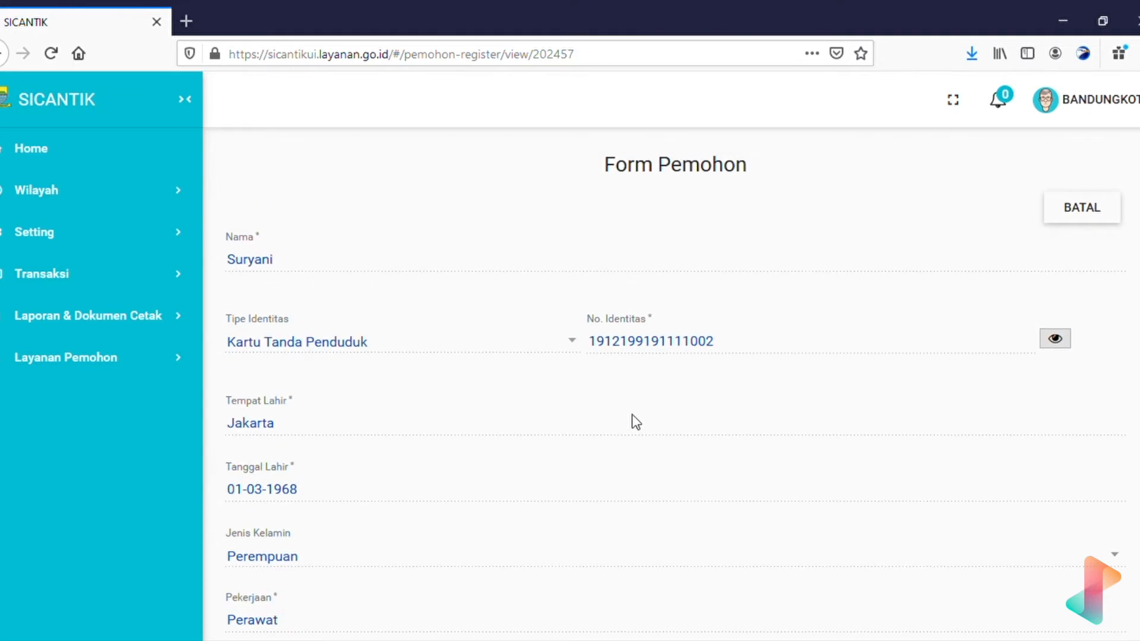
scroll(636, 422, "down", 10)
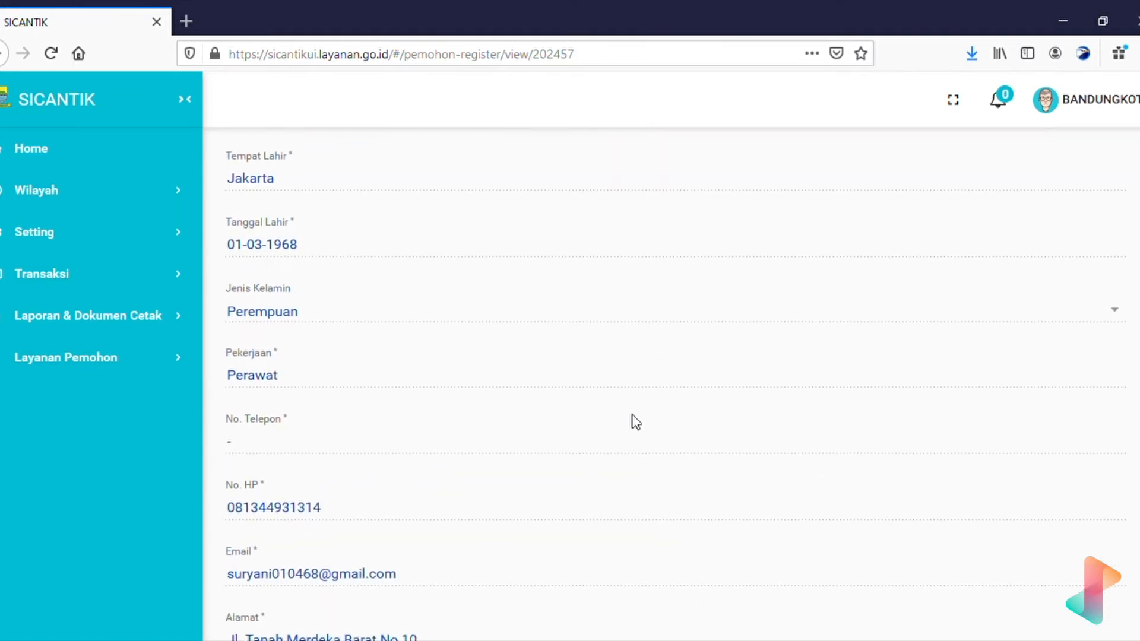
scroll(636, 422, "up", 10)
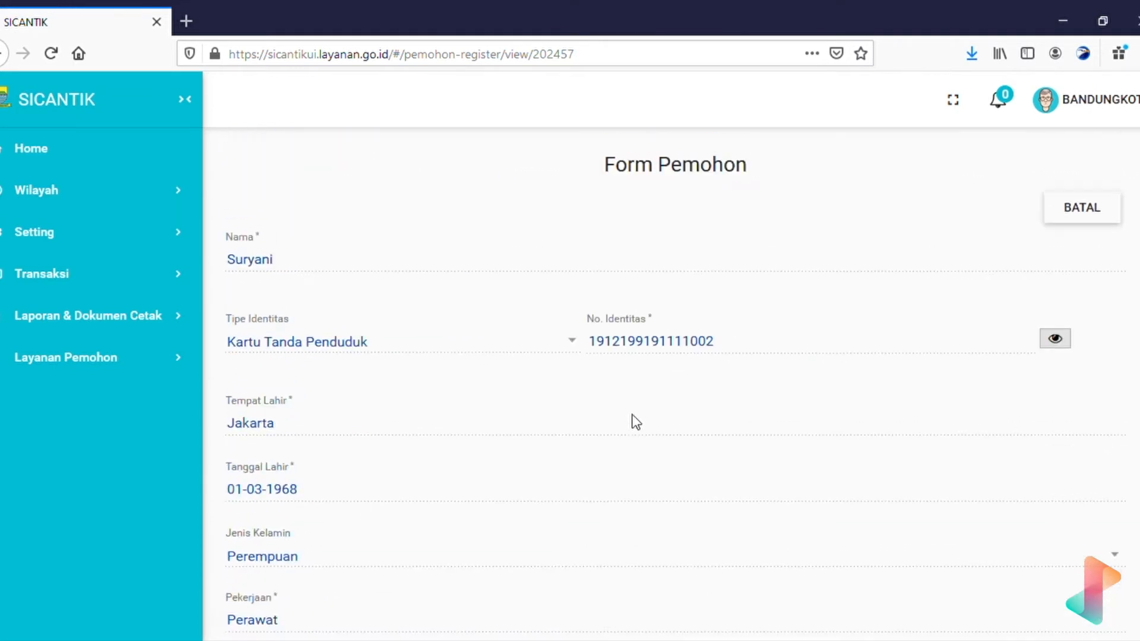
scroll(636, 423, "down", 8)
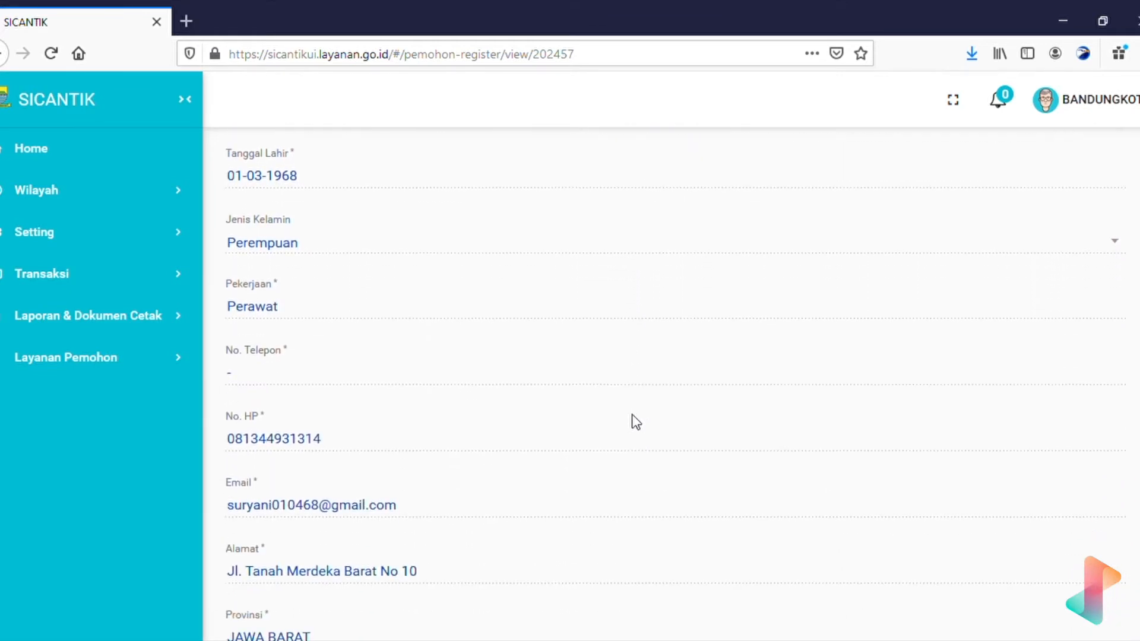
scroll(636, 422, "down", 4)
scroll(636, 423, "up", 10)
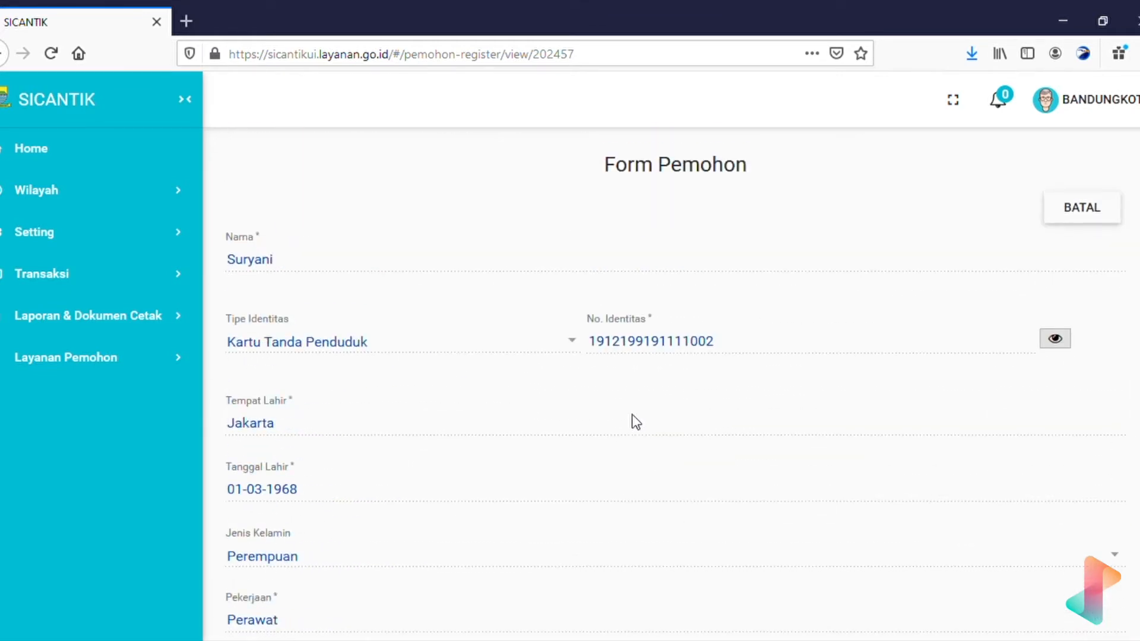
left_click(1075, 215)
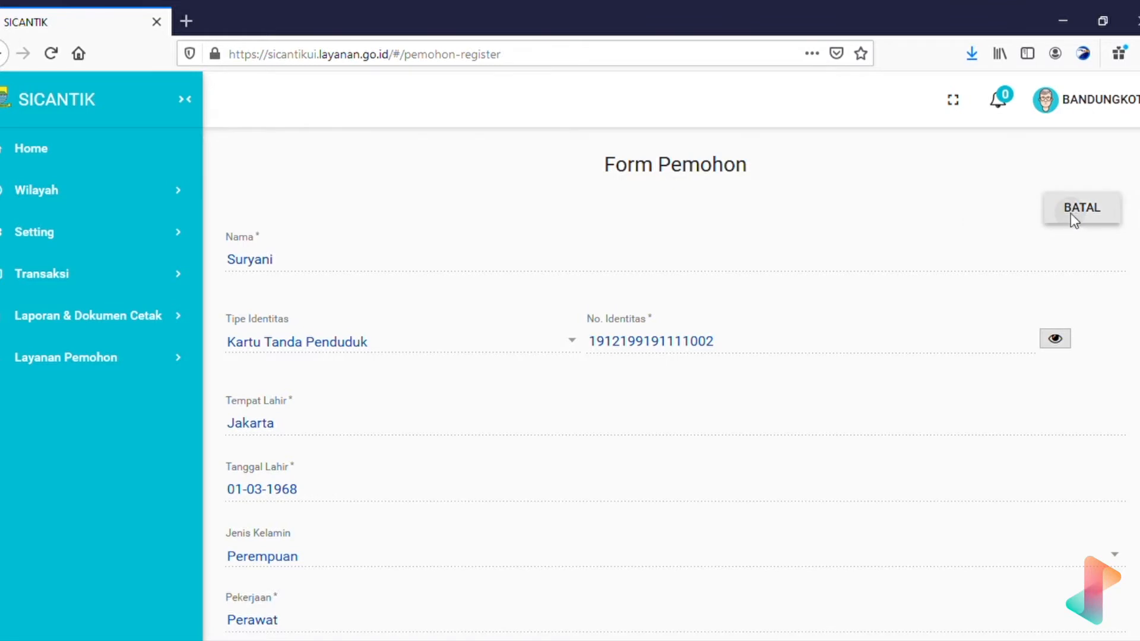
type("suryani")
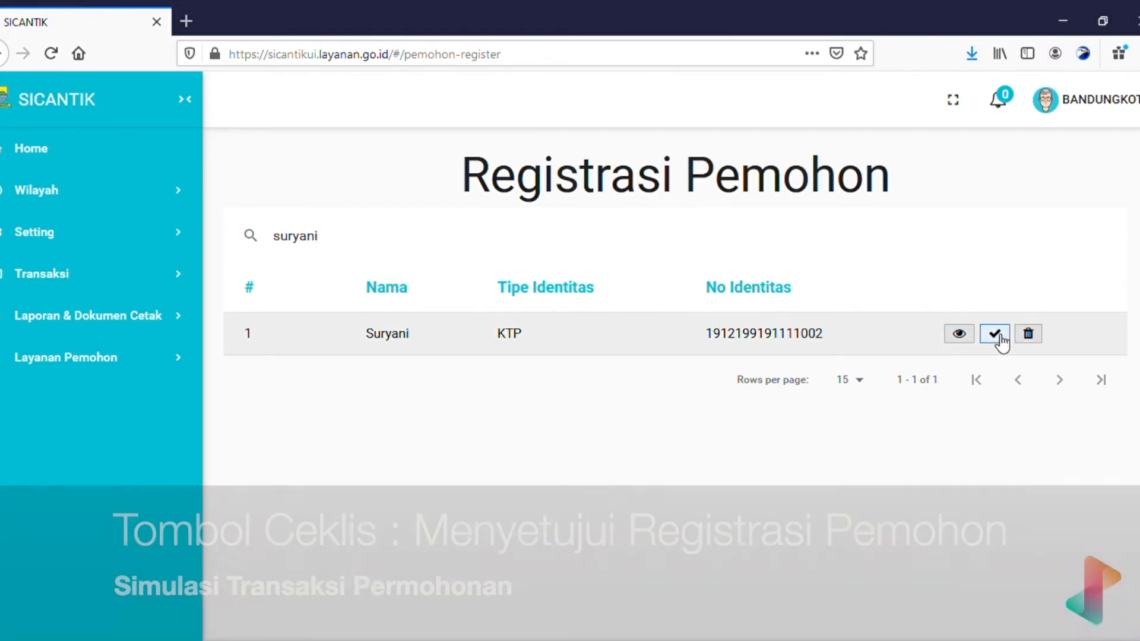
Approve the applicant's registration with the row's check button and confirm with YA.
left_click(999, 336)
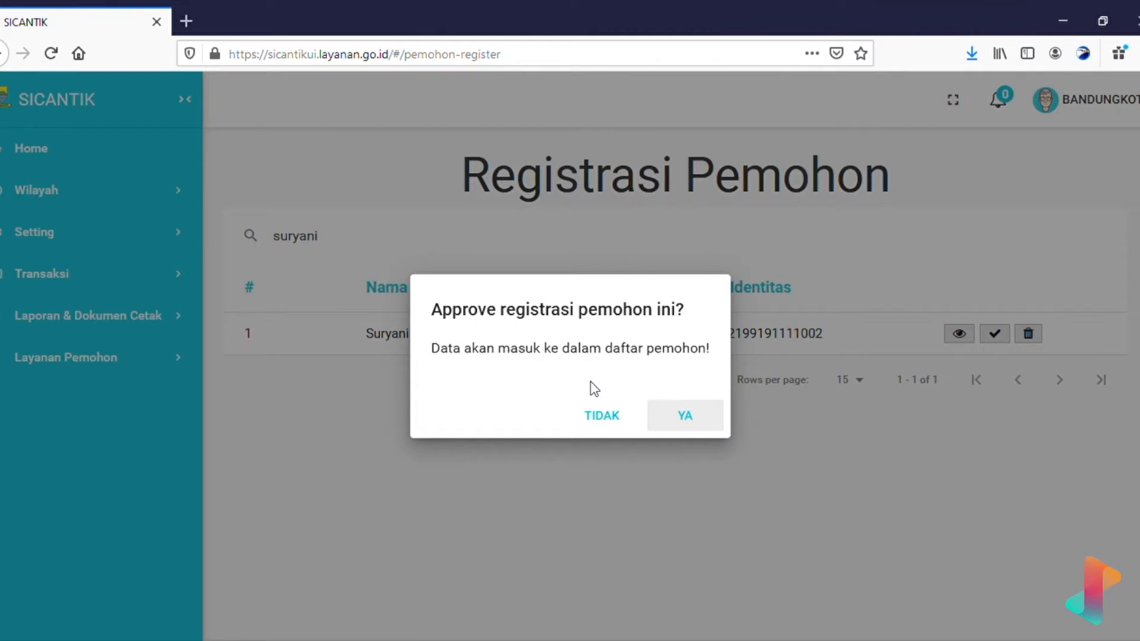
left_click(701, 420)
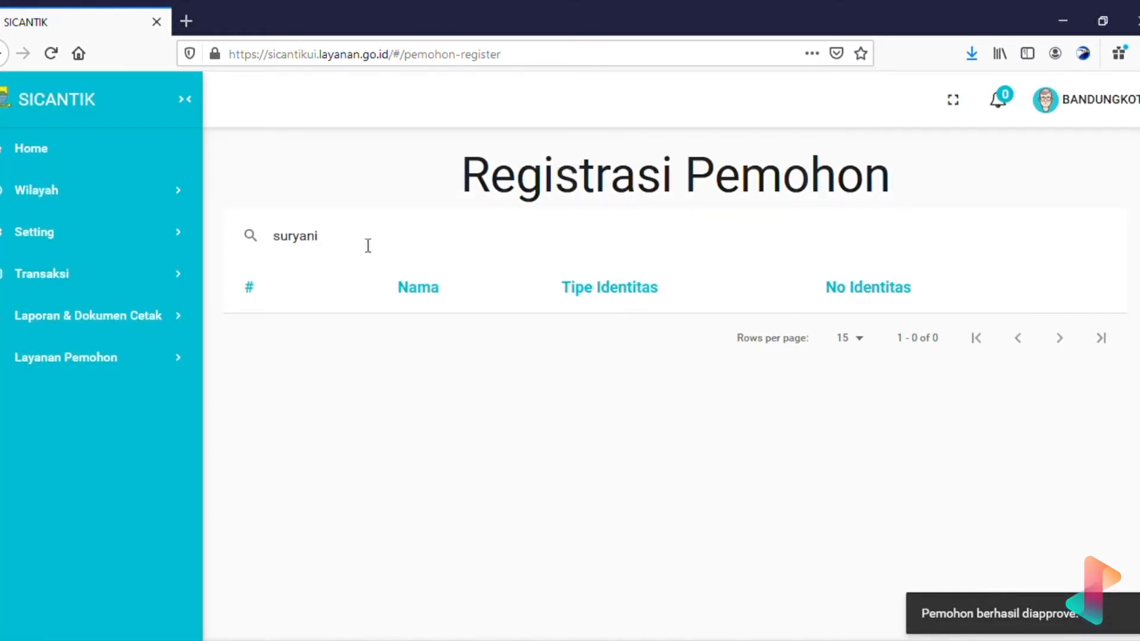
Replace the registration search text with part of the applicant's name.
left_click_drag(368, 245, 286, 240)
key("BackSpace")
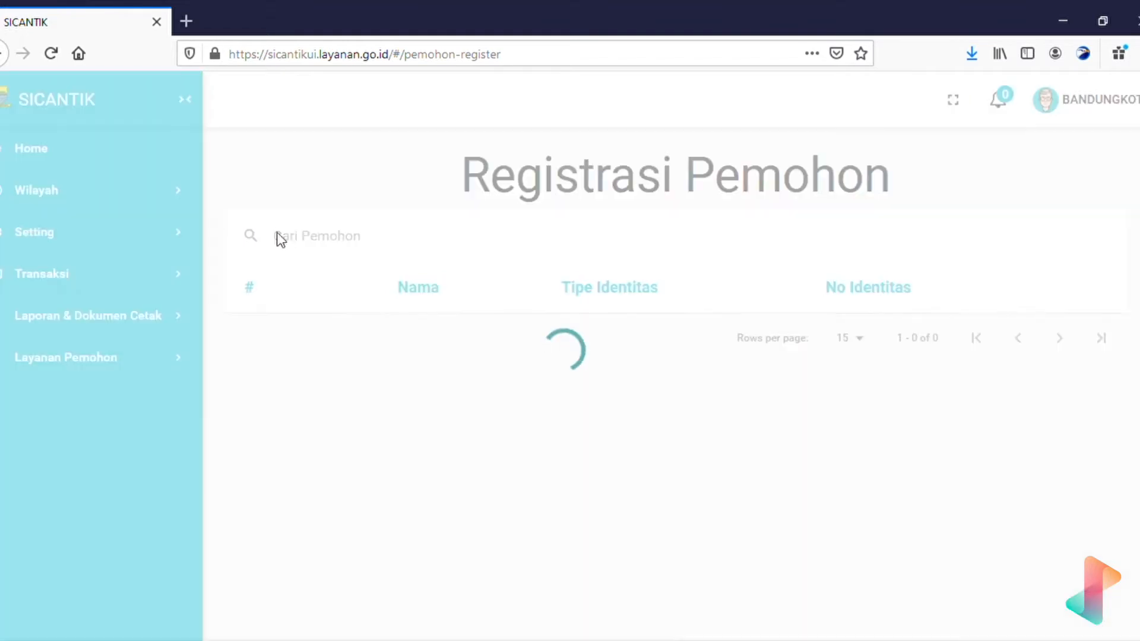
type("suryan")
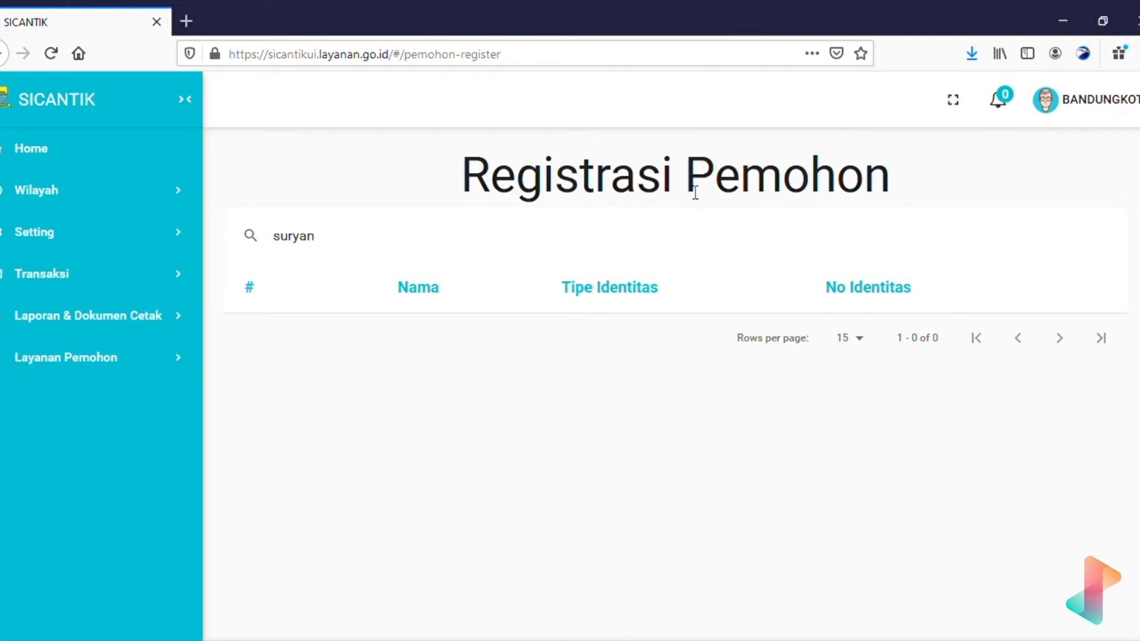
Expand Transaksi in the sidebar and scroll down to Daftar Pemohon.
left_click(158, 276)
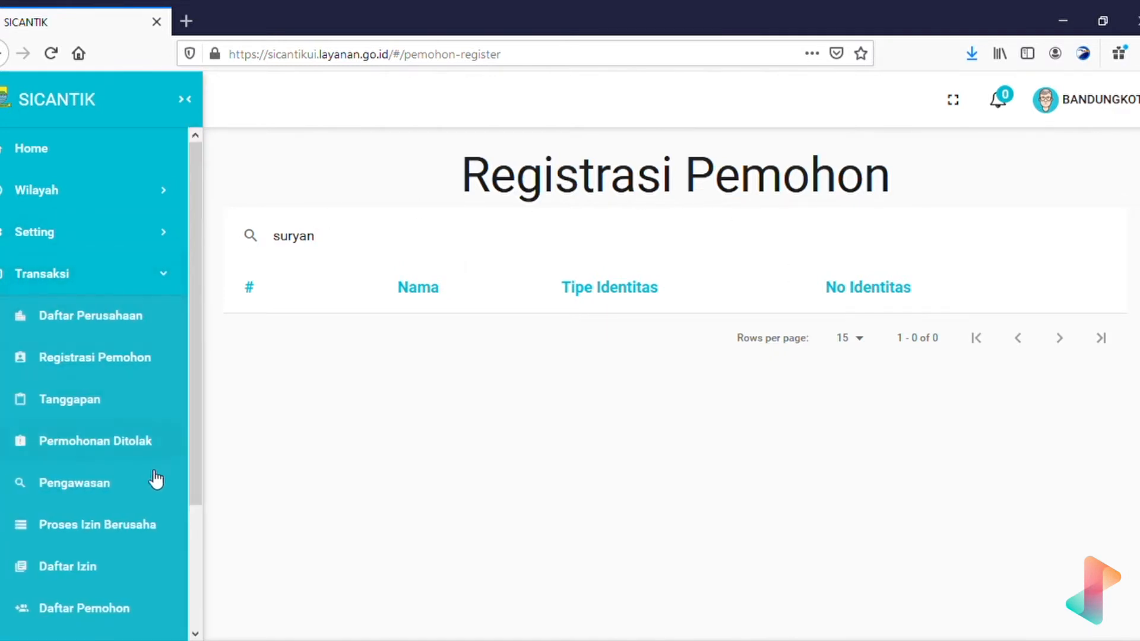
scroll(139, 534, "down", 3)
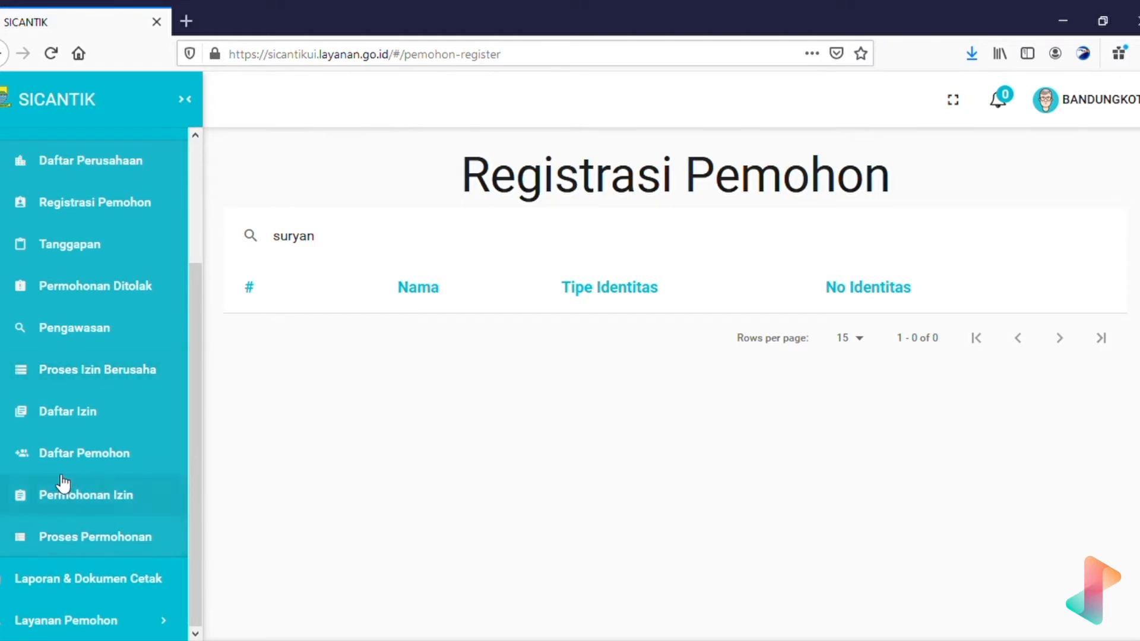
scroll(84, 461, "up", 3)
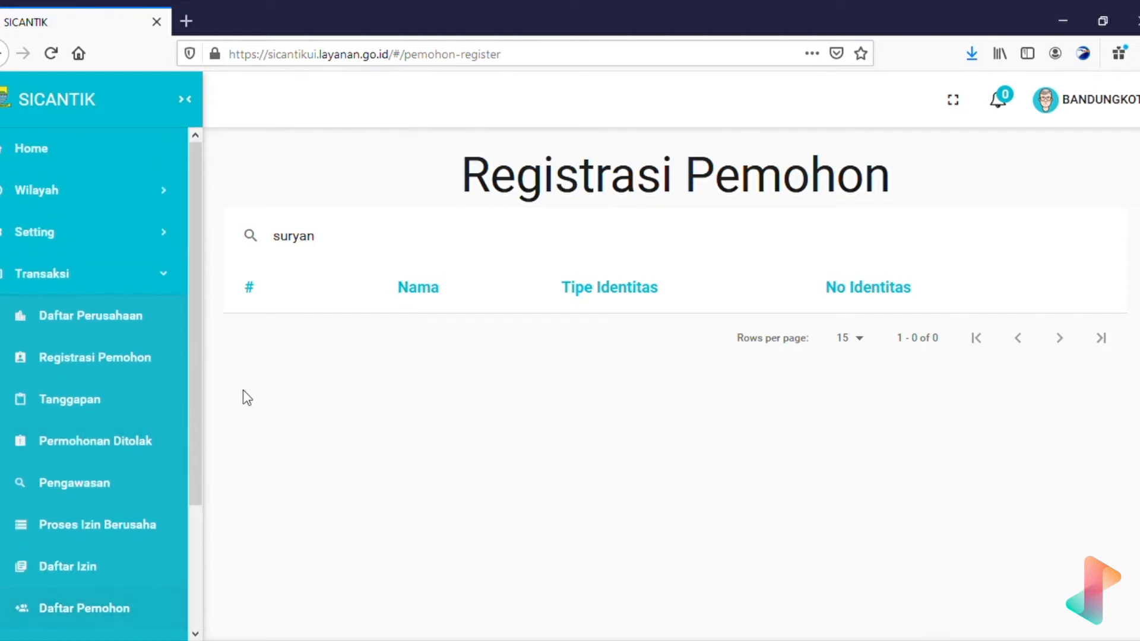
left_click(119, 276)
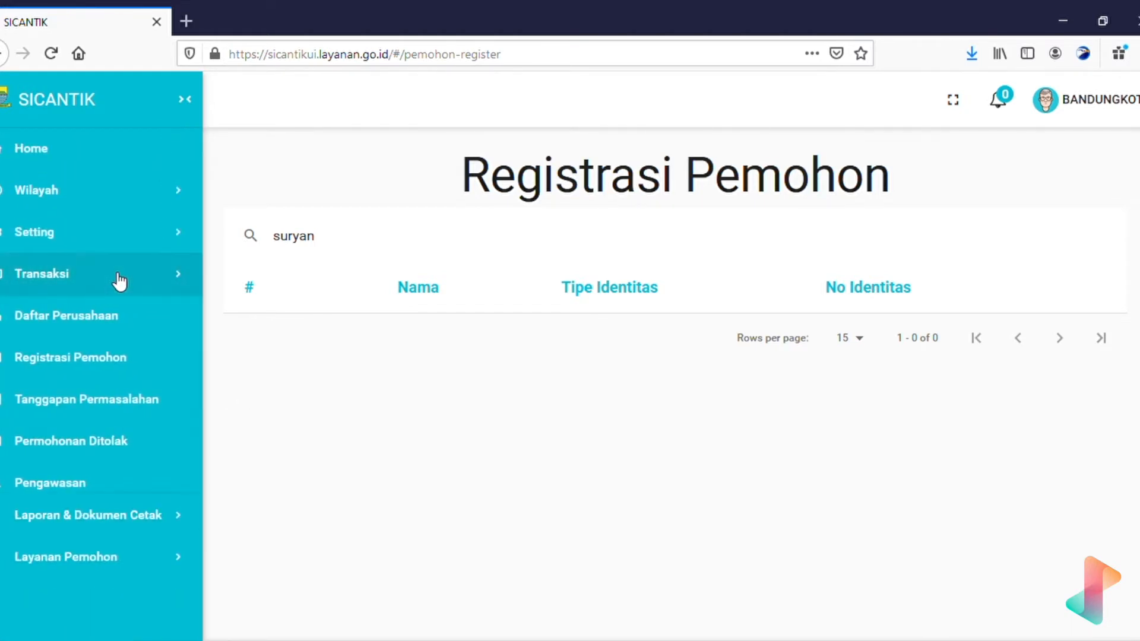
left_click(119, 277)
scroll(112, 569, "down", 3)
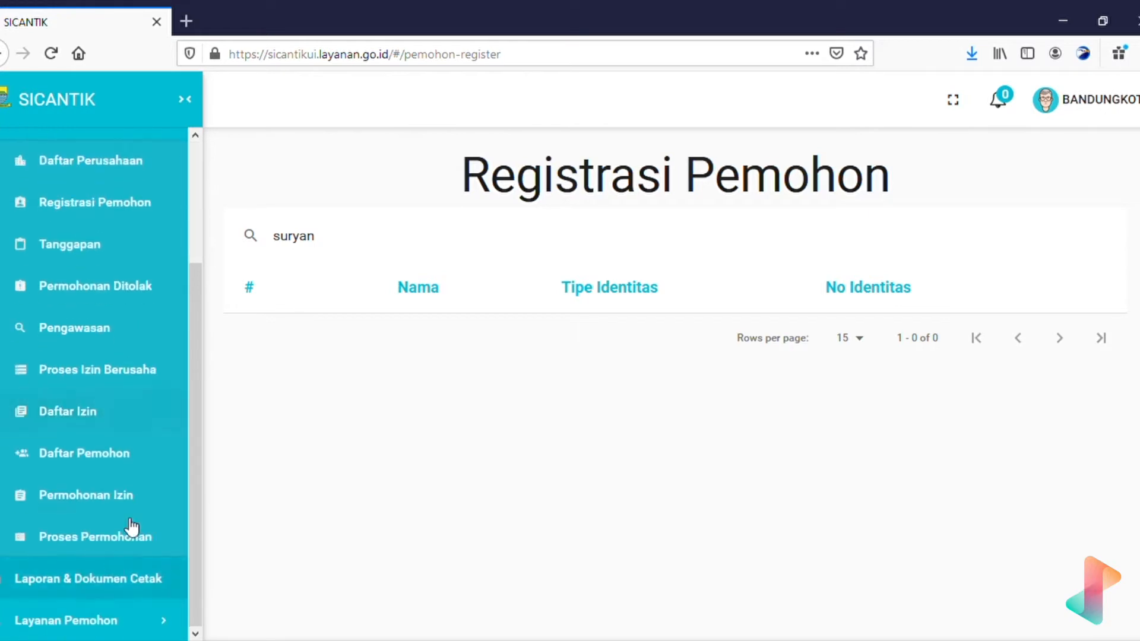
Verify the approved applicant appears in Daftar Pemohon, then go to Transaksi > Registrasi Pemohon.
left_click(79, 469)
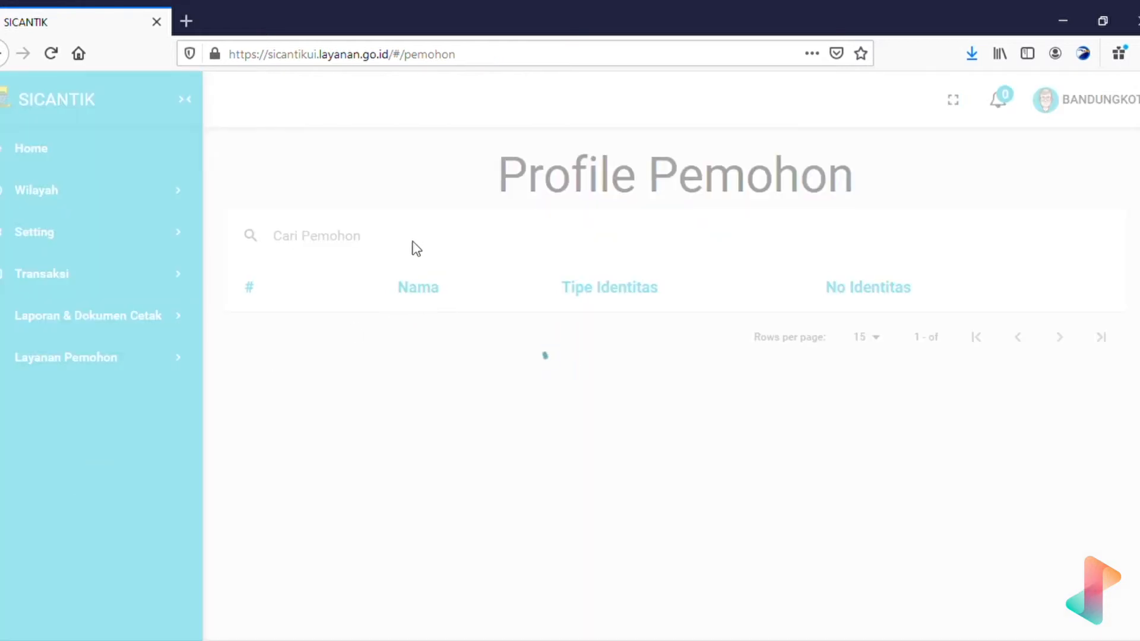
type("suryan")
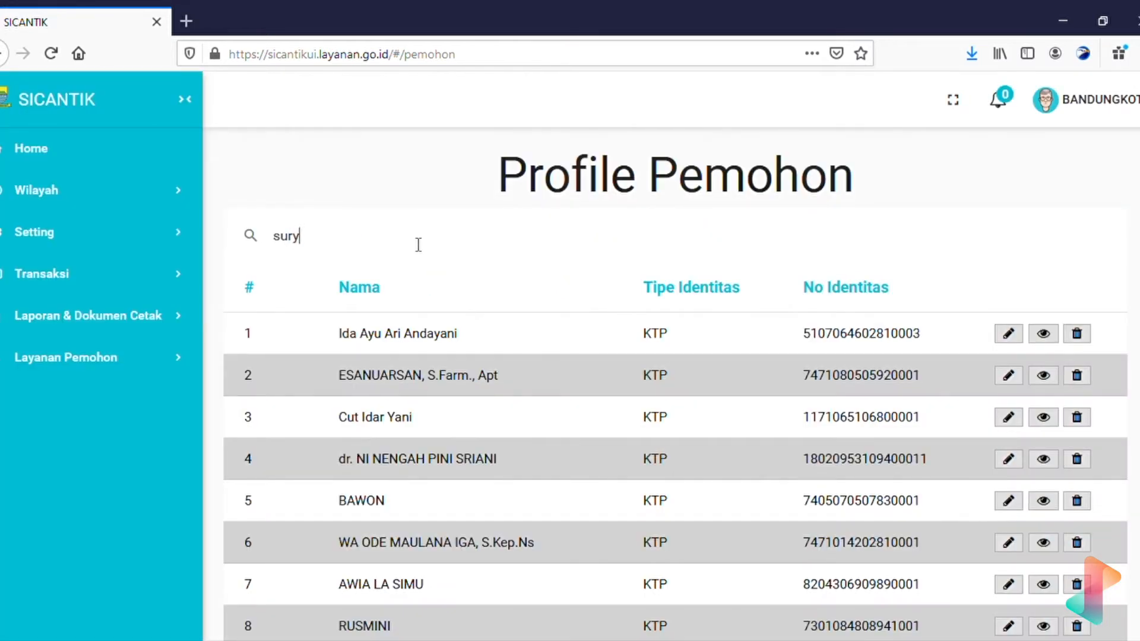
type("i")
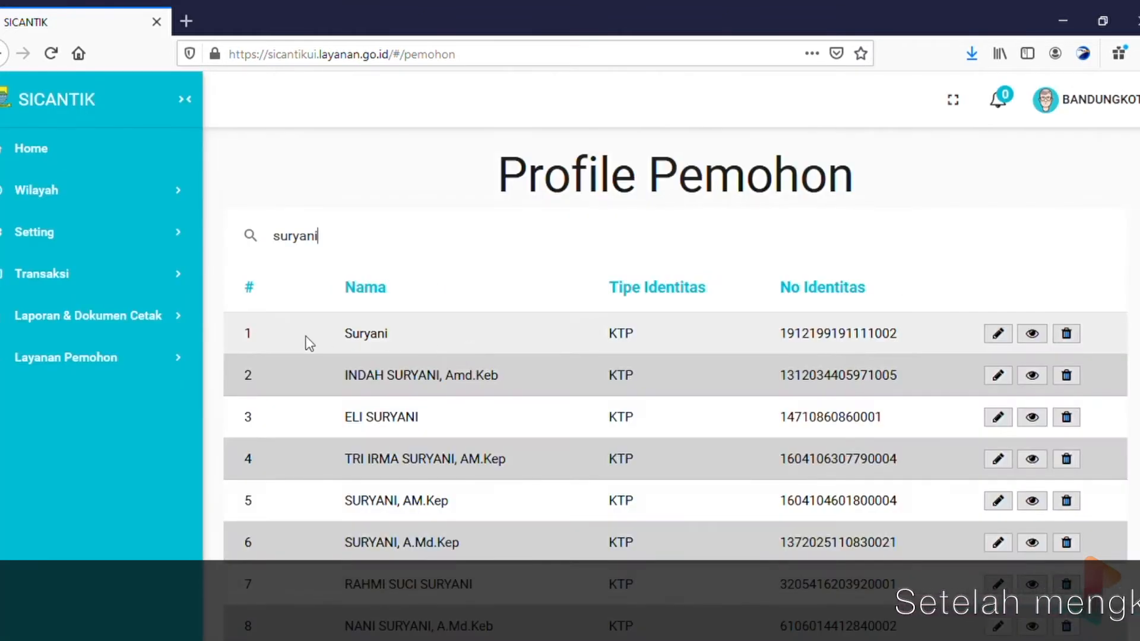
left_click_drag(309, 343, 950, 340)
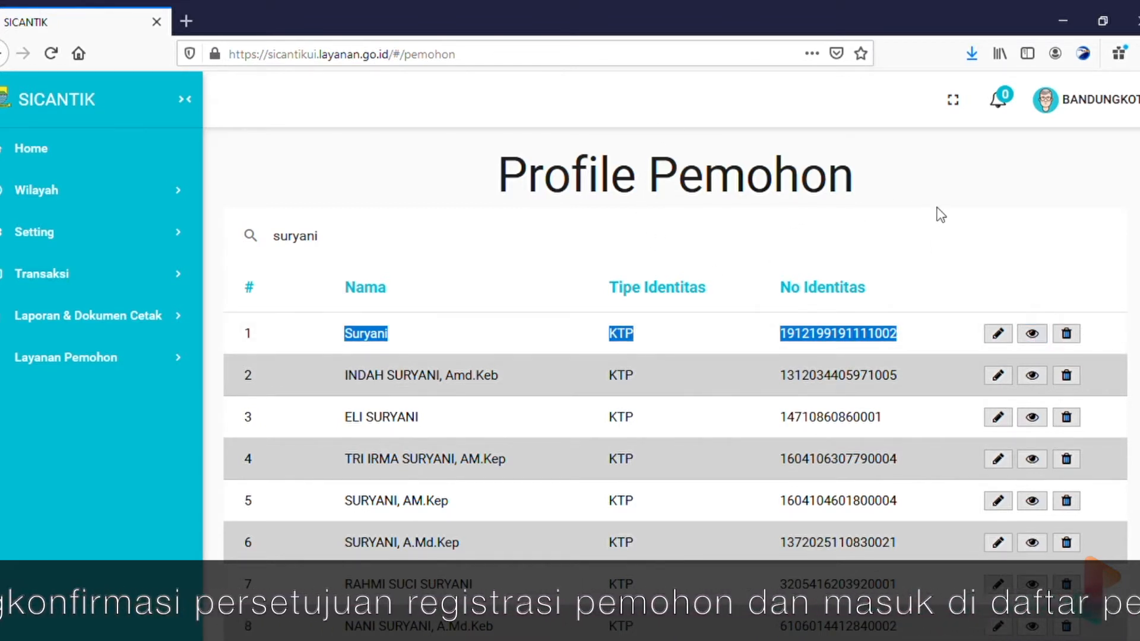
scroll(783, 473, "down", 8)
scroll(784, 475, "up", 8)
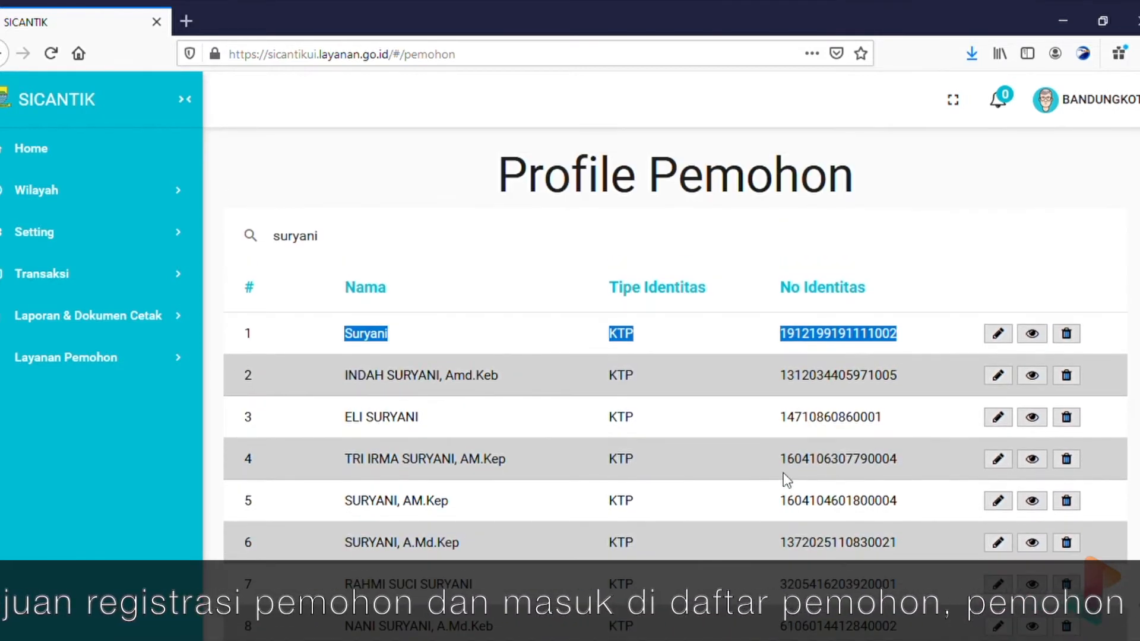
left_click(818, 237)
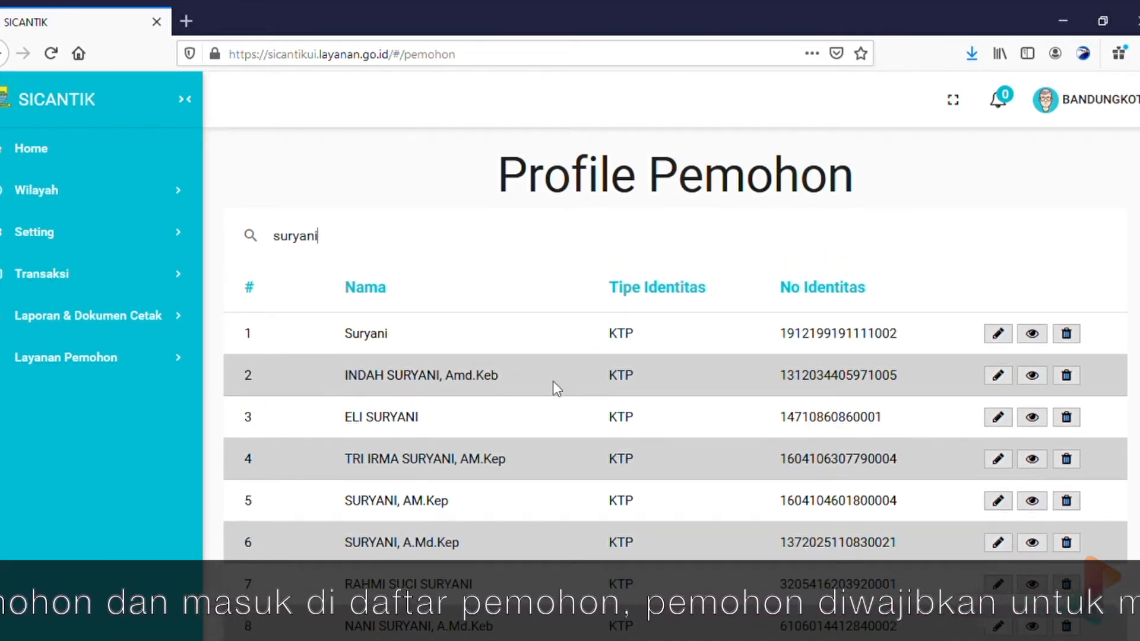
left_click(115, 272)
left_click(113, 359)
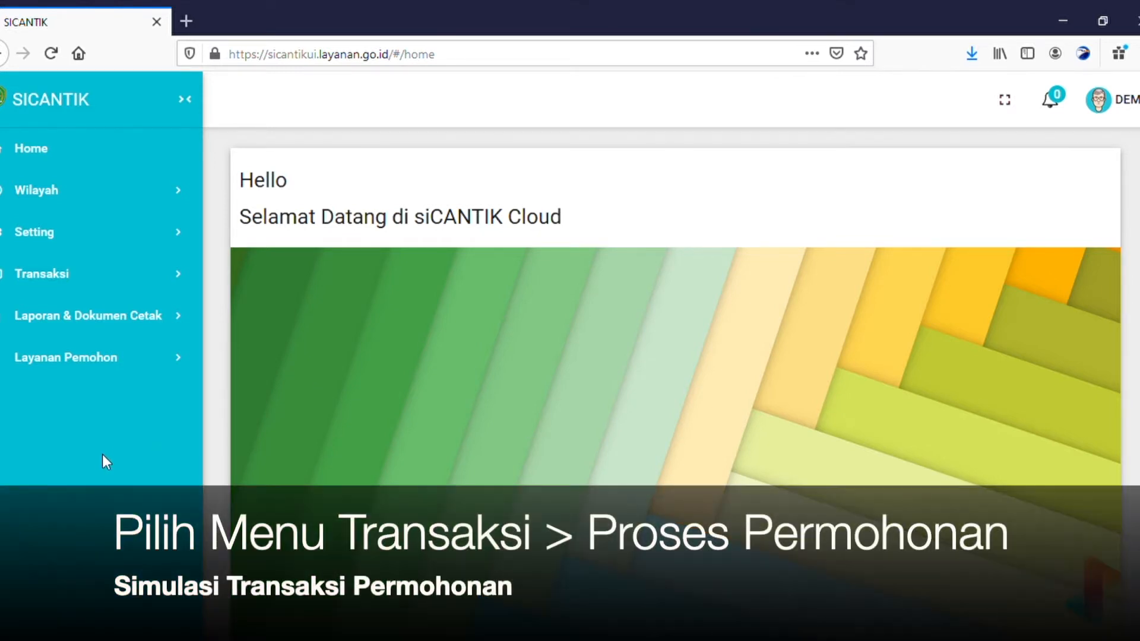
Expand Transaksi and open Proses Permohonan to list applications awaiting processing.
left_click(71, 280)
scroll(99, 440, "down", 3)
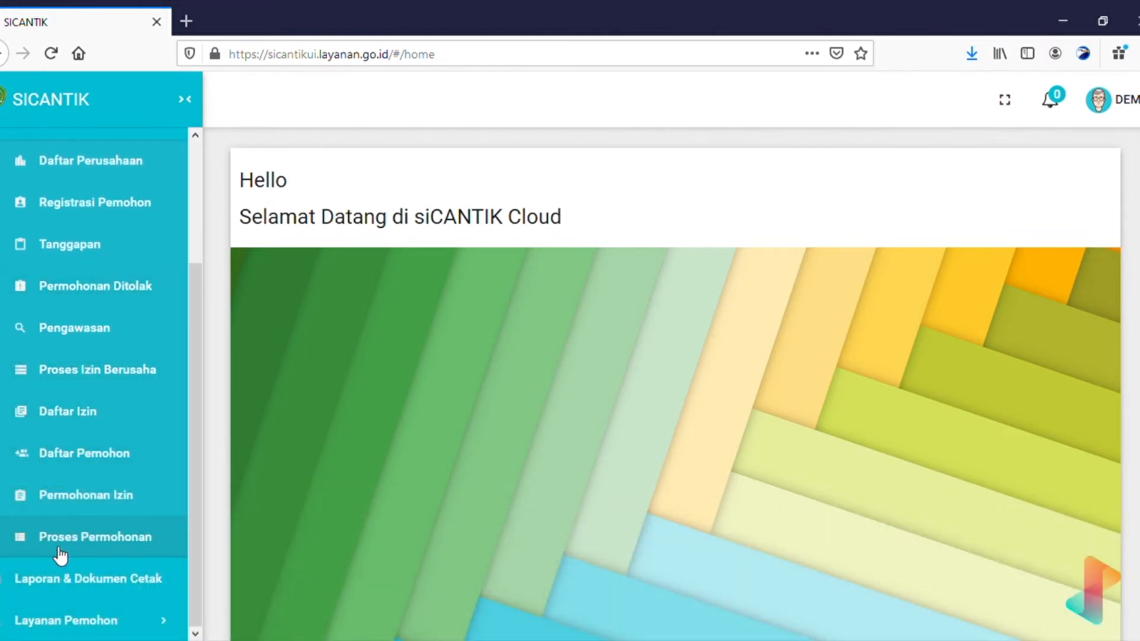
left_click(98, 545)
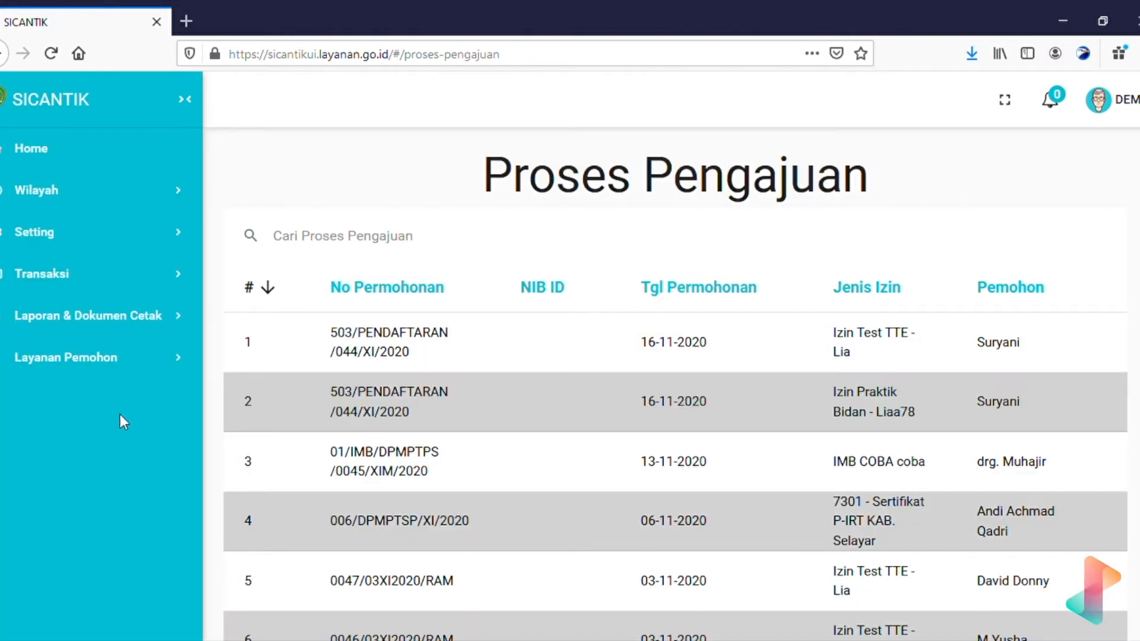
left_click(146, 289)
scroll(122, 408, "down", 3)
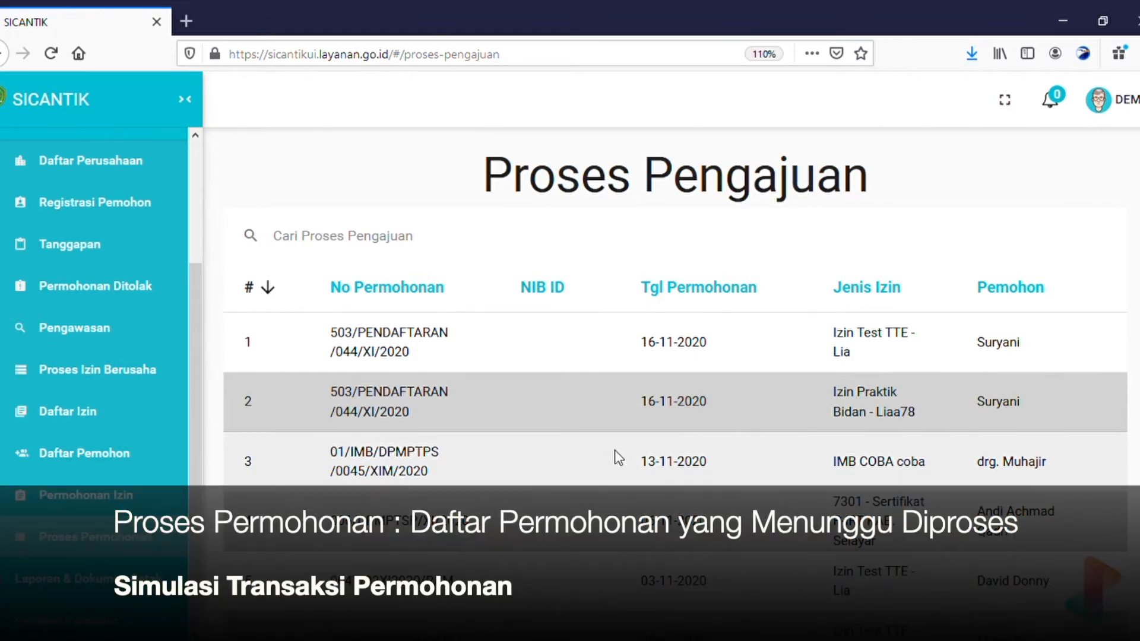
key("ctrl+plus")
key("ctrl+minus")
scroll(615, 453, "down", 10)
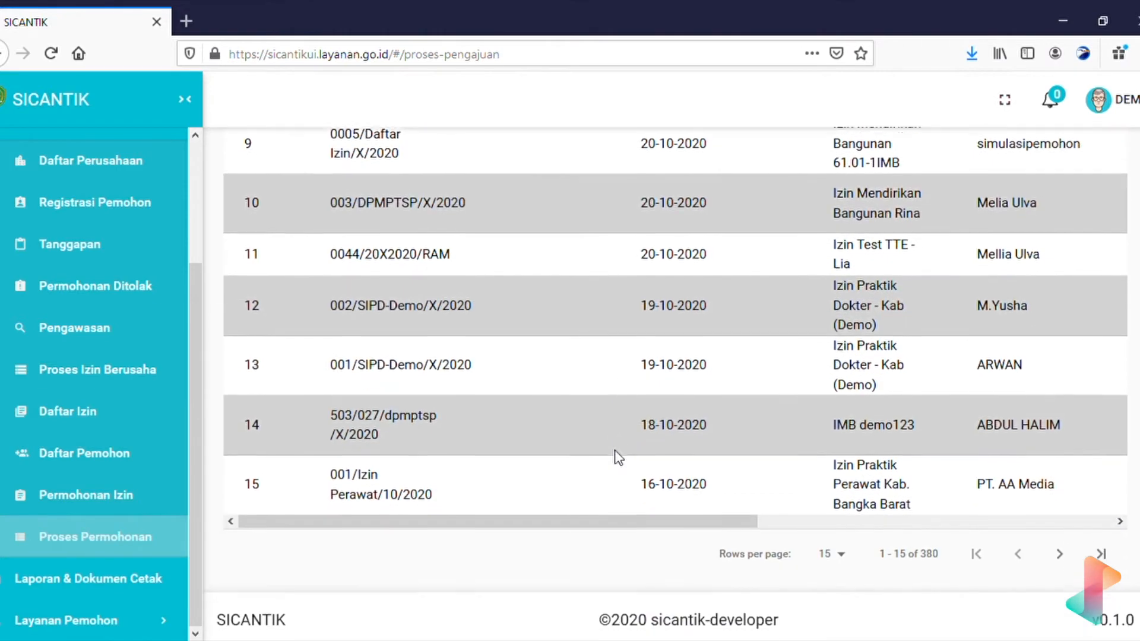
scroll(616, 452, "up", 10)
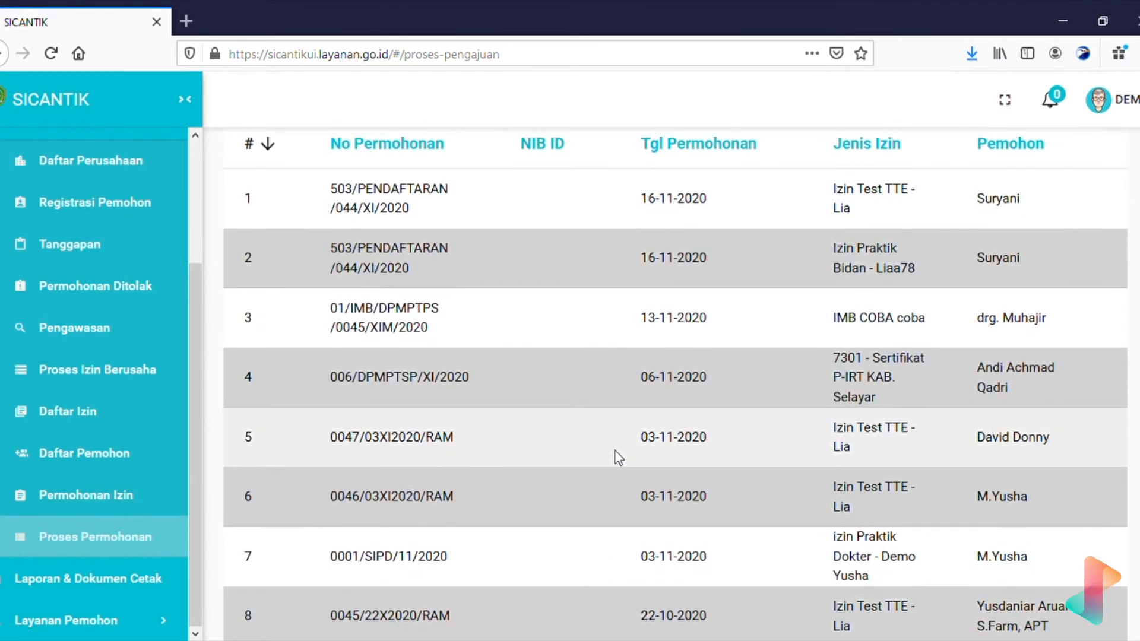
scroll(616, 452, "up", 2)
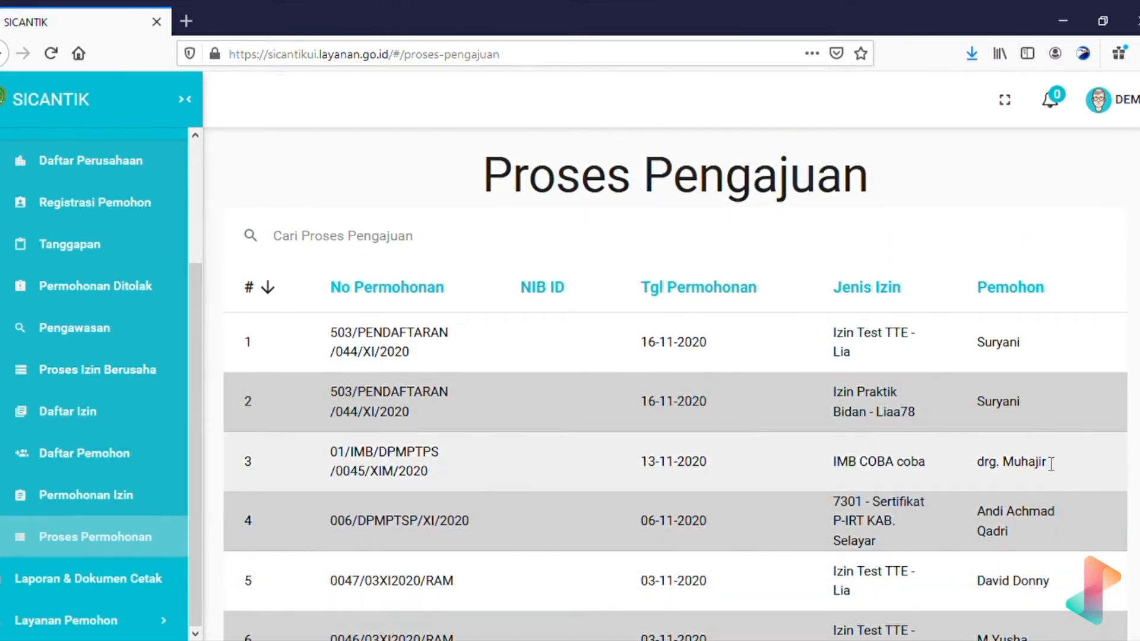
scroll(1051, 463, "down", 10)
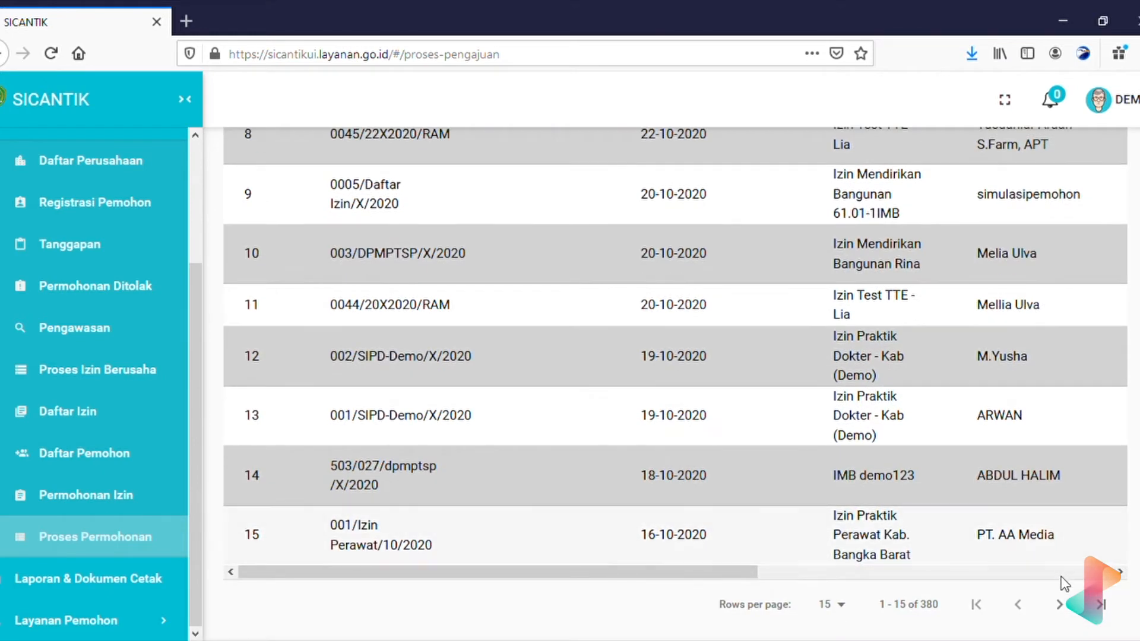
left_click(1062, 574)
scroll(955, 379, "up", 10)
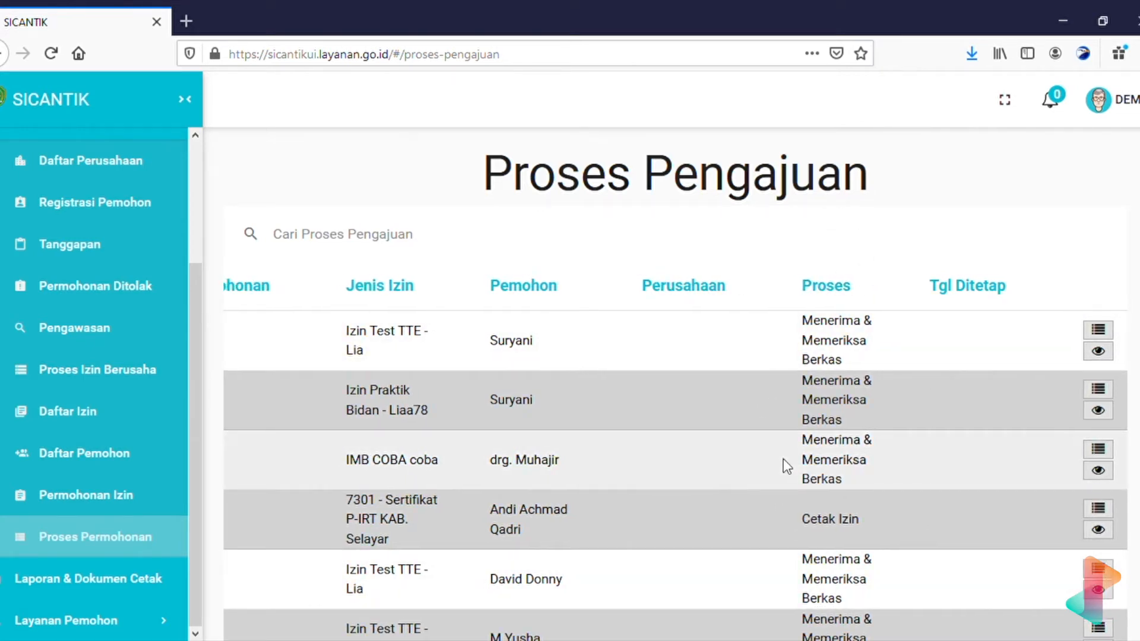
scroll(782, 459, "left", 6)
scroll(380, 445, "left", 3)
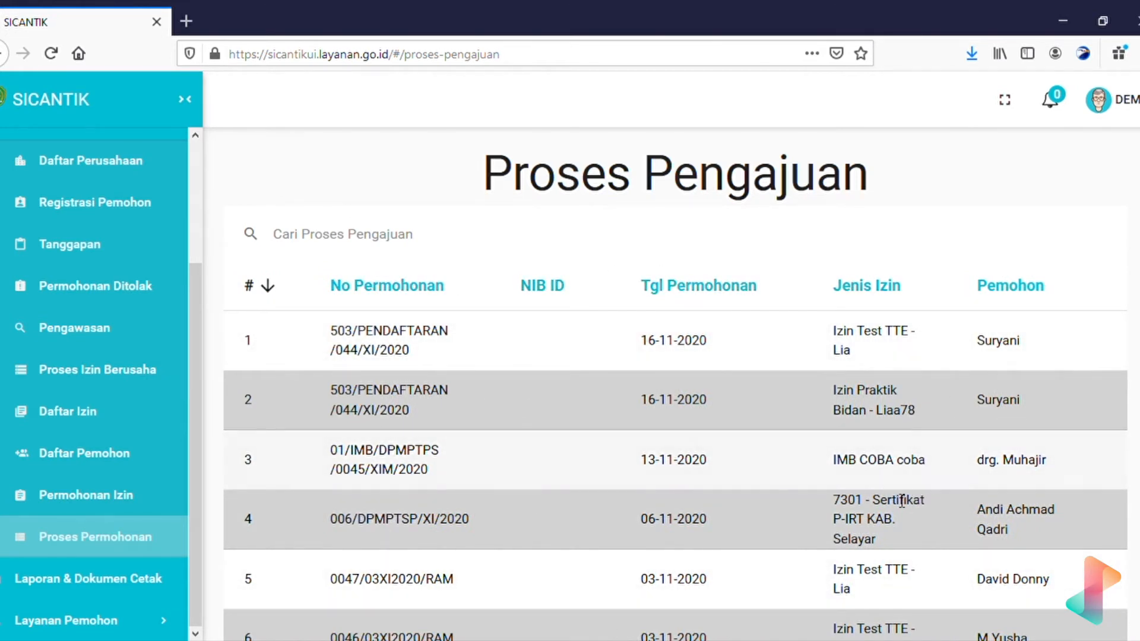
scroll(886, 483, "right", 4)
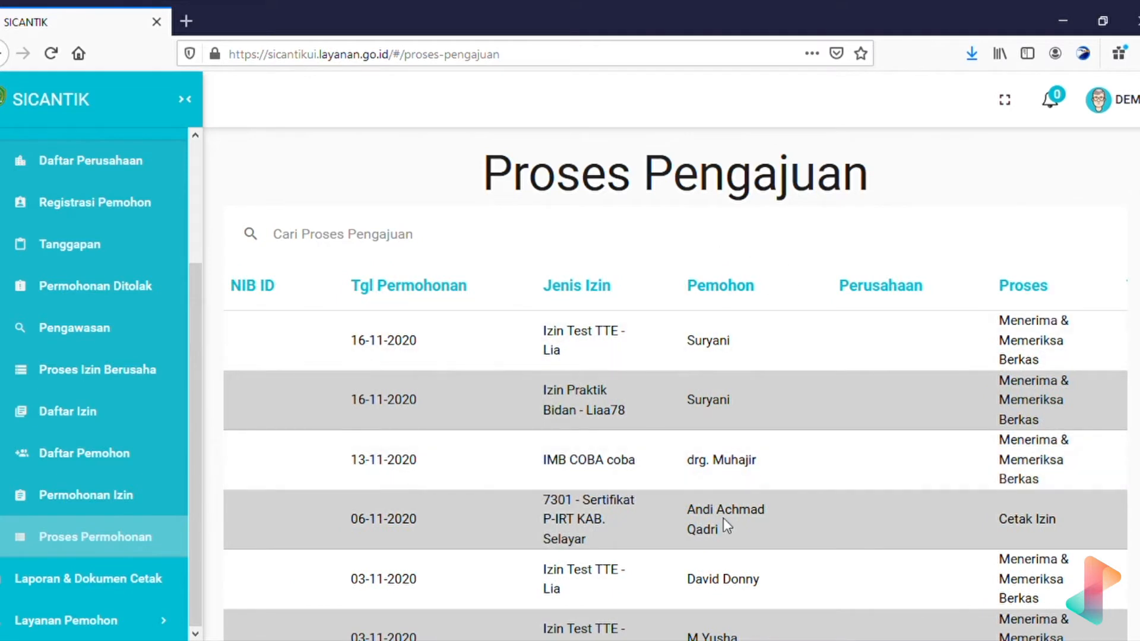
scroll(723, 519, "left", 4)
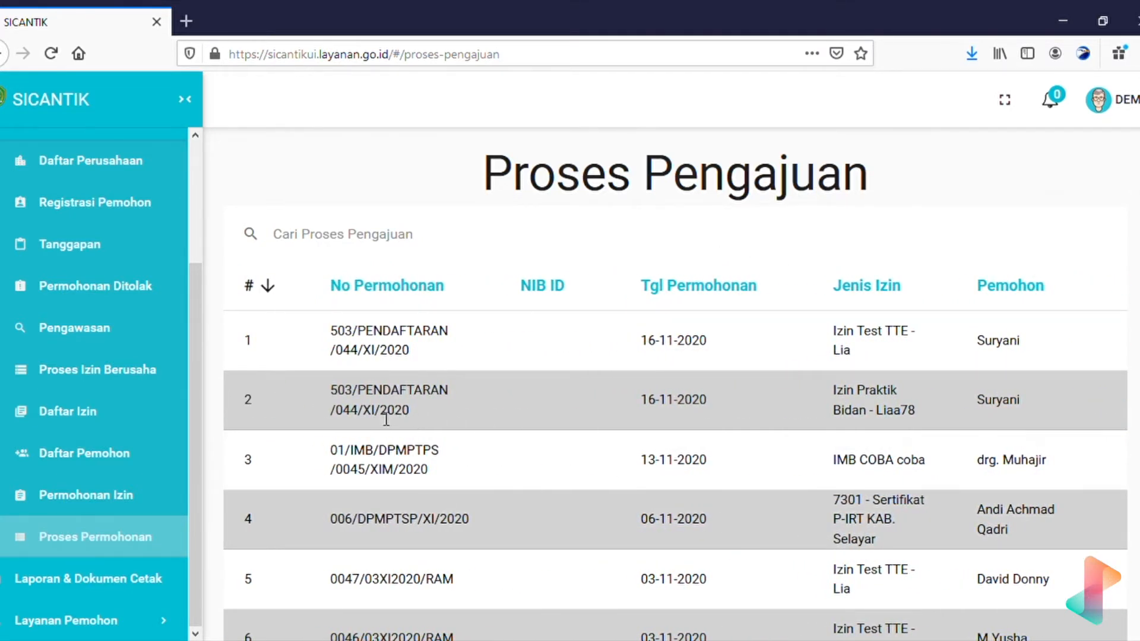
left_click_drag(322, 390, 430, 405)
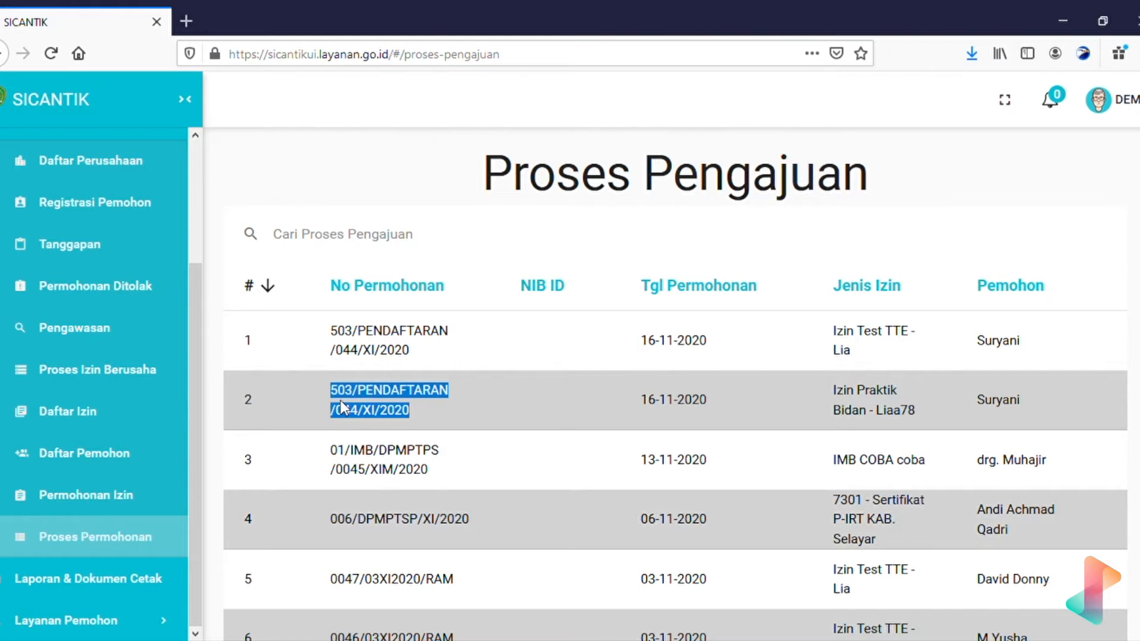
left_click(368, 403)
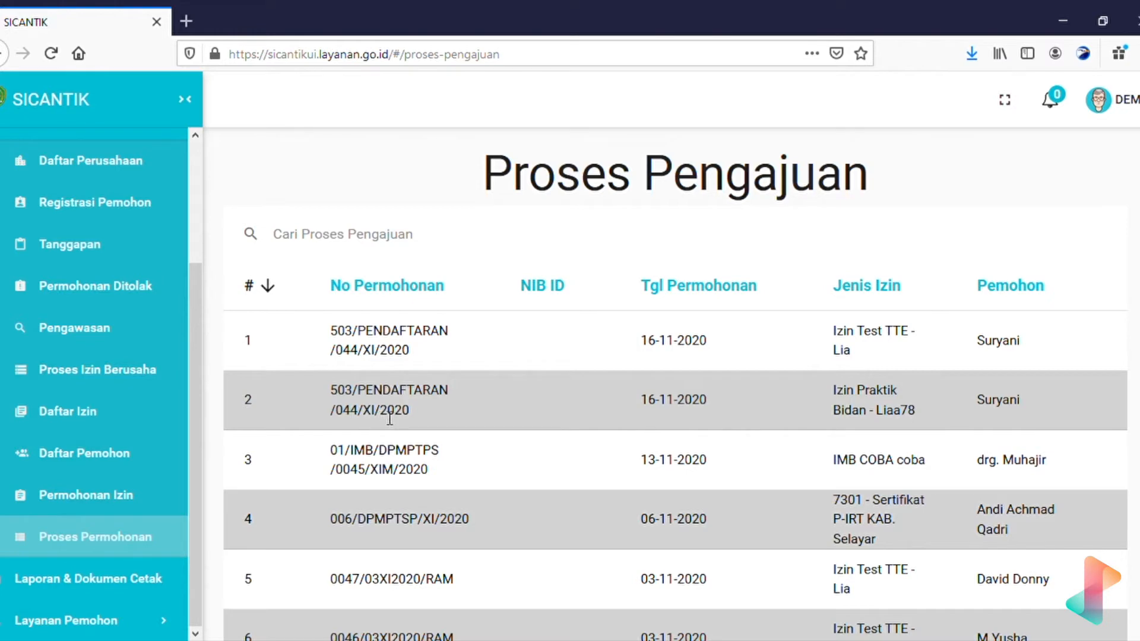
scroll(426, 410, "right", 5)
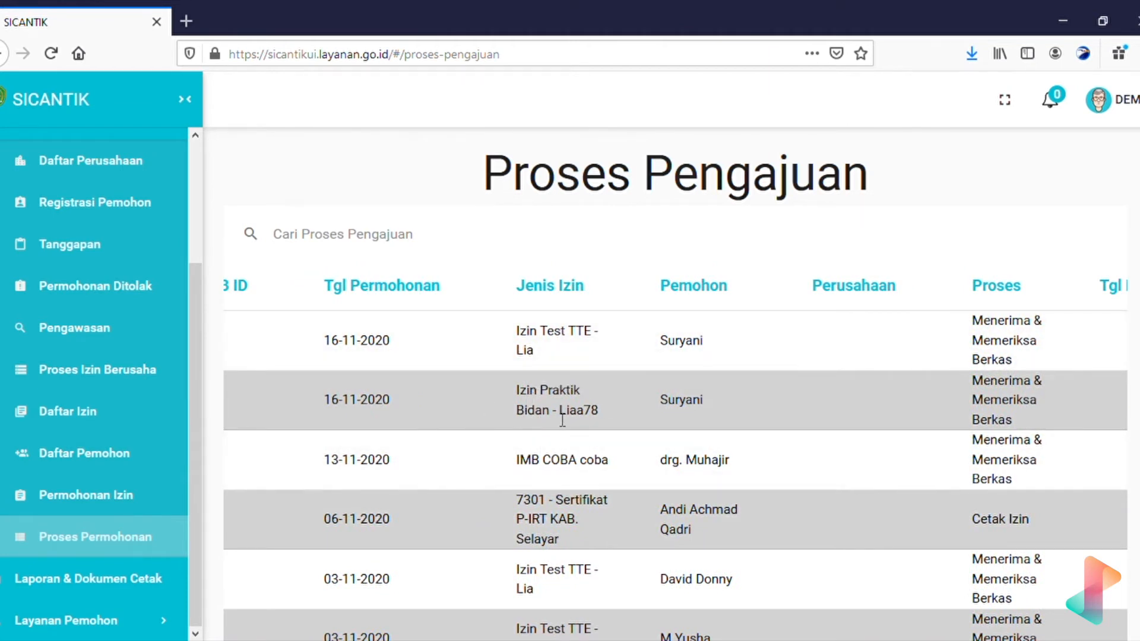
scroll(800, 407, "right", 3)
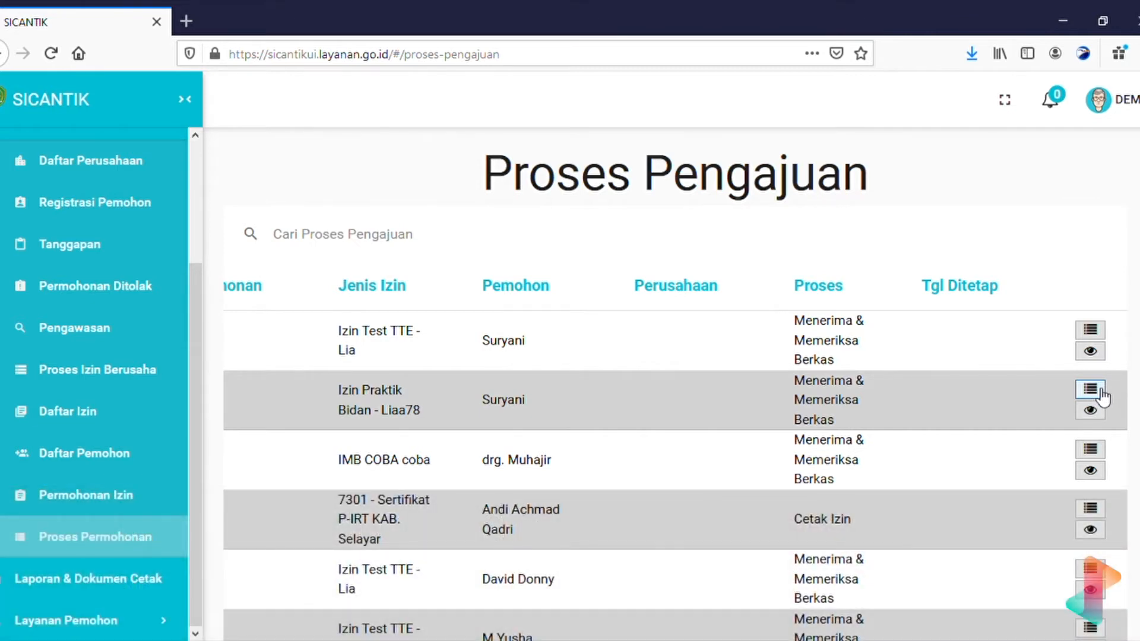
left_click(1096, 391)
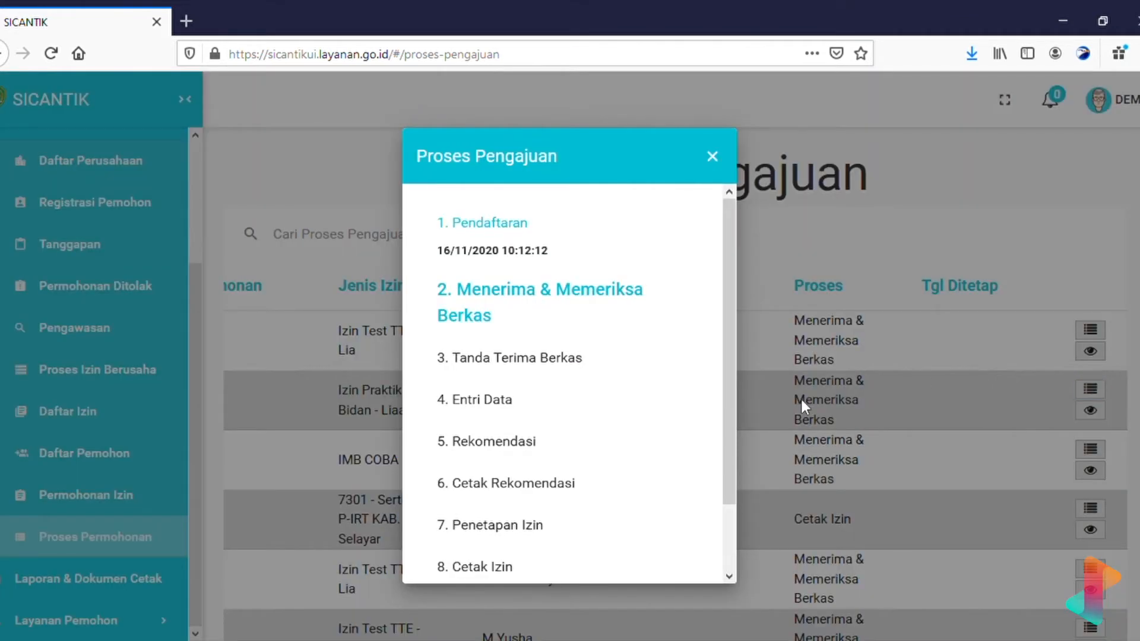
left_click(726, 159)
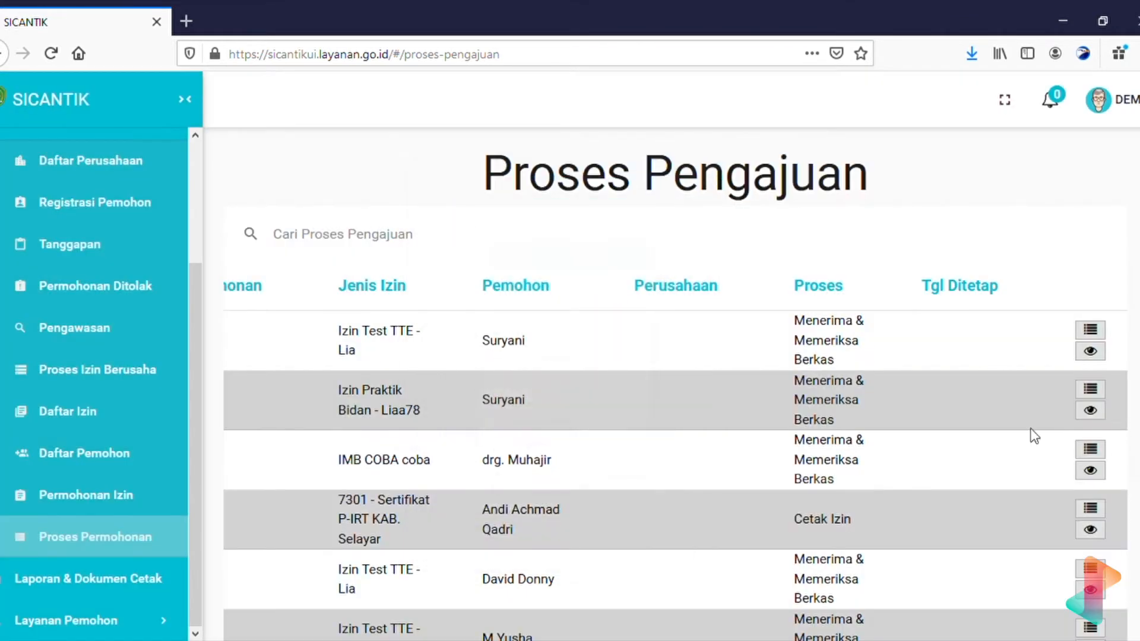
left_click(1092, 411)
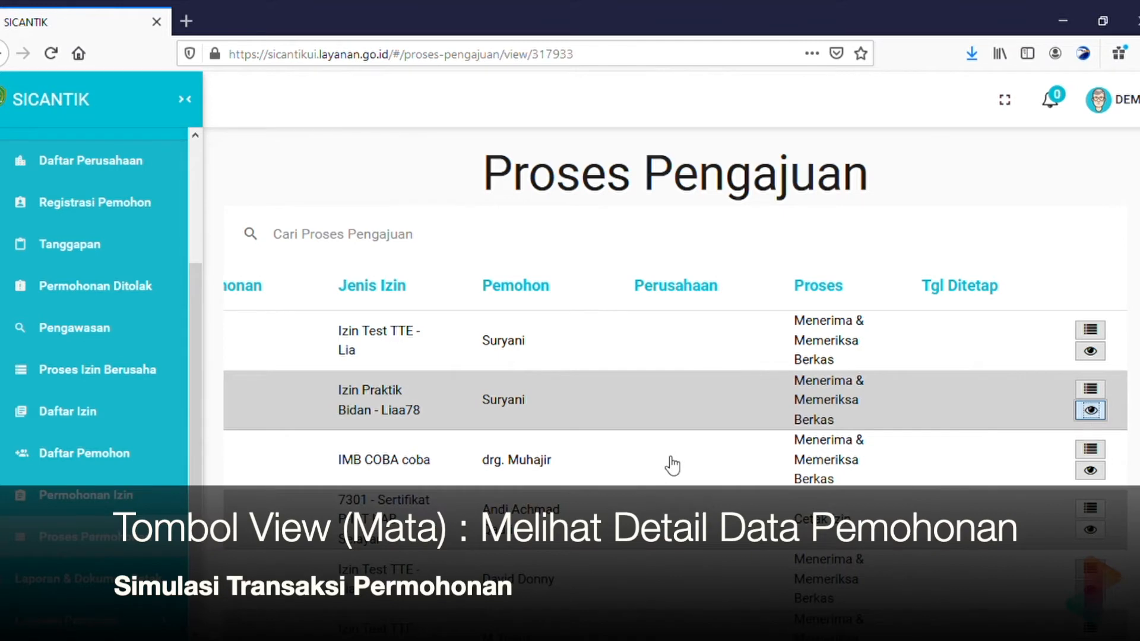
scroll(667, 457, "down", 3)
scroll(669, 428, "down", 10)
scroll(668, 429, "up", 5)
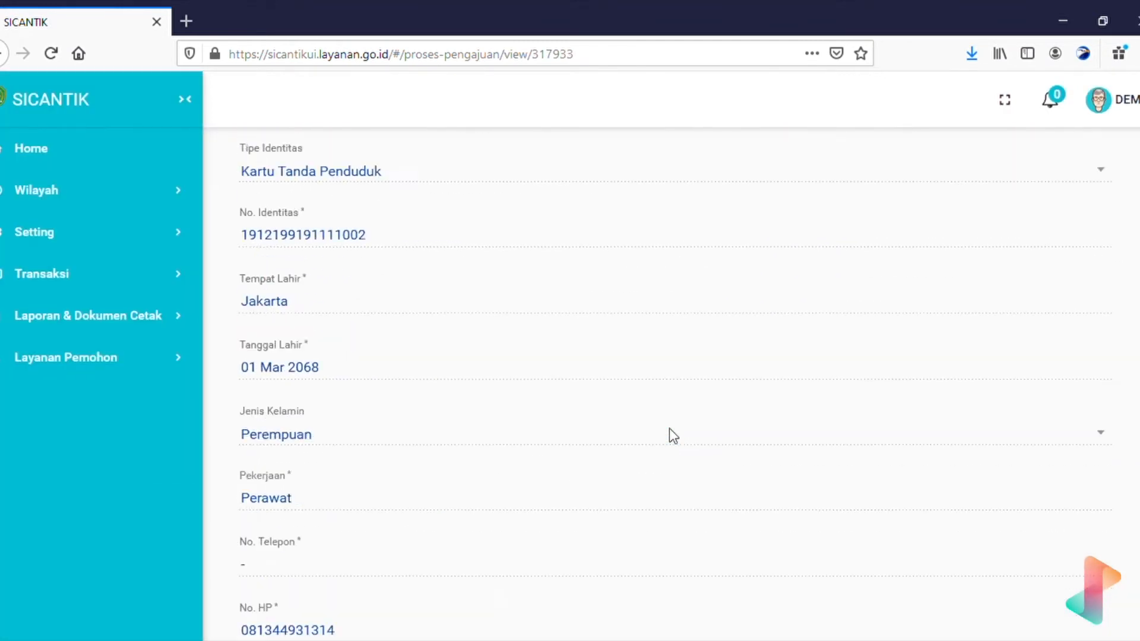
scroll(669, 436, "up", 5)
left_click(597, 389)
left_click(783, 381)
scroll(1027, 407, "up", 3)
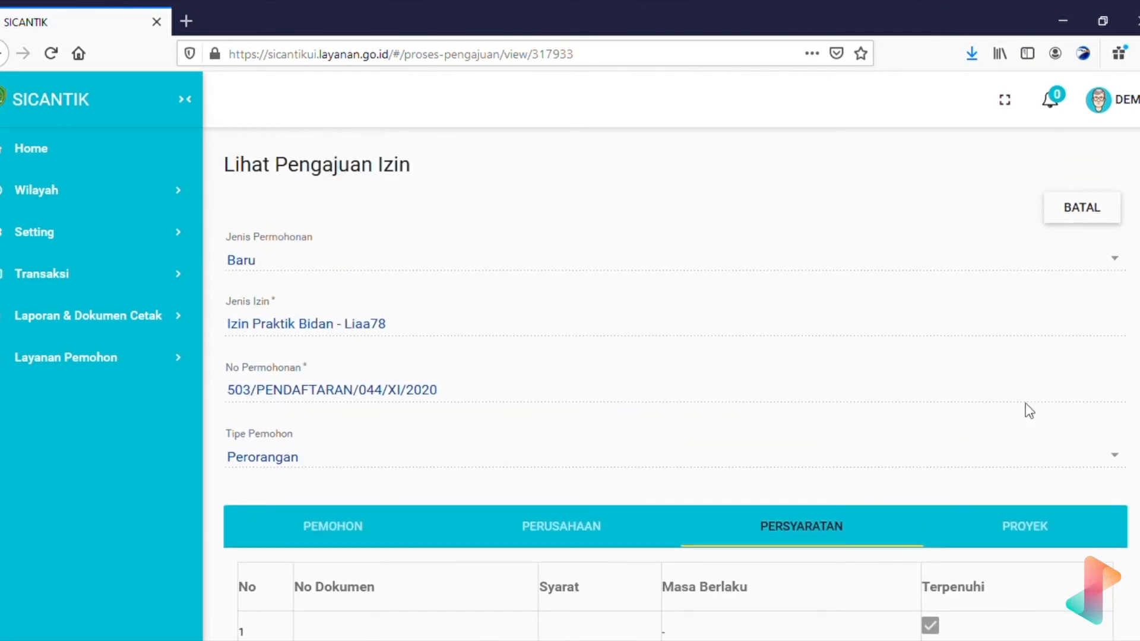
left_click(450, 527)
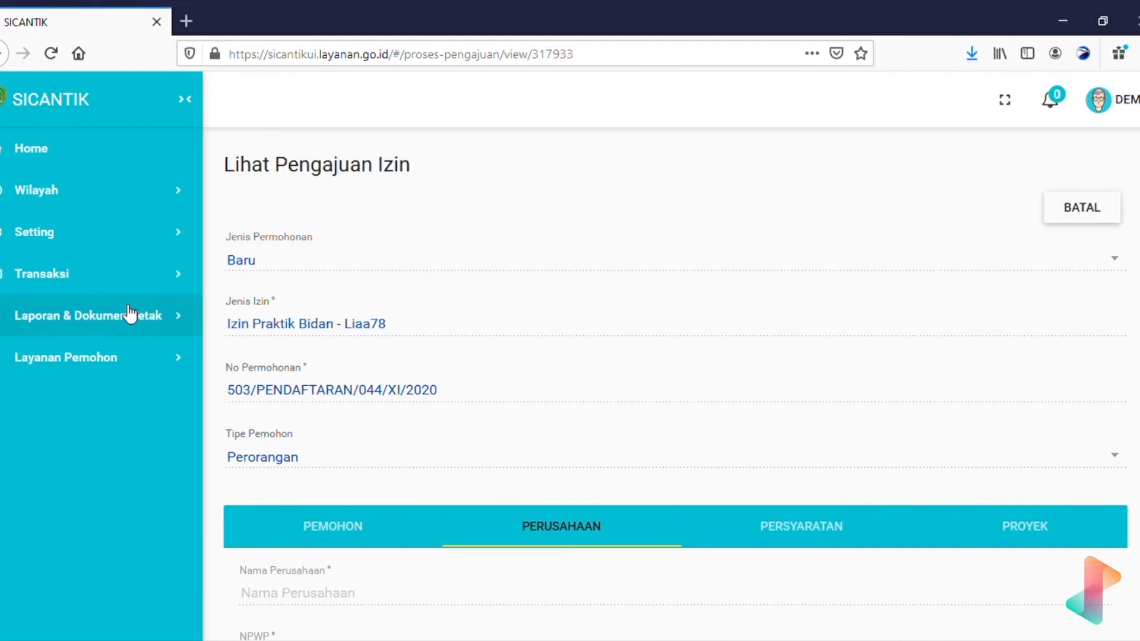
left_click(1116, 210)
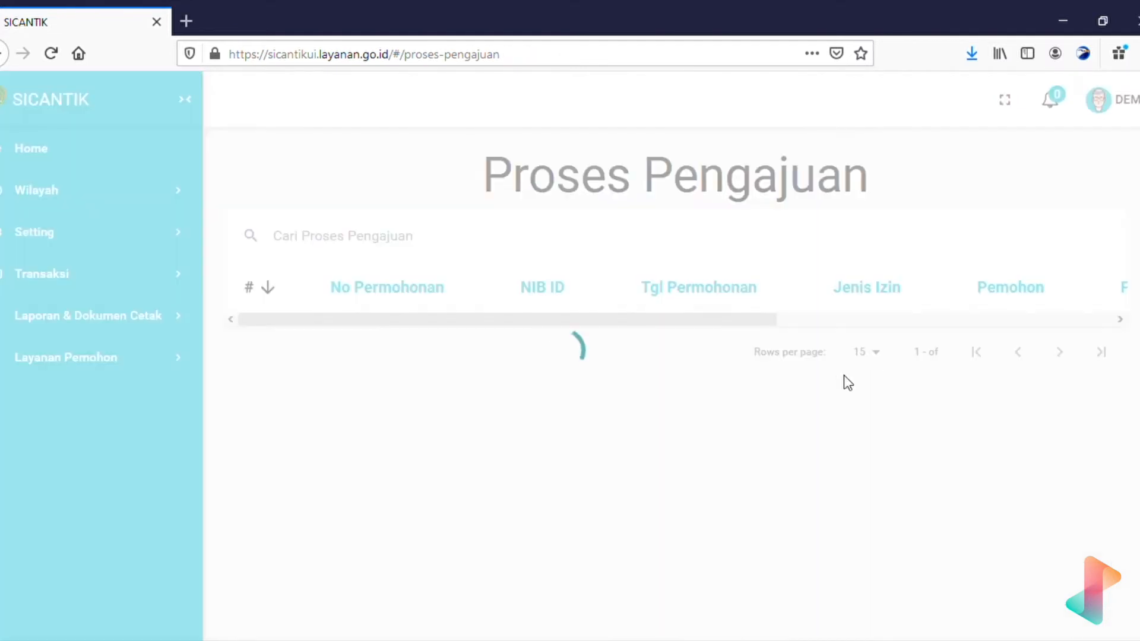
scroll(845, 380, "right", 6)
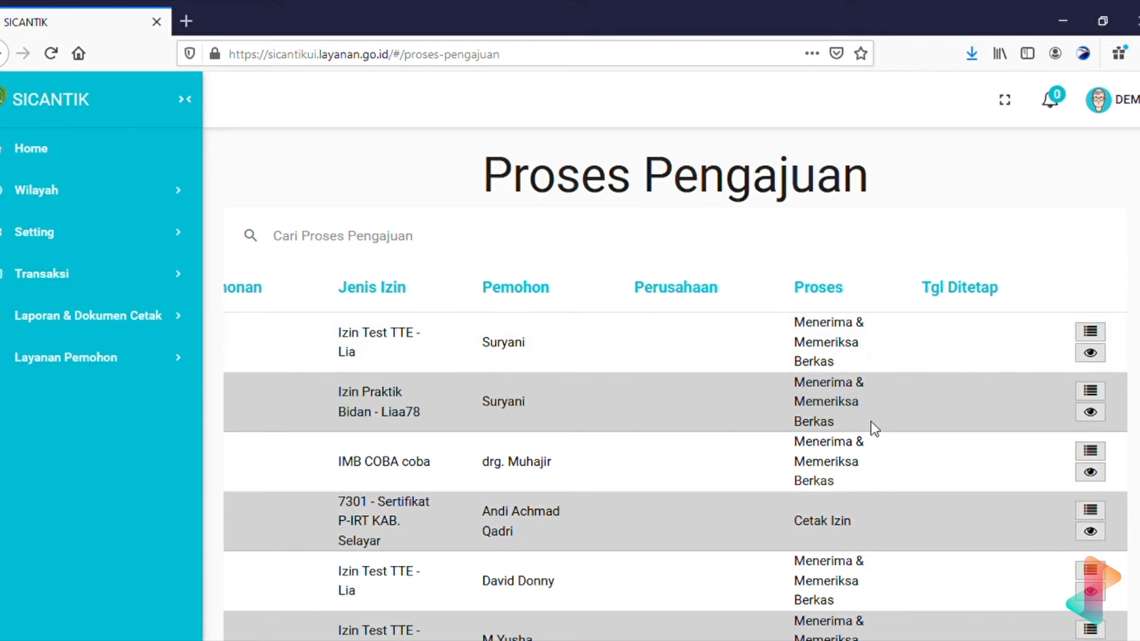
left_click(1093, 395)
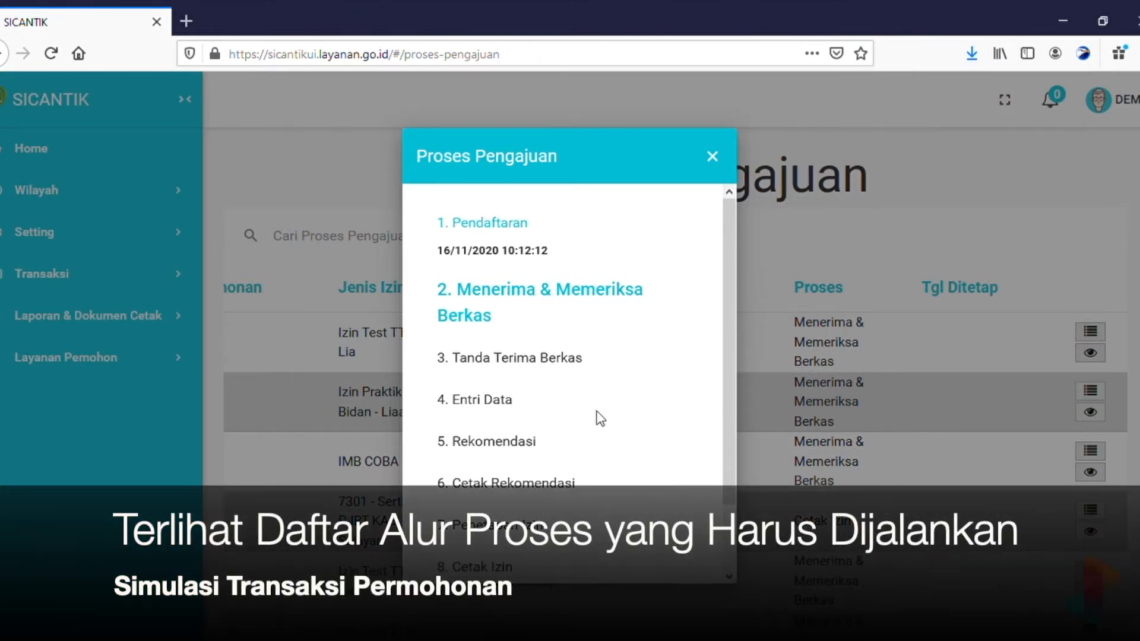
scroll(600, 419, "down", 2)
scroll(599, 419, "up", 2)
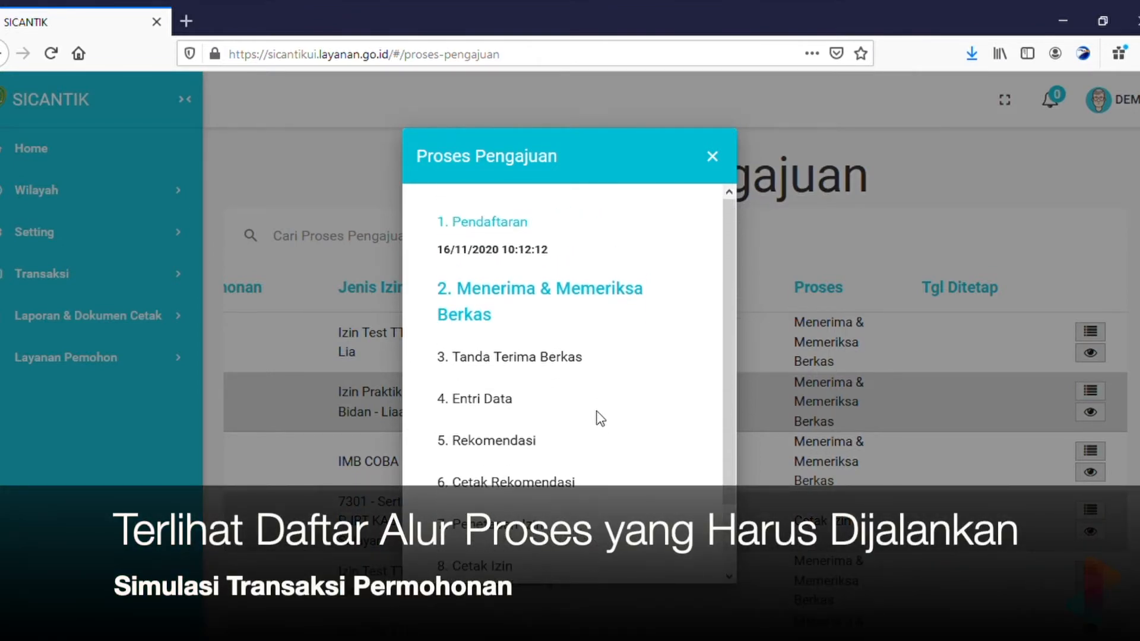
scroll(600, 419, "down", 2)
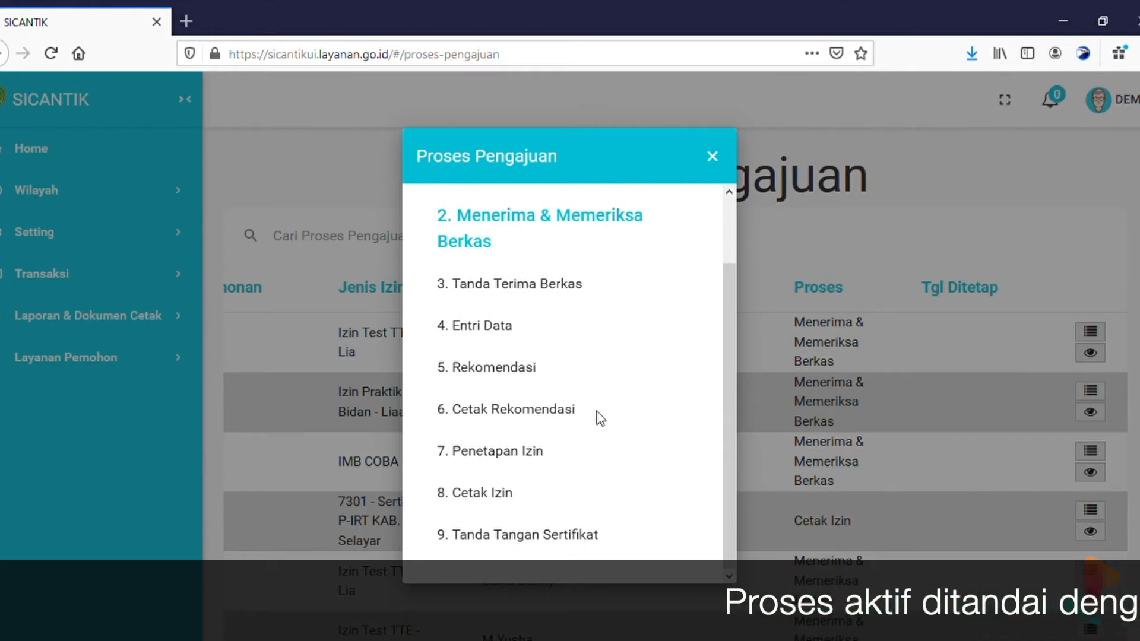
scroll(600, 419, "up", 2)
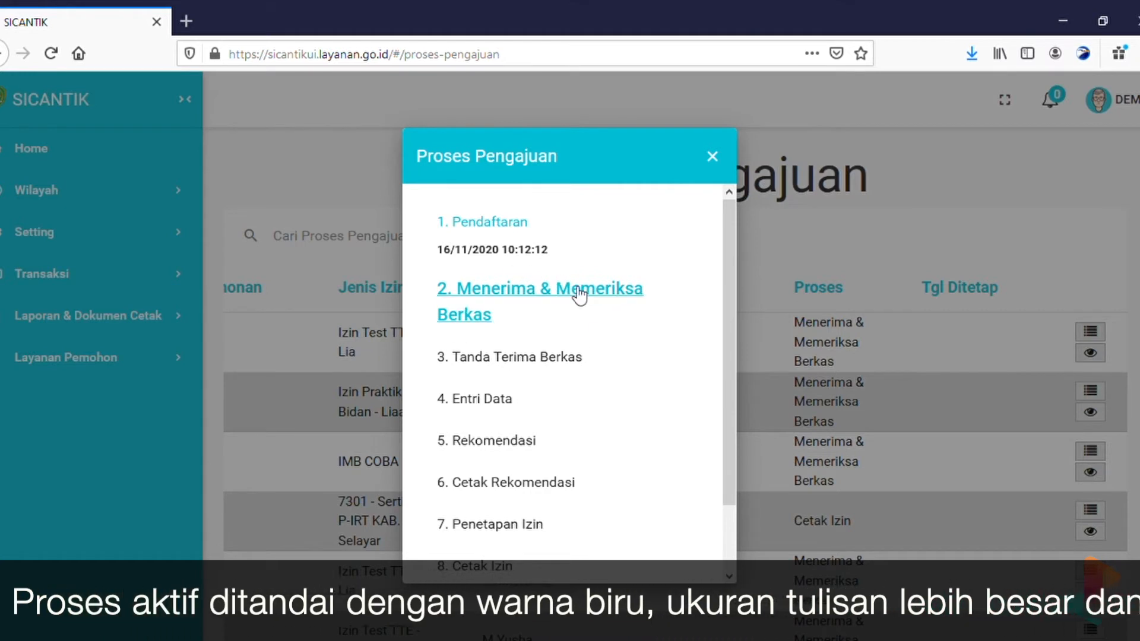
scroll(560, 312, "down", 2)
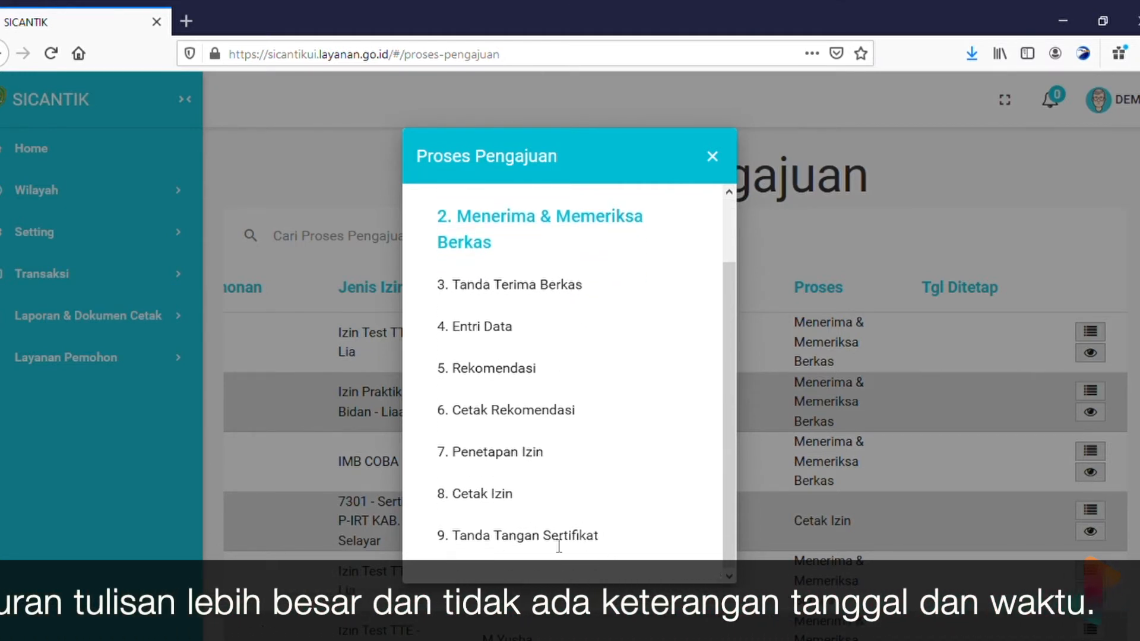
scroll(627, 502, "up", 1)
scroll(626, 501, "up", 1)
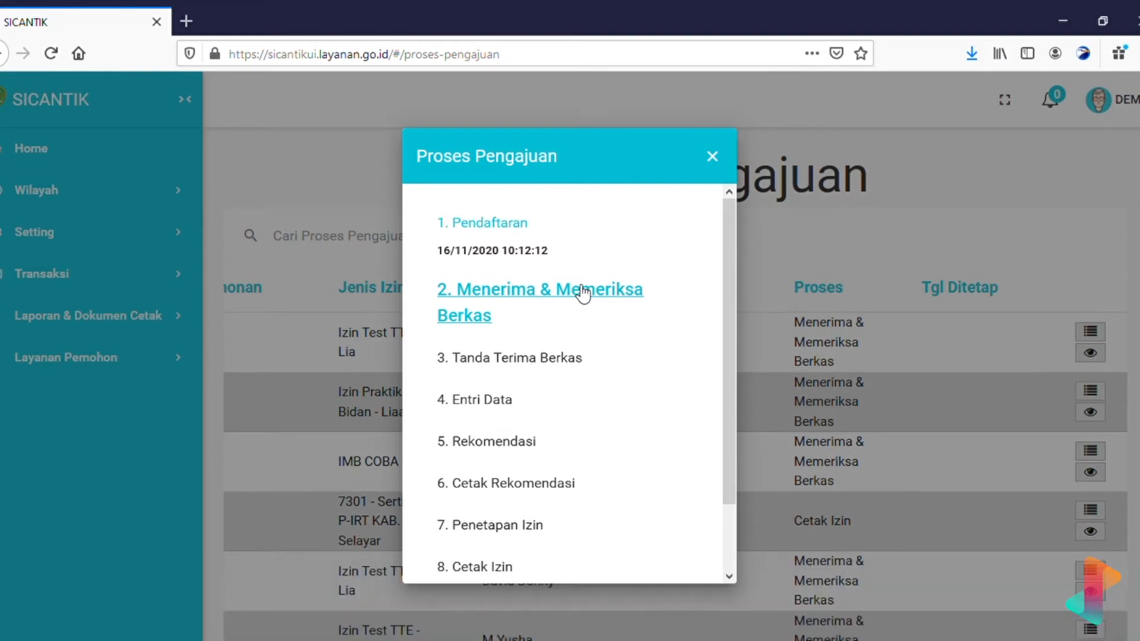
Open step 2 'Menerima & Memeriksa Berkas' in Ubah Permohonan Izin and review the applicant fields.
left_click(582, 291)
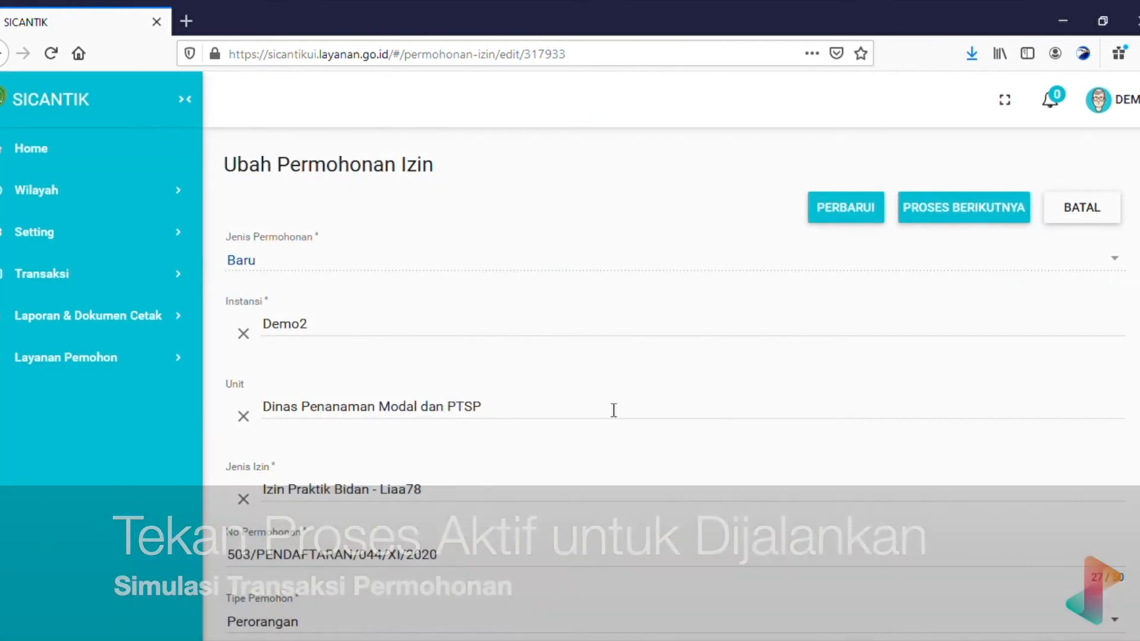
scroll(615, 410, "down", 6)
scroll(614, 410, "up", 6)
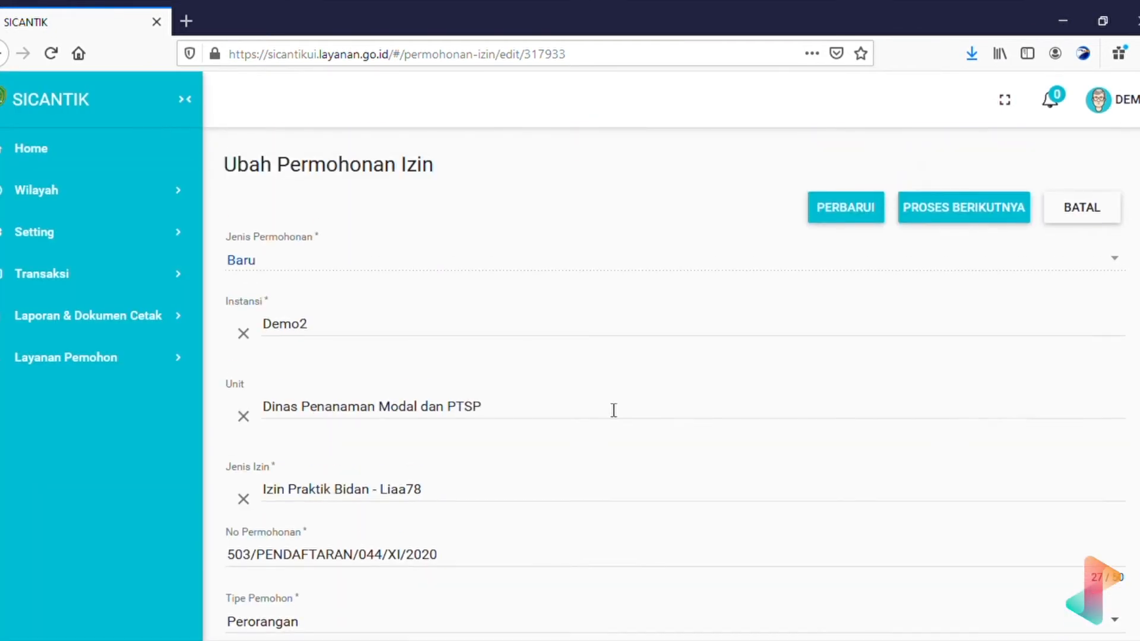
scroll(614, 410, "down", 5)
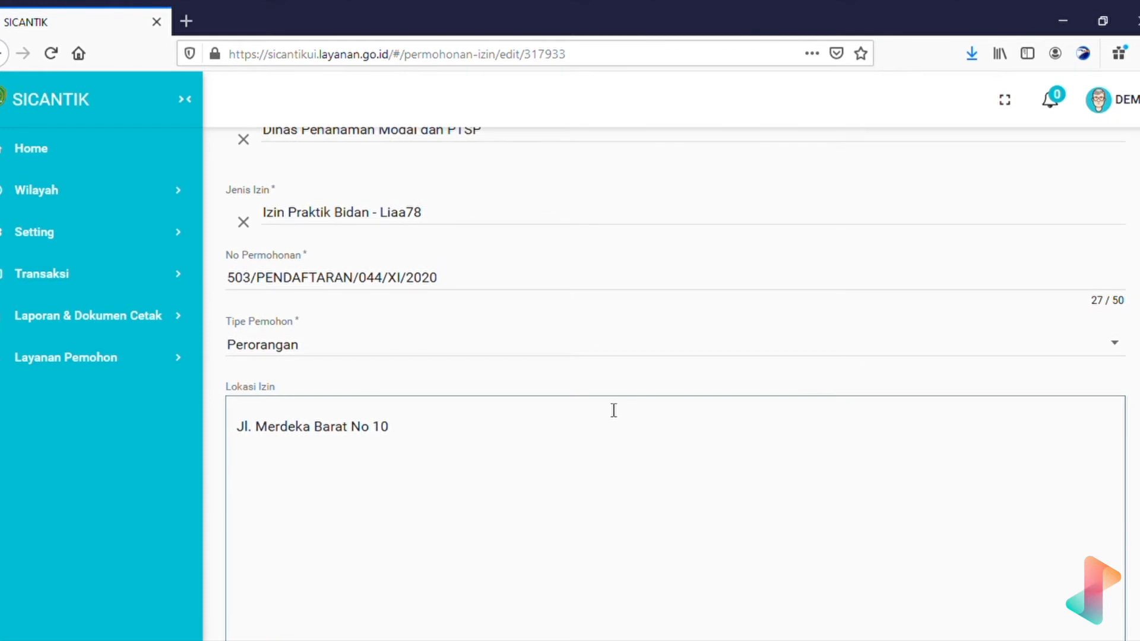
scroll(614, 410, "down", 10)
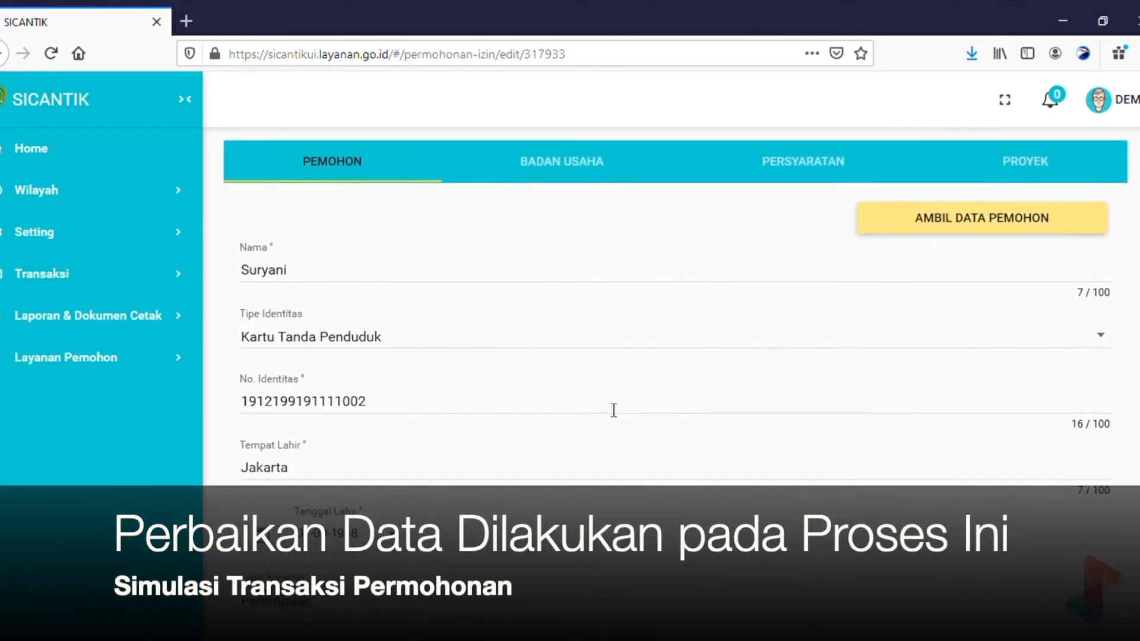
scroll(614, 409, "down", 8)
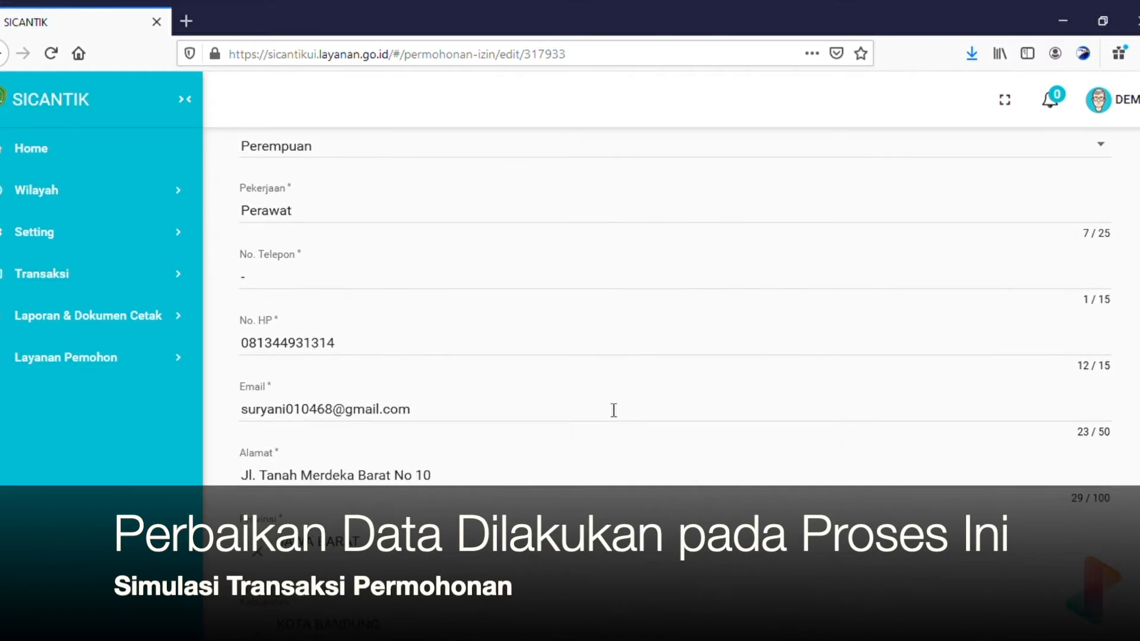
scroll(614, 410, "down", 6)
scroll(614, 410, "up", 9)
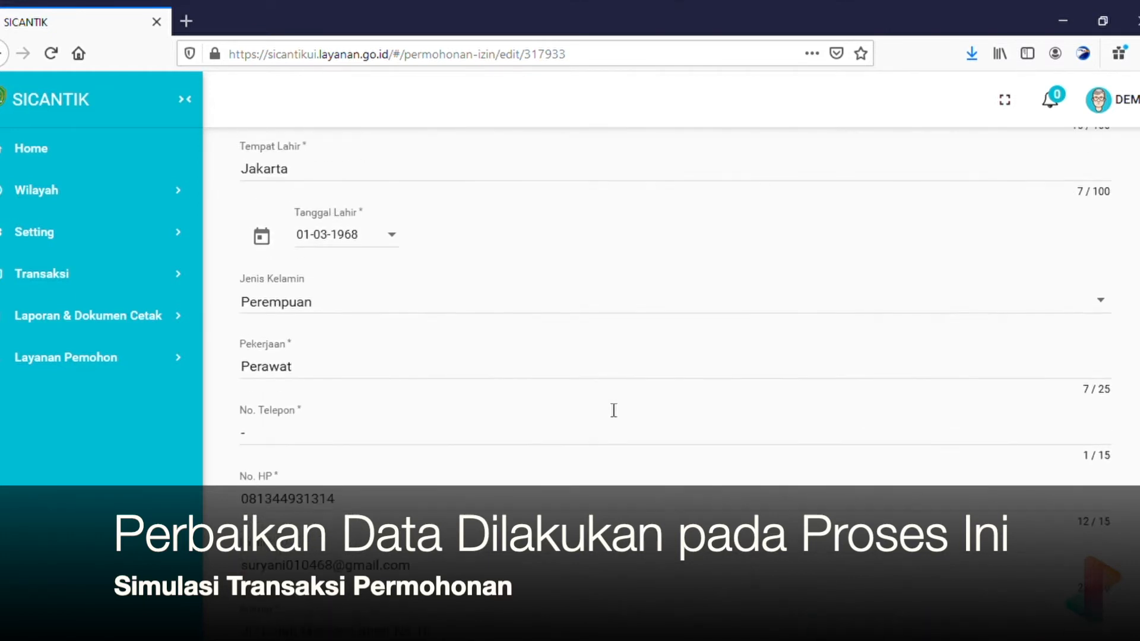
scroll(614, 410, "up", 6)
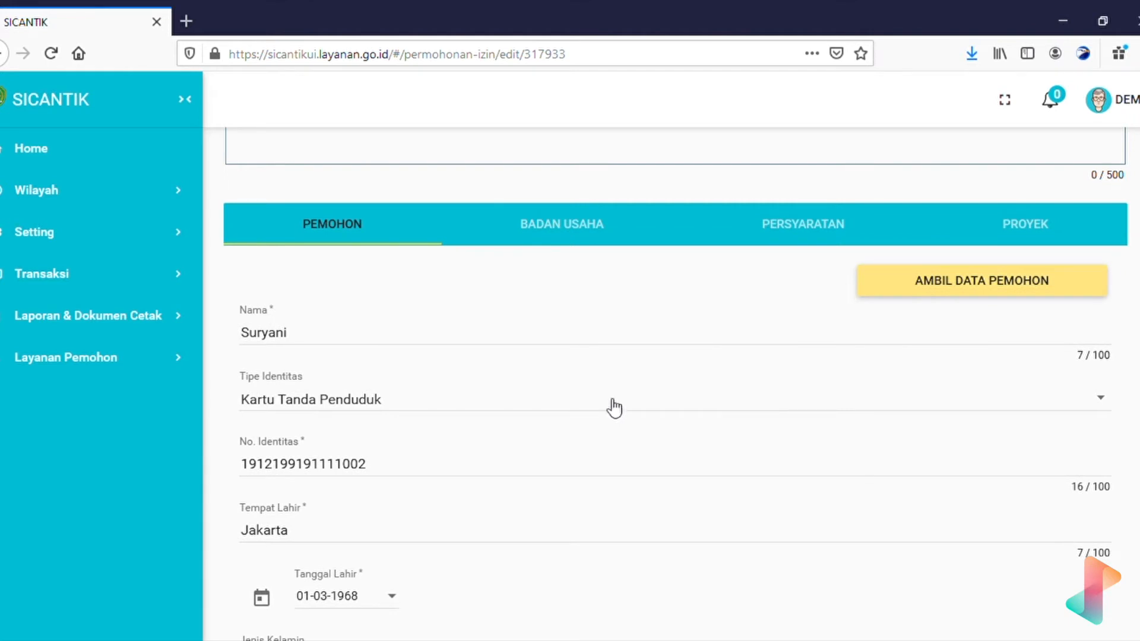
Review the PERSYARATAN tab's three required documents, all ticked Terpenuhi.
left_click(803, 232)
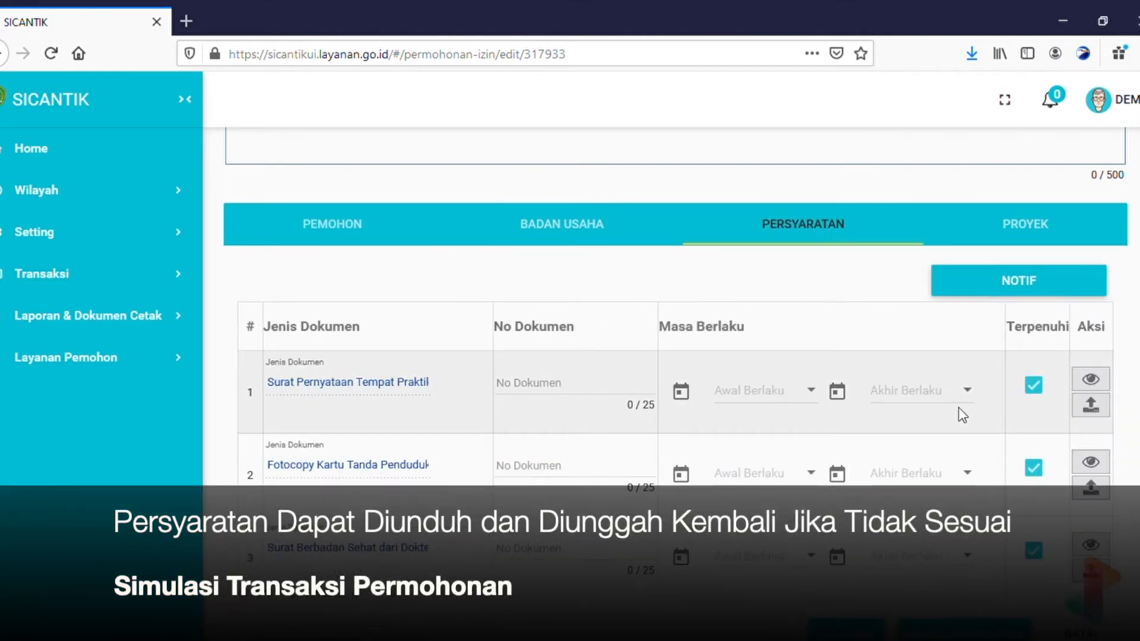
scroll(959, 408, "down", 2)
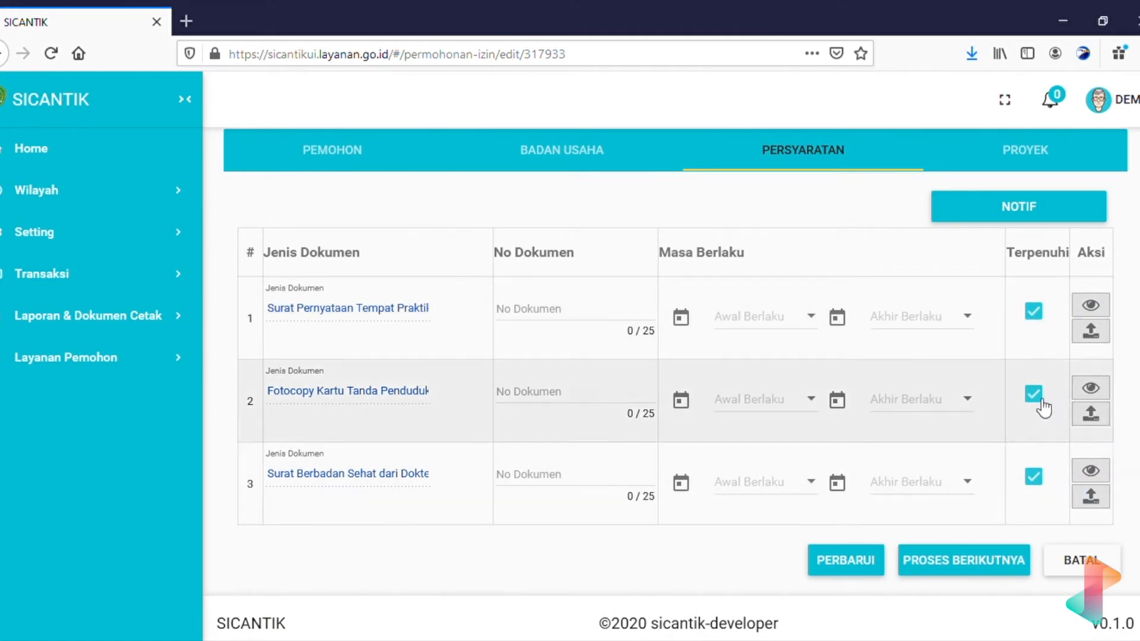
scroll(1058, 406, "up", 1)
scroll(1058, 407, "up", 1)
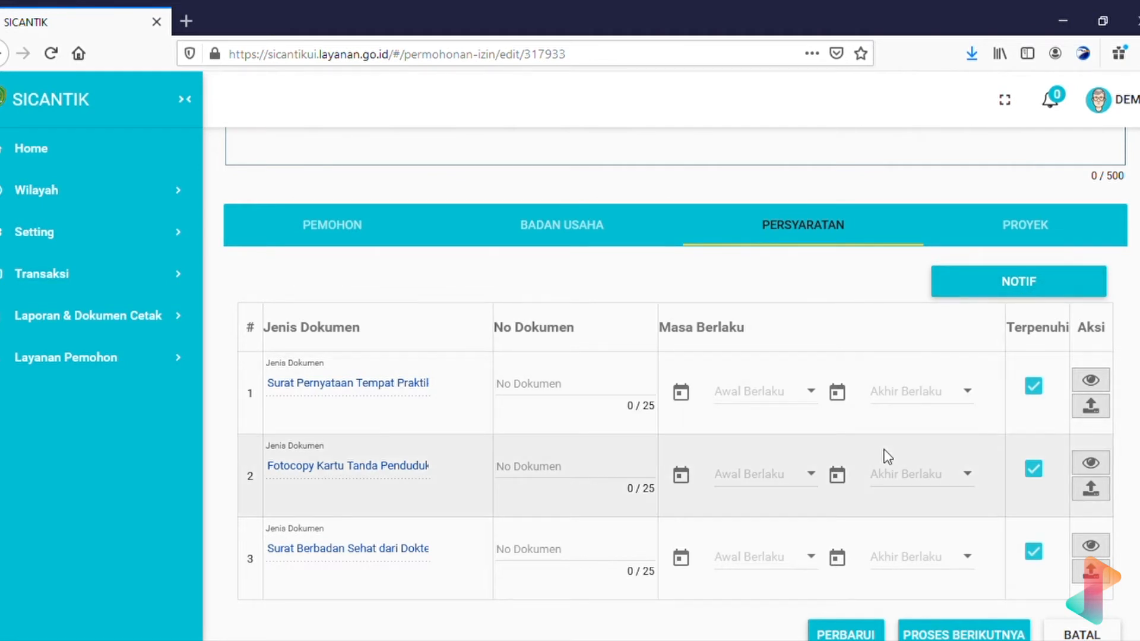
scroll(888, 457, "down", 1)
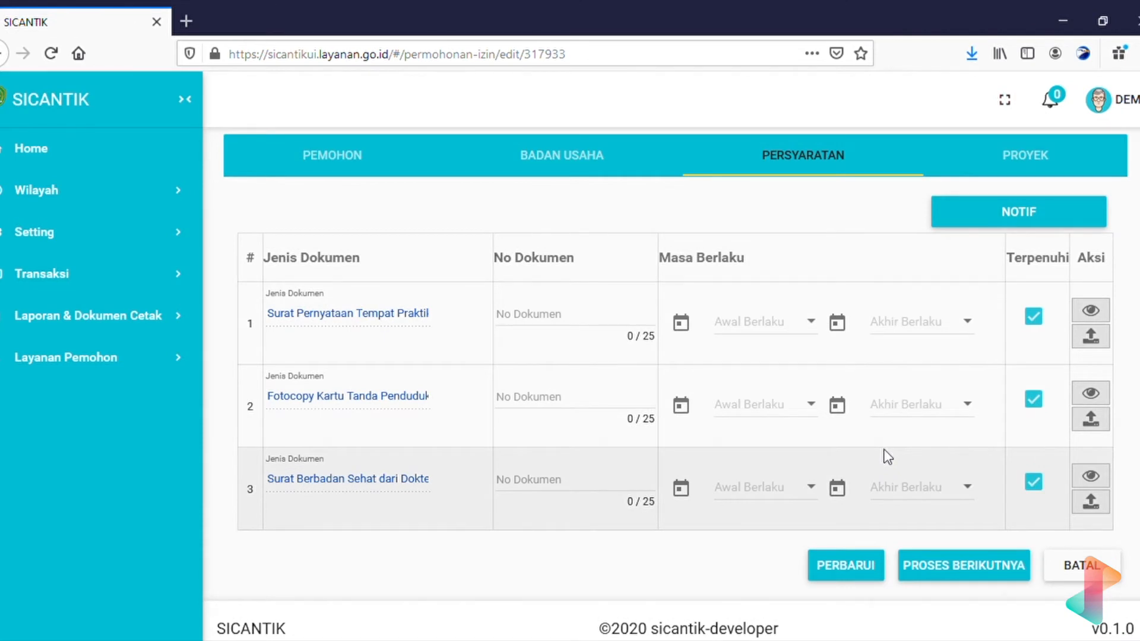
scroll(887, 457, "up", 3)
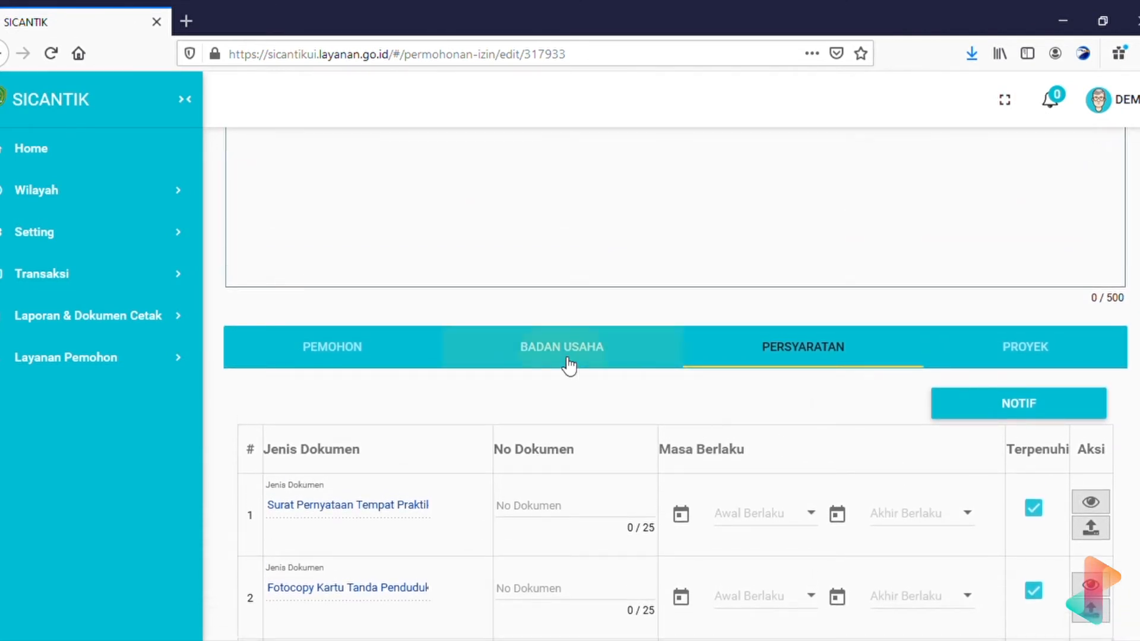
left_click(568, 365)
Review the applicant's personal details section of the edit form.
left_click(413, 340)
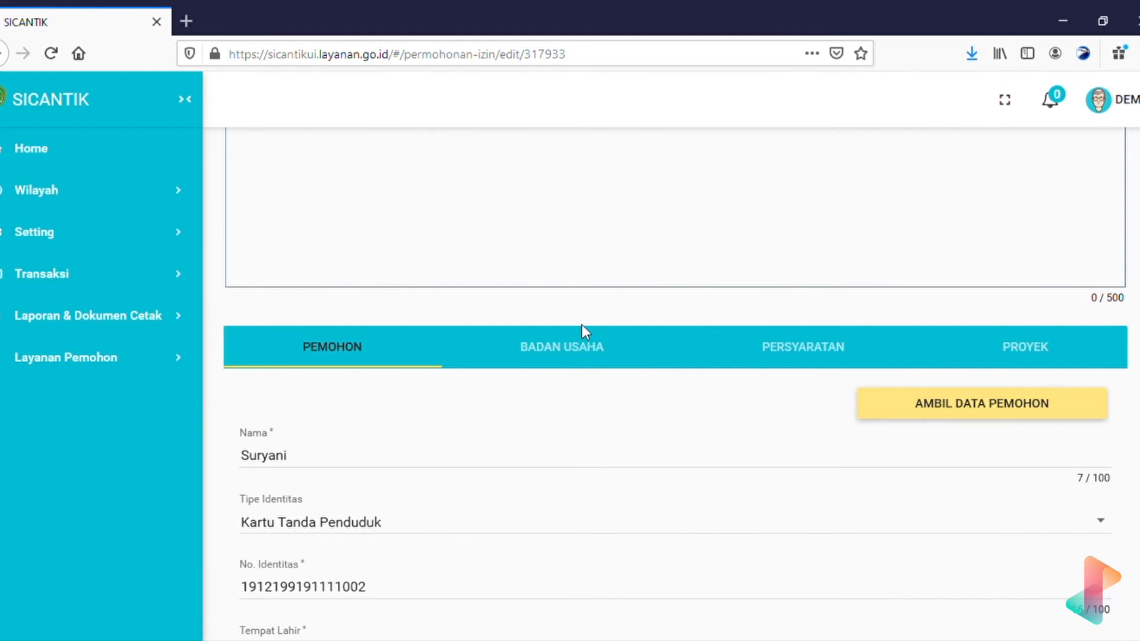
scroll(585, 331, "down", 18)
scroll(591, 333, "down", 8)
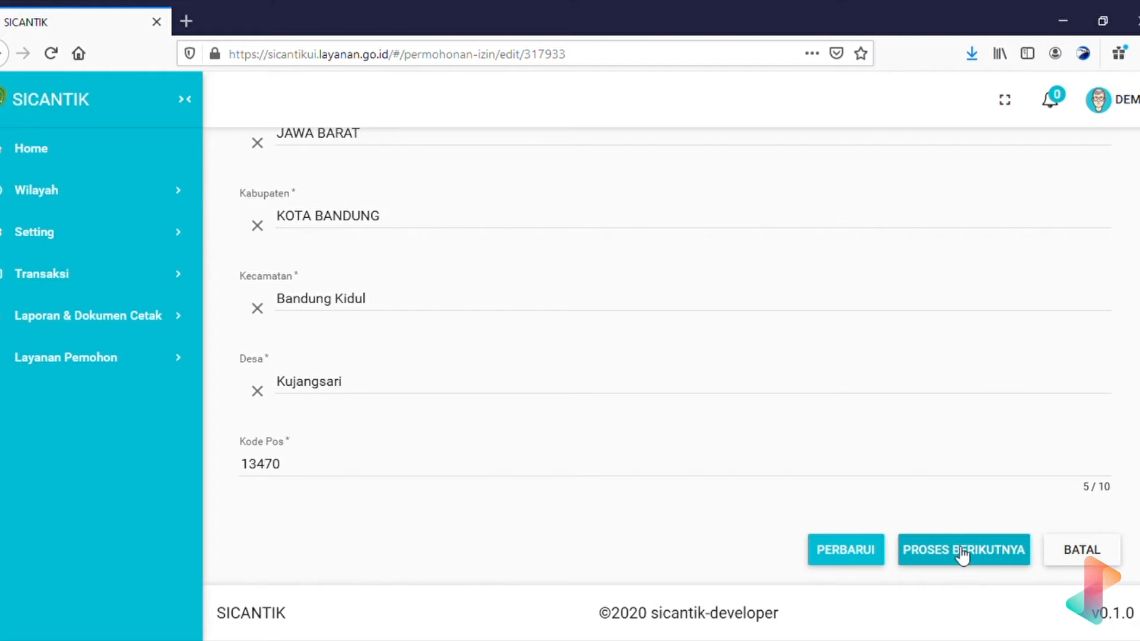
scroll(961, 555, "up", 8)
scroll(959, 556, "up", 10)
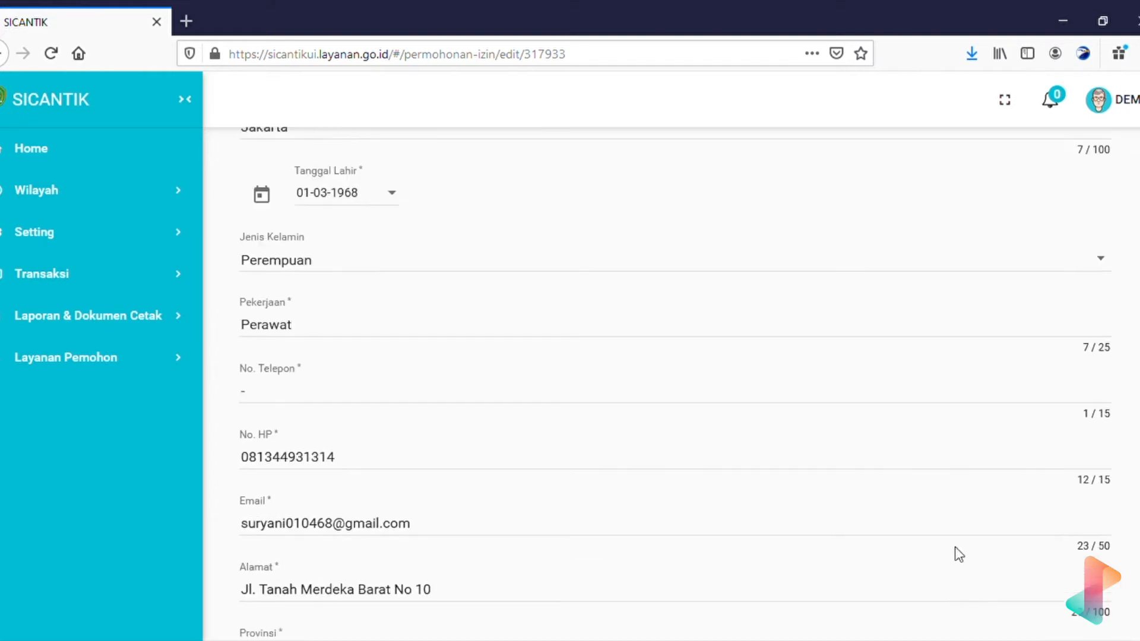
scroll(960, 556, "up", 7)
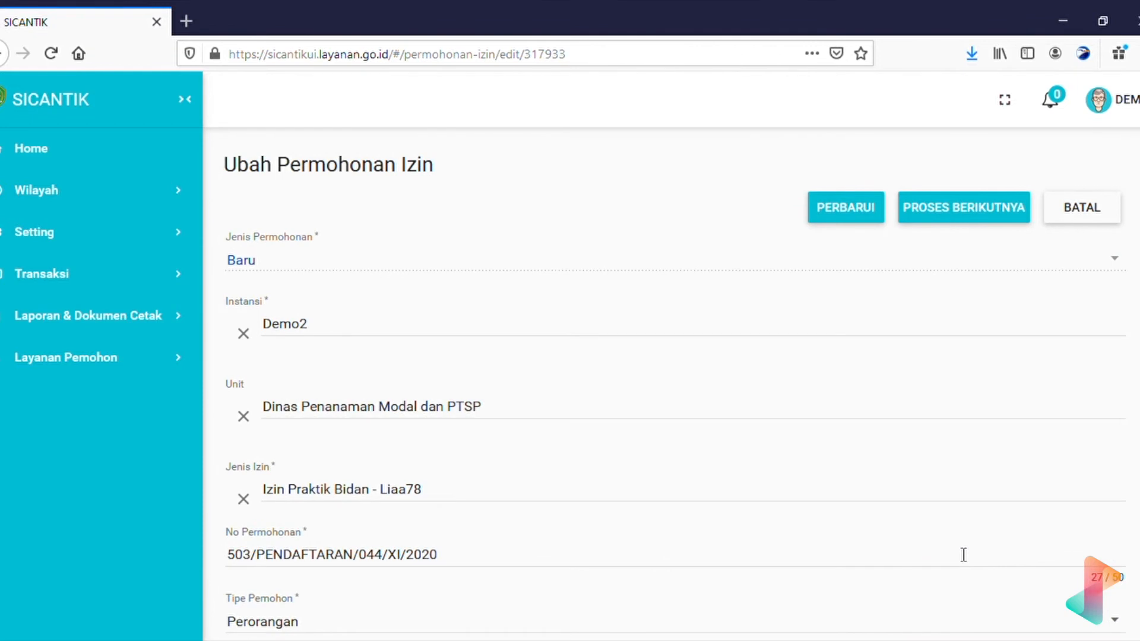
scroll(964, 555, "down", 20)
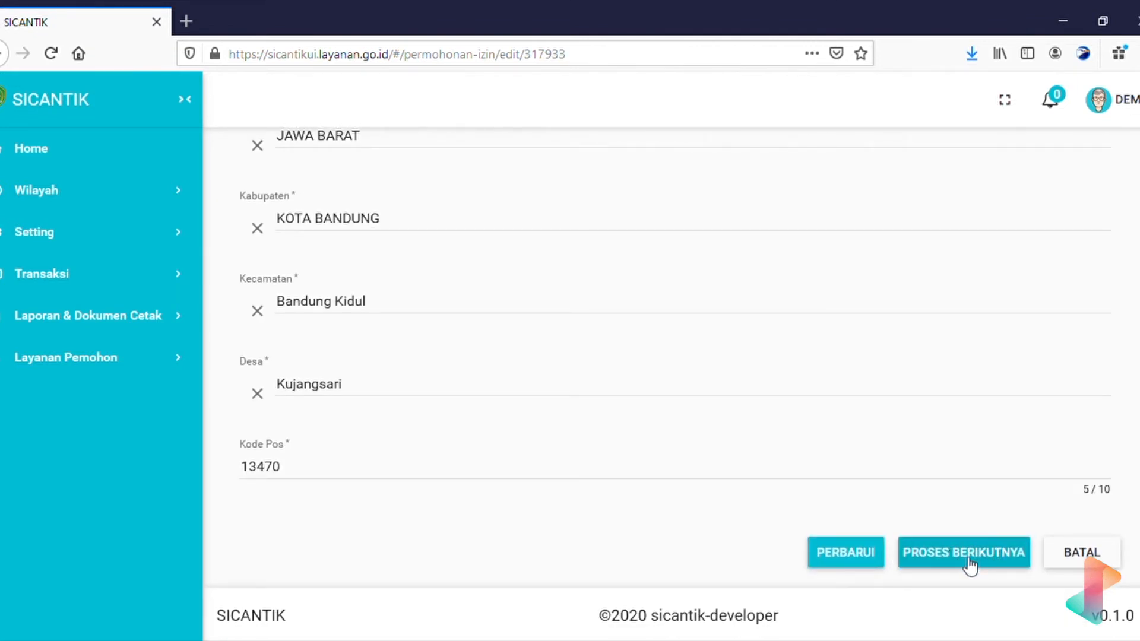
Save the application with PERBARUI and return to the top of the form.
left_click(968, 560)
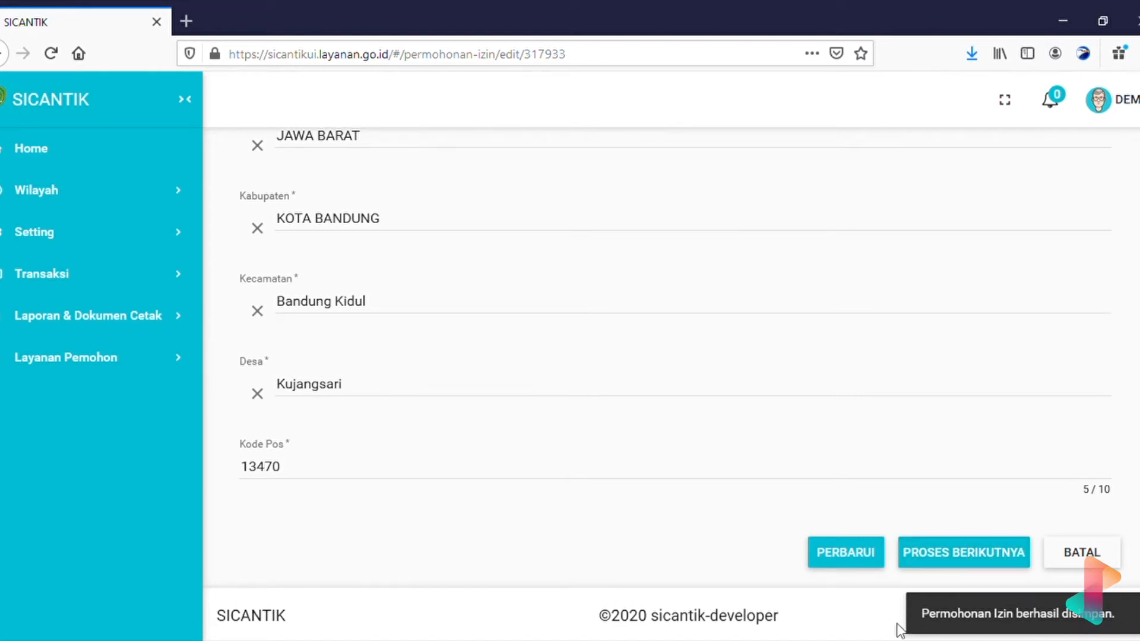
scroll(862, 429, "up", 1)
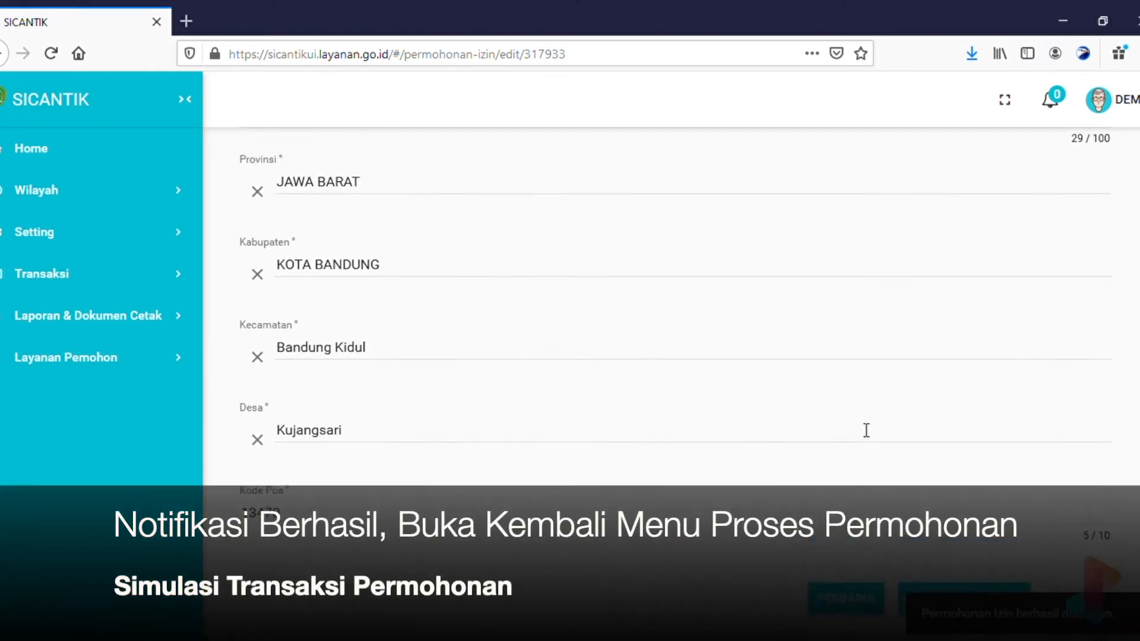
scroll(861, 428, "up", 15)
scroll(486, 268, "up", 6)
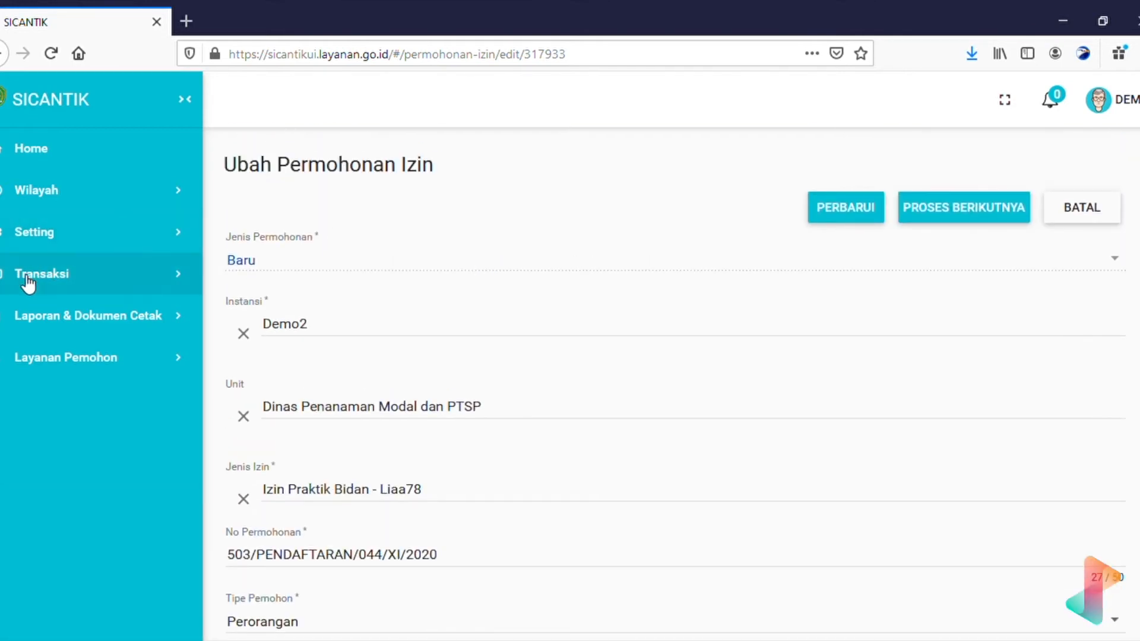
Open Transaksi > Proses Permohonan and confirm the midwife permit in row 2 is at Tanda Terima Berkas.
left_click(133, 283)
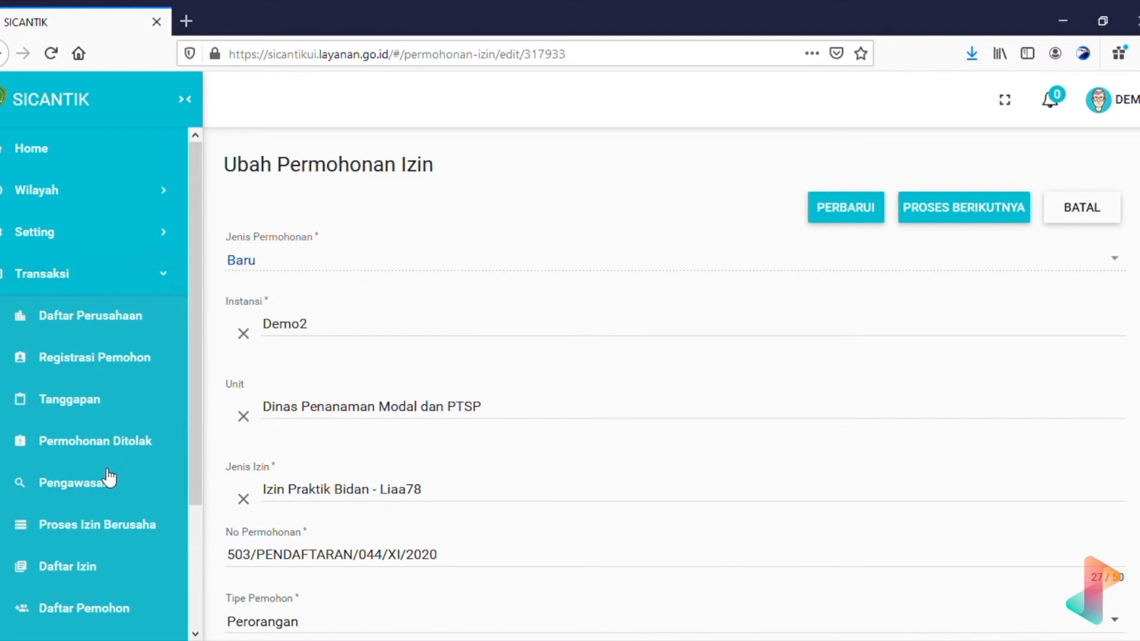
scroll(109, 478, "down", 3)
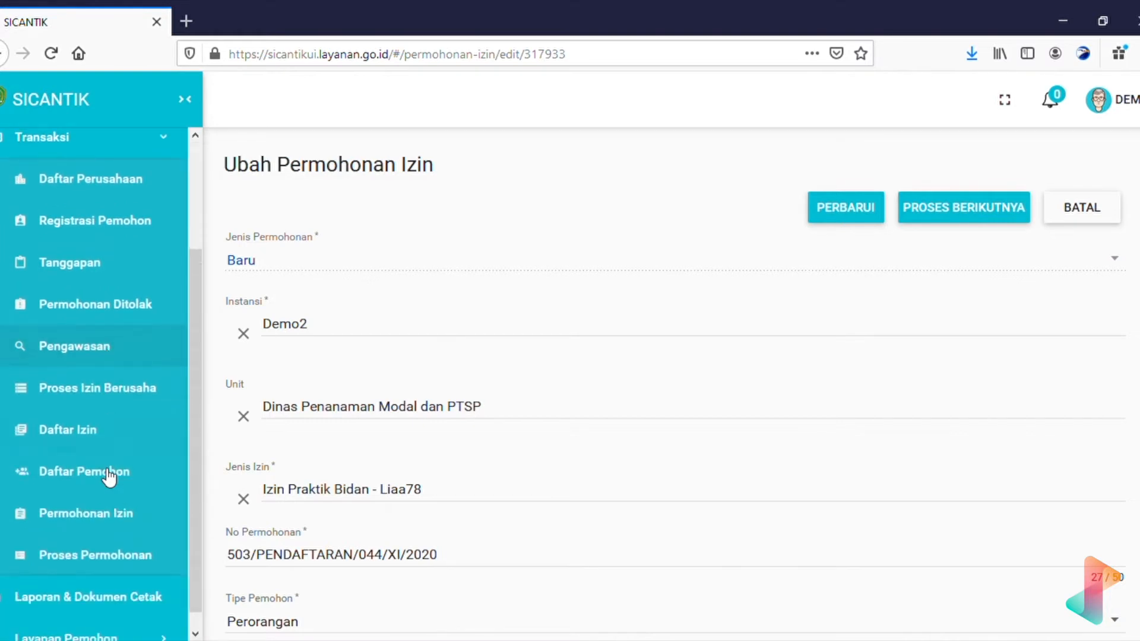
left_click(123, 542)
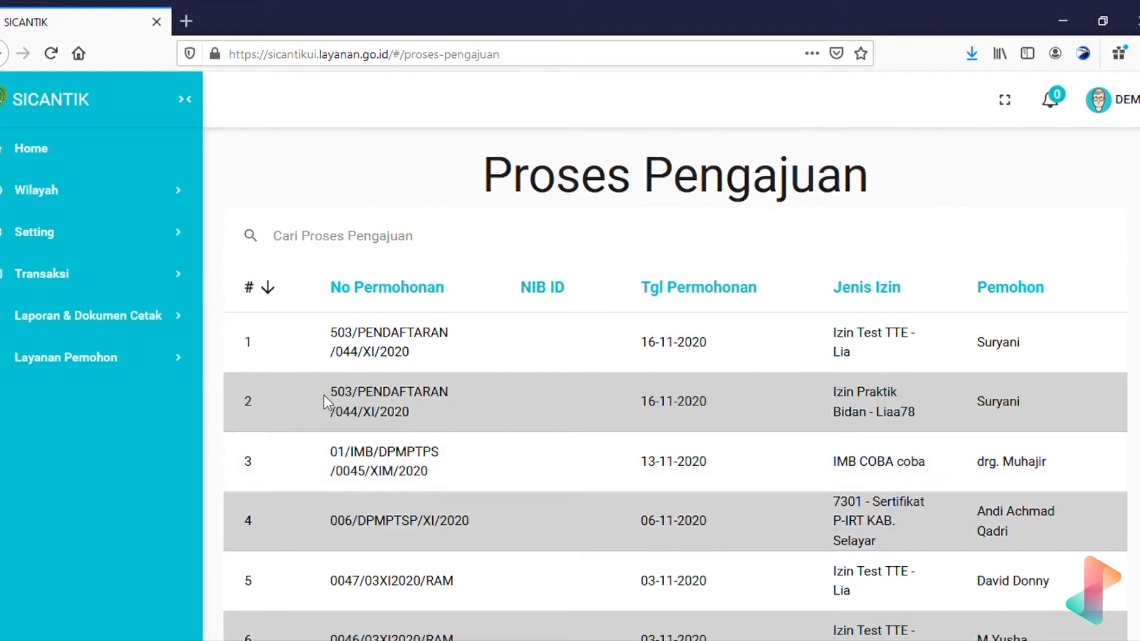
left_click_drag(448, 423, 322, 394)
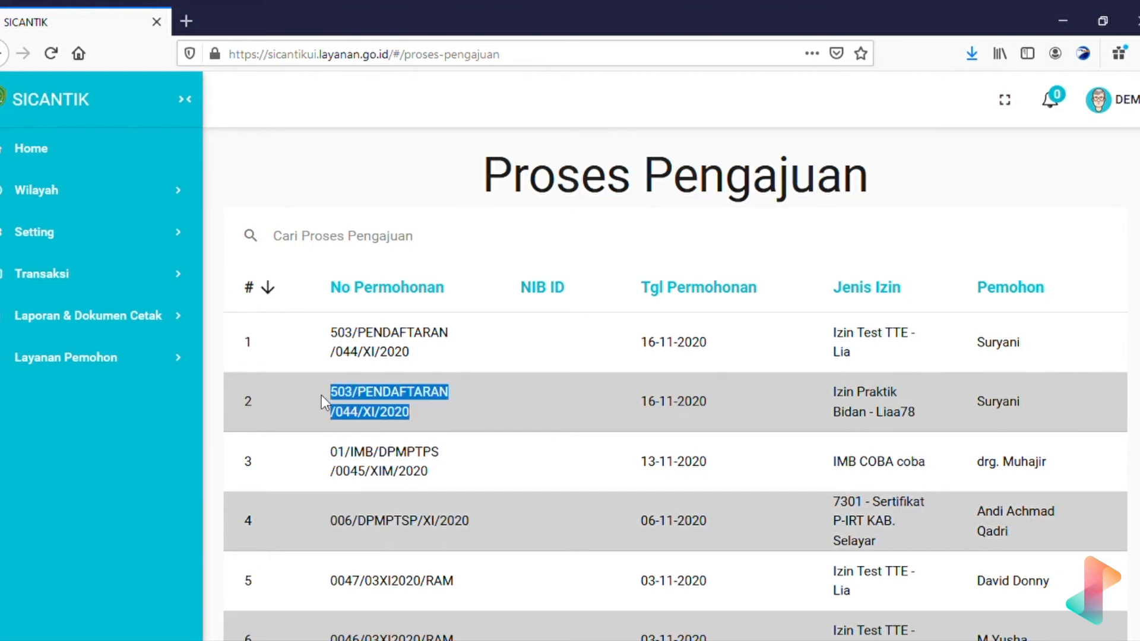
scroll(829, 408, "right", 8)
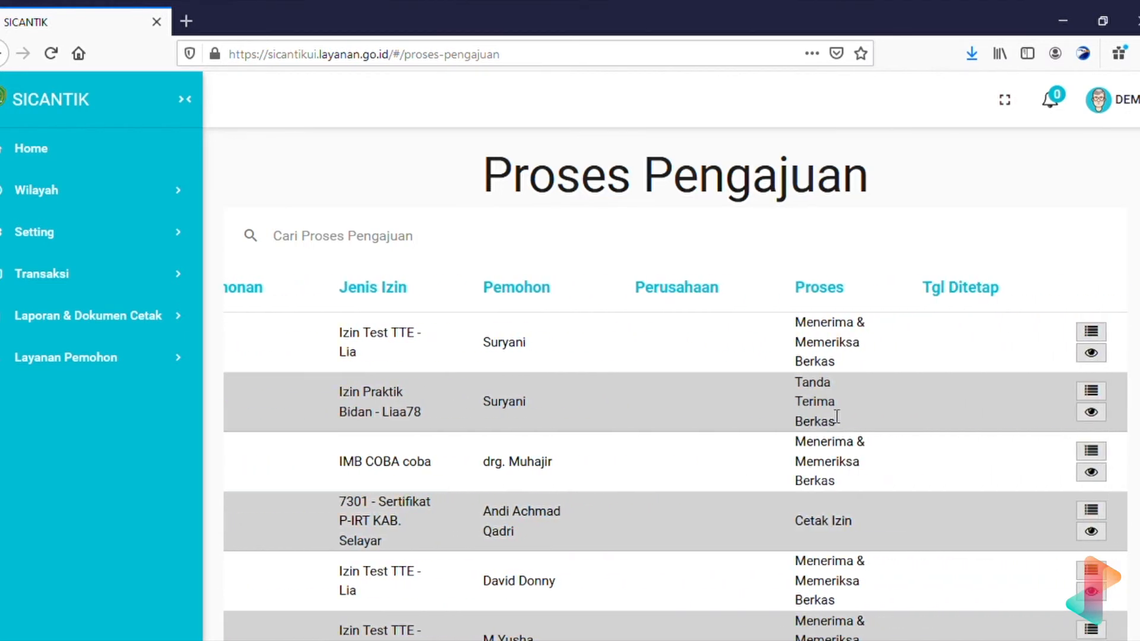
left_click_drag(850, 419, 780, 386)
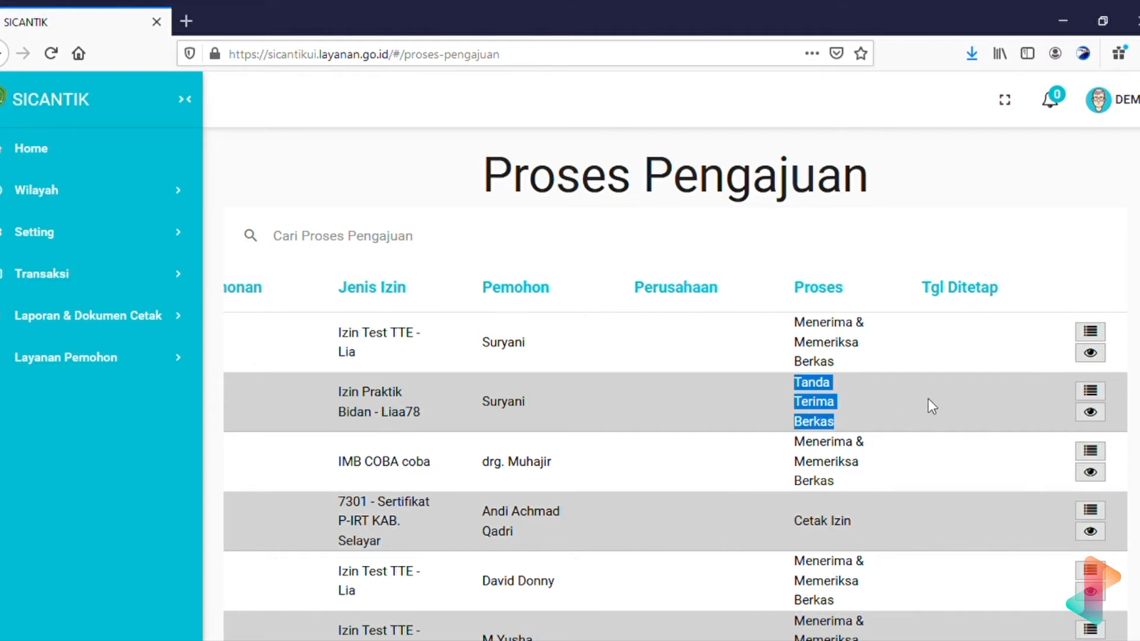
left_click(1090, 392)
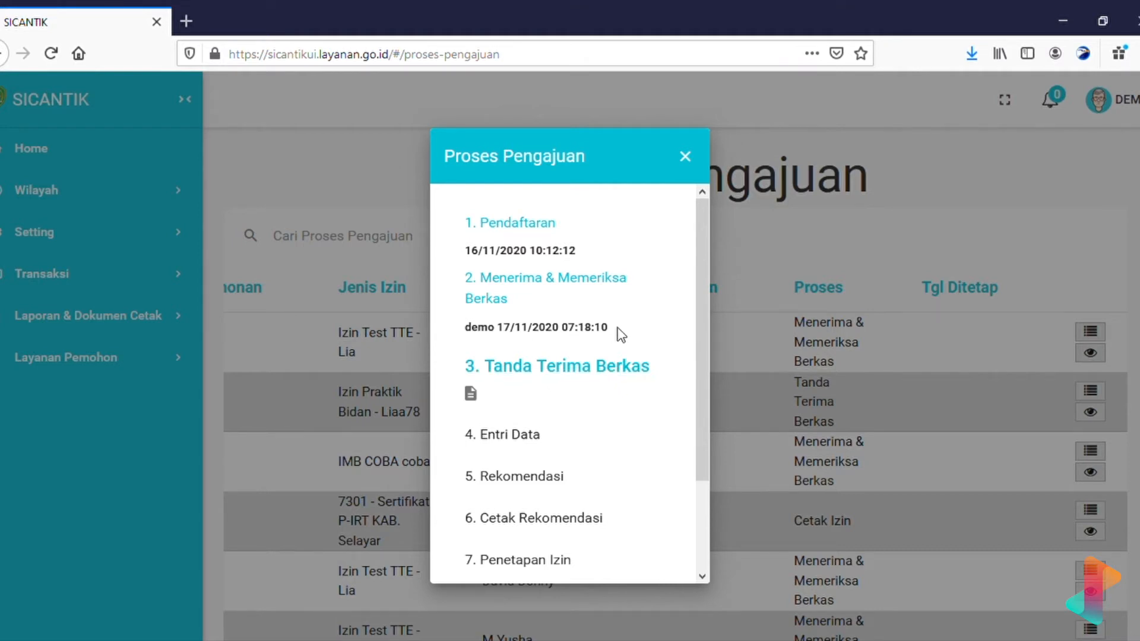
Review who handled step 2 and its processing date and time in the workflow history.
left_click_drag(618, 329, 461, 329)
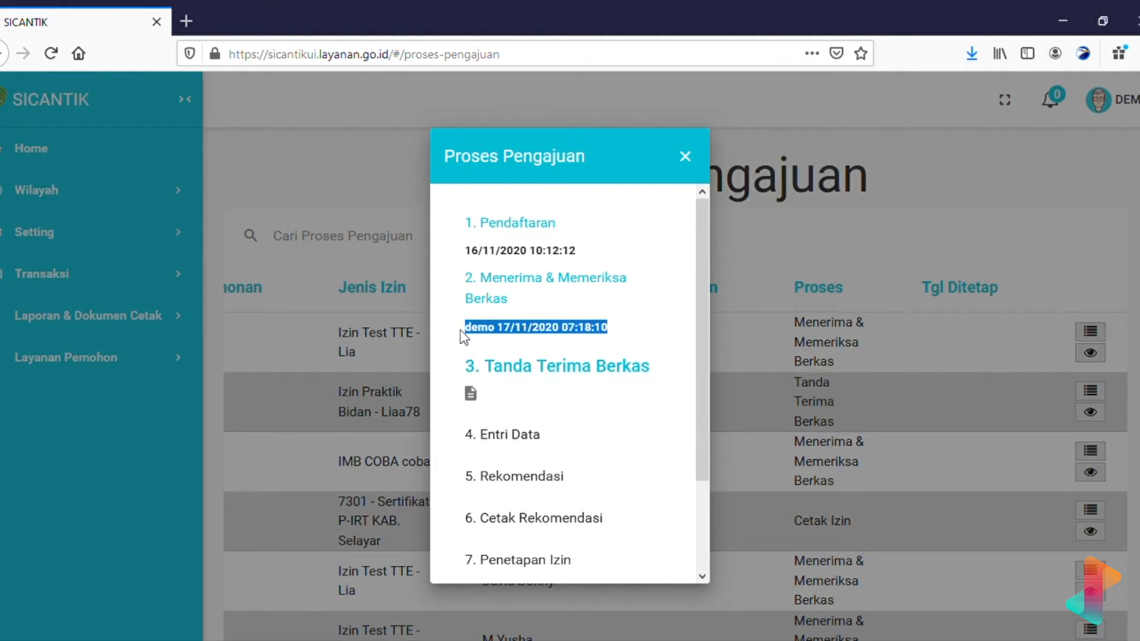
double_click(495, 330)
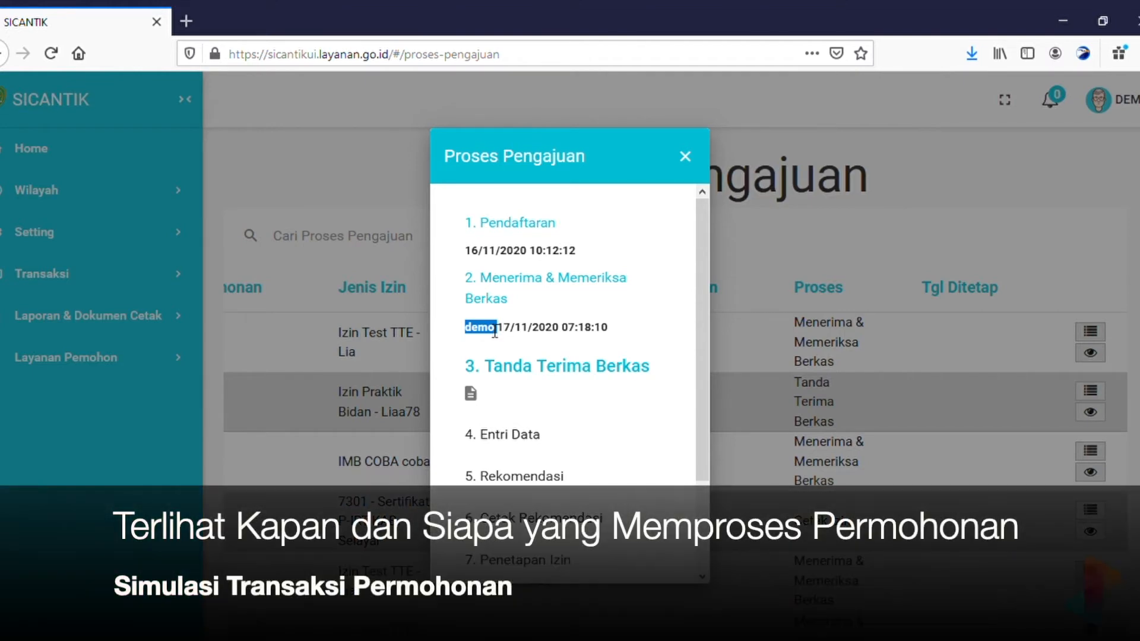
left_click(495, 331)
double_click(489, 330)
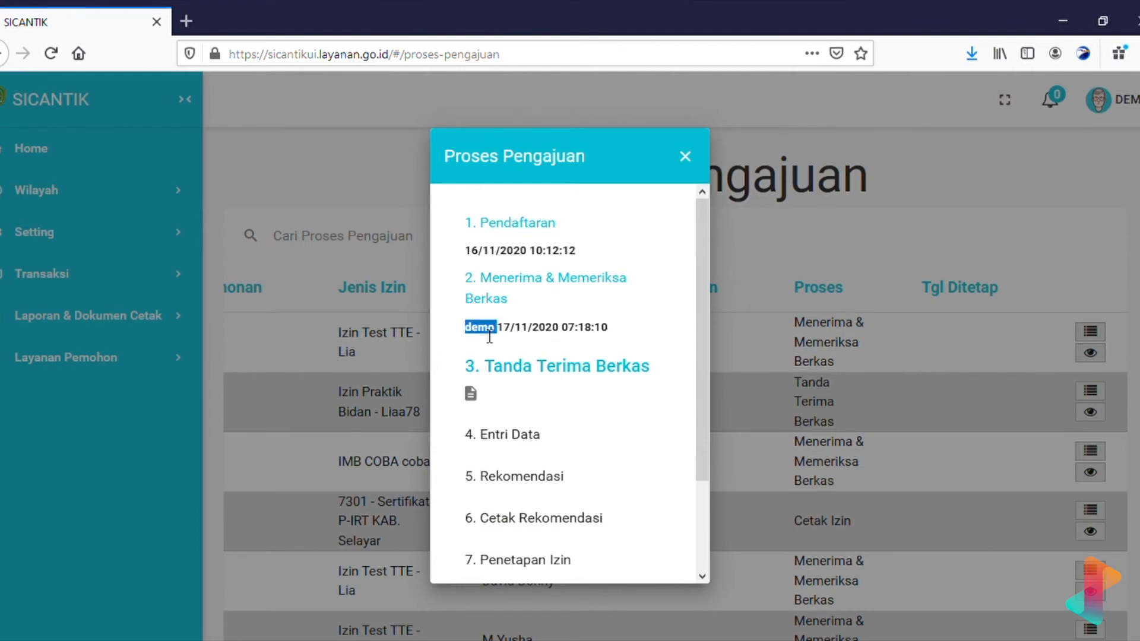
left_click(513, 333)
left_click_drag(498, 330, 563, 337)
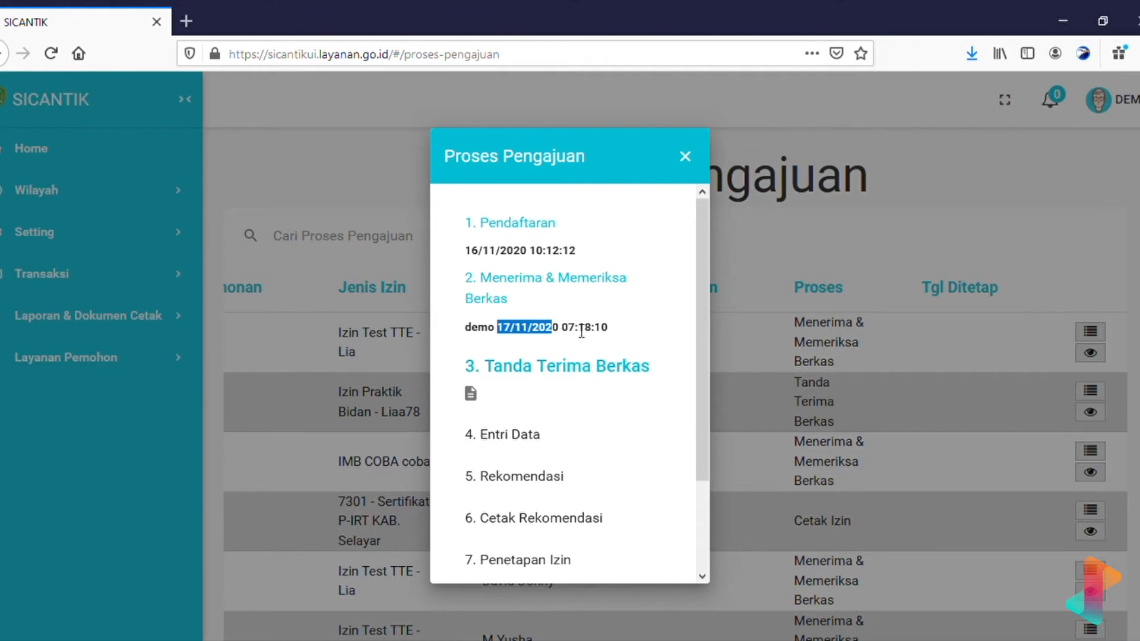
left_click(575, 336)
double_click(575, 337)
left_click_drag(621, 333, 575, 337)
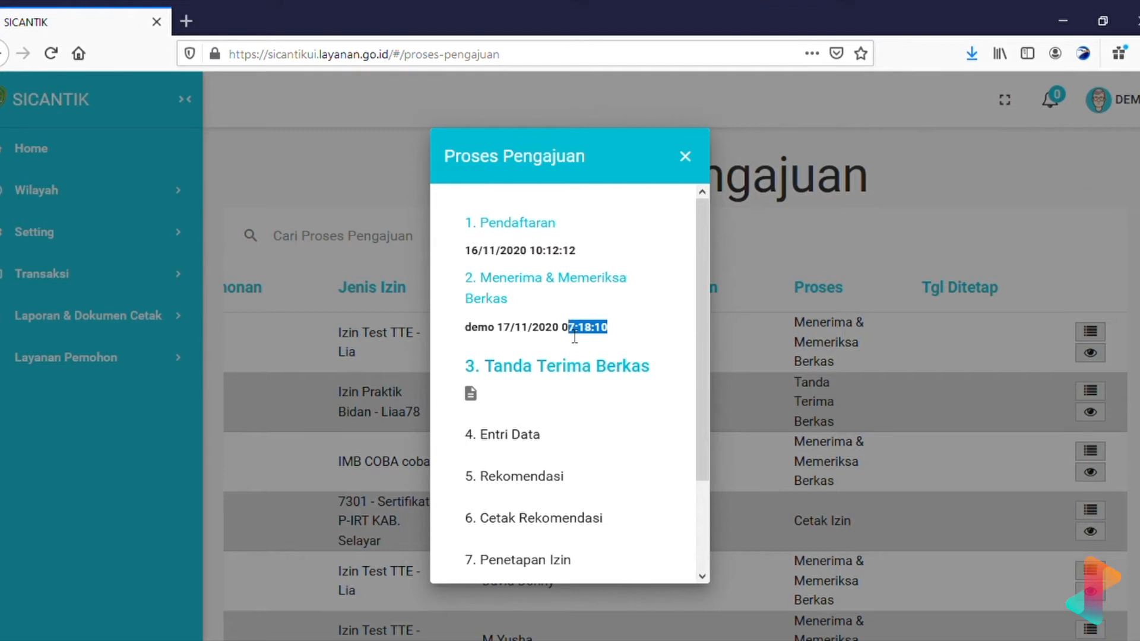
left_click(667, 319)
Process the 3. Tanda Terima Berkas step and close the Proses Pengajuan overview.
scroll(671, 301, "down", 3)
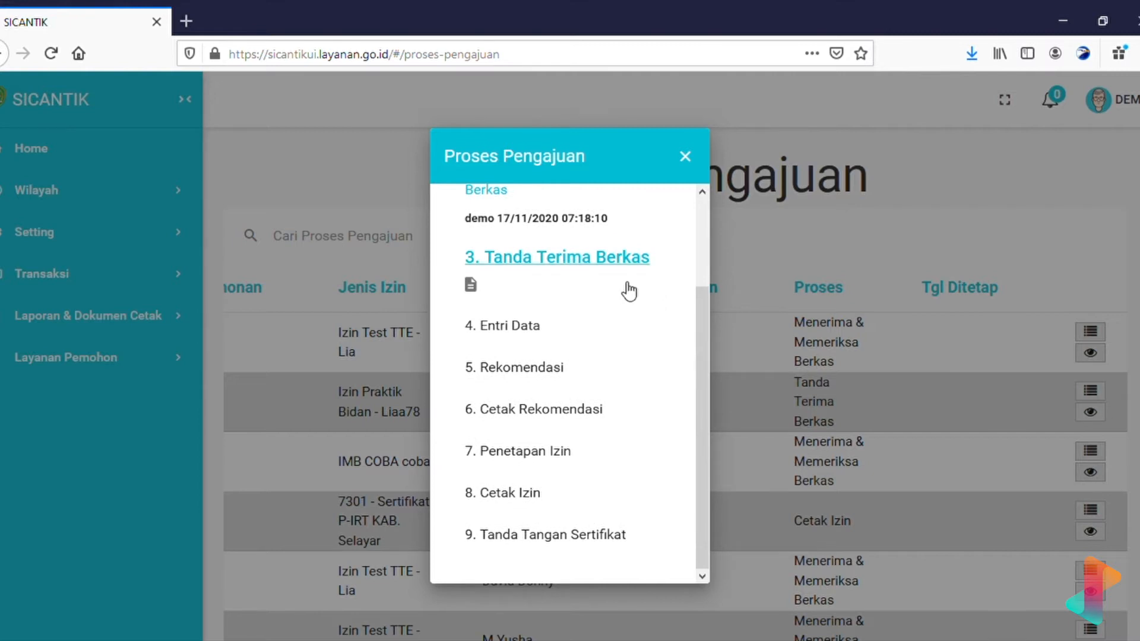
scroll(623, 287, "up", 3)
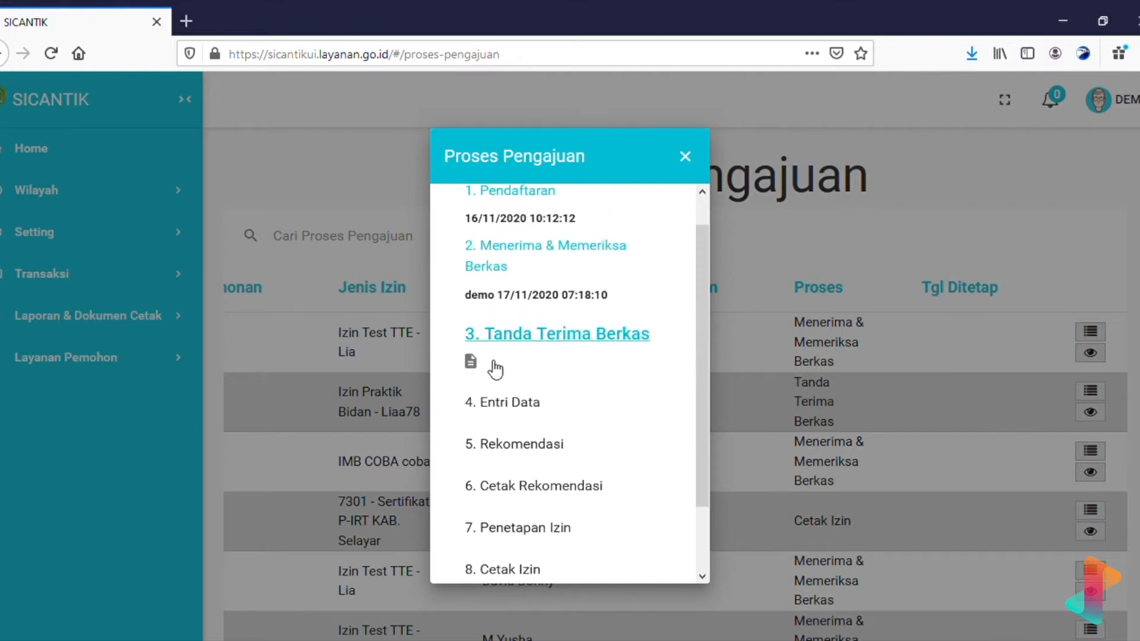
left_click(633, 339)
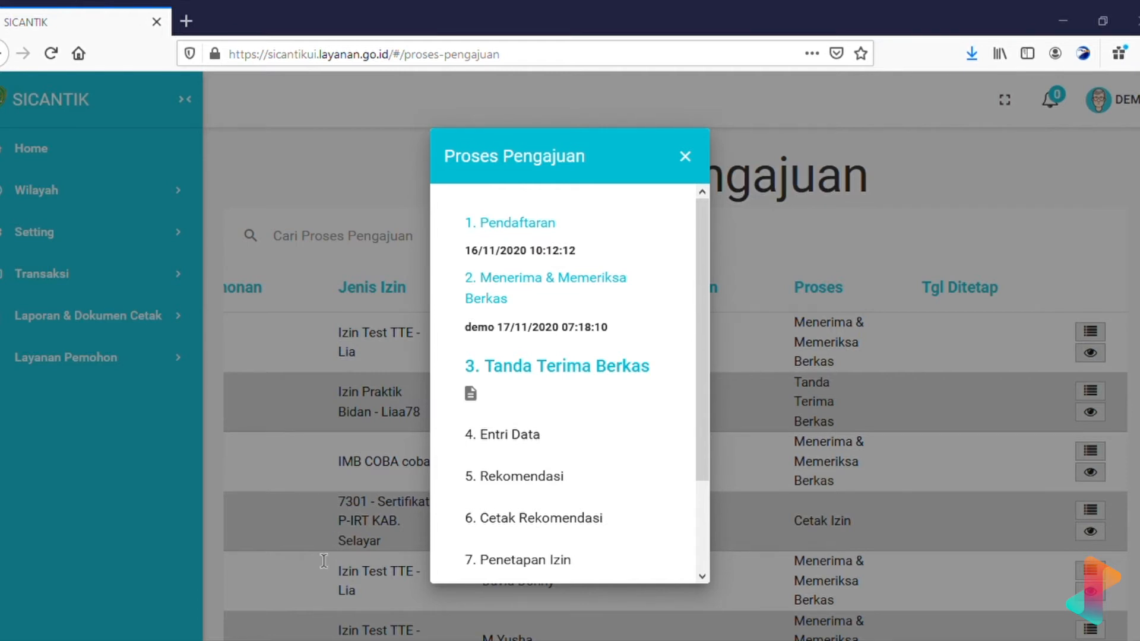
left_click(772, 352)
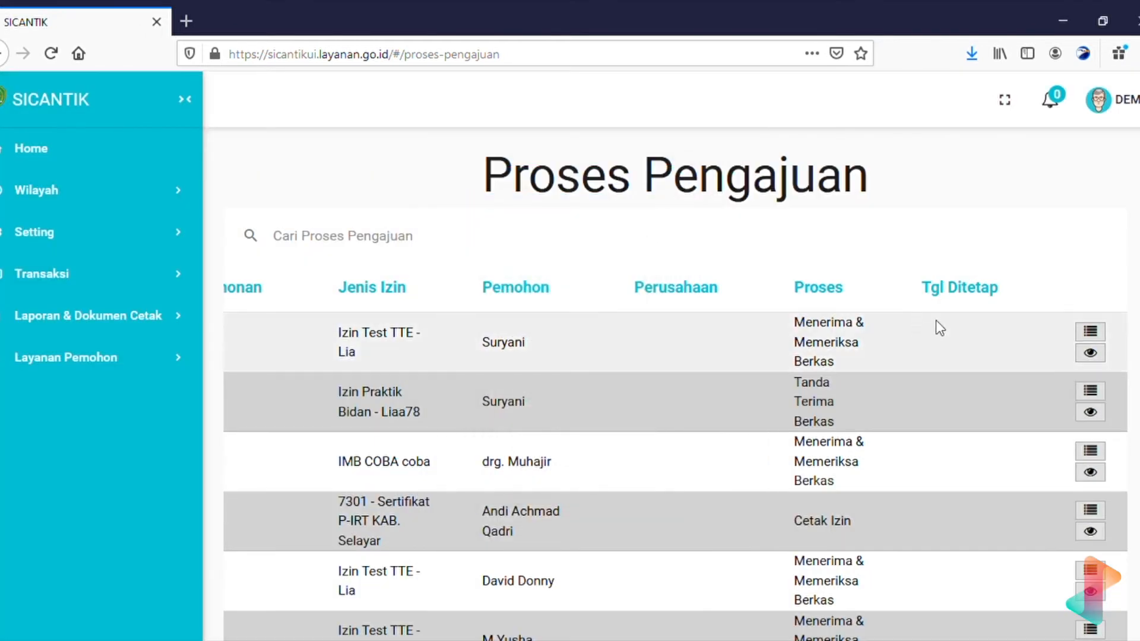
Reopen row 2's workflow steps and start the 4. Entri Data step.
left_click(1091, 391)
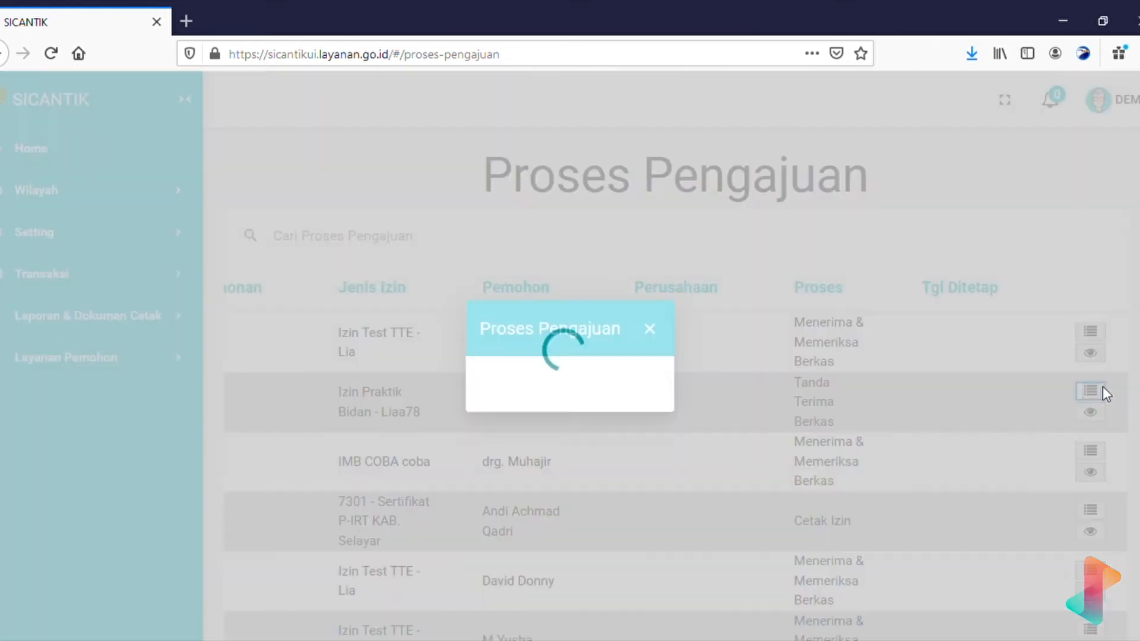
scroll(590, 467, "down", 3)
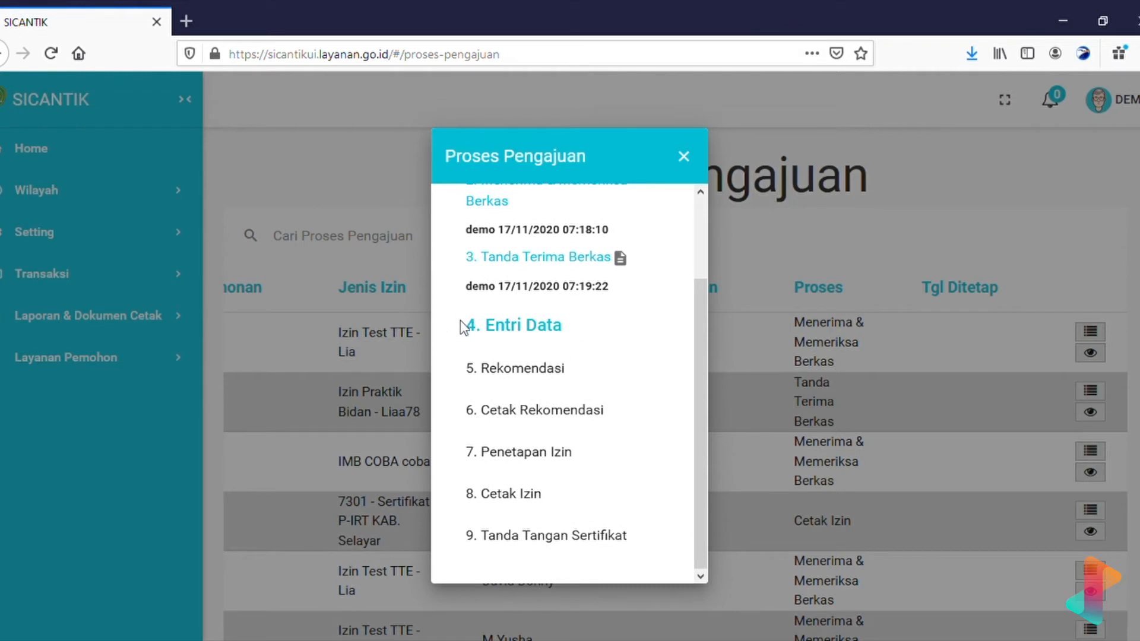
left_click(553, 328)
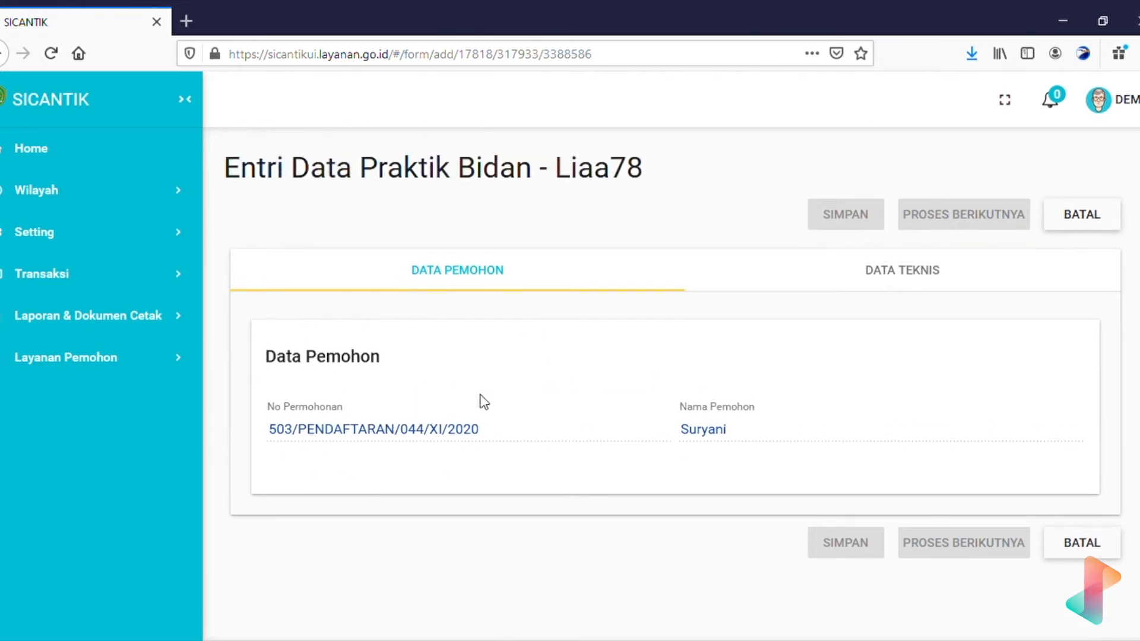
Check the application number and applicant name, then bring up the empty DATA TEKNIS fields.
left_click_drag(499, 432, 306, 434)
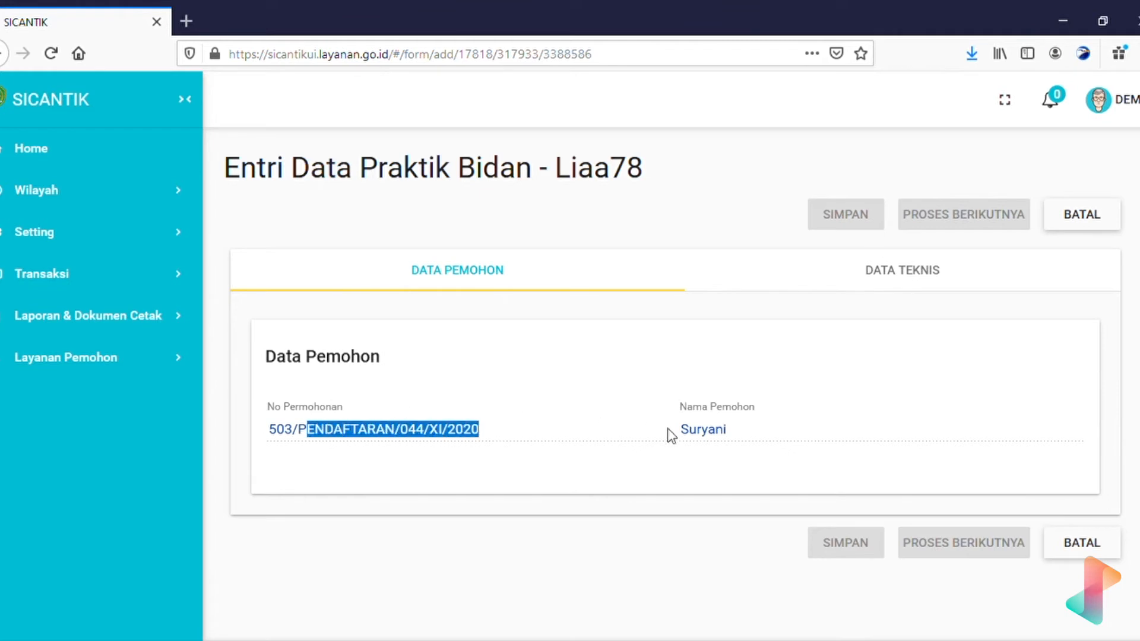
left_click_drag(746, 437, 661, 432)
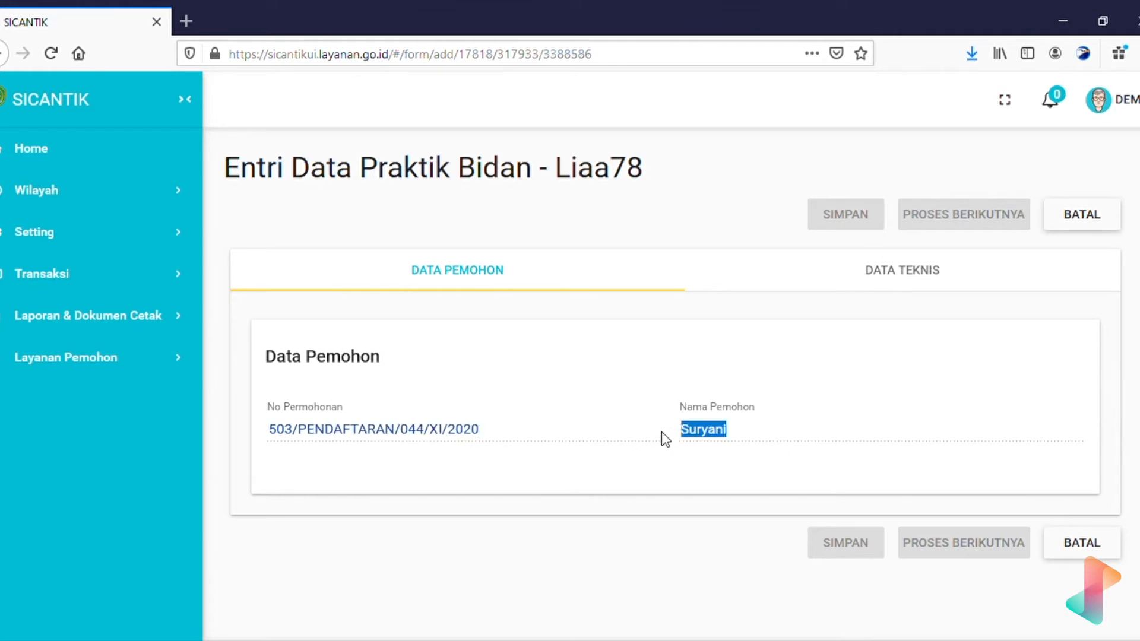
left_click(925, 285)
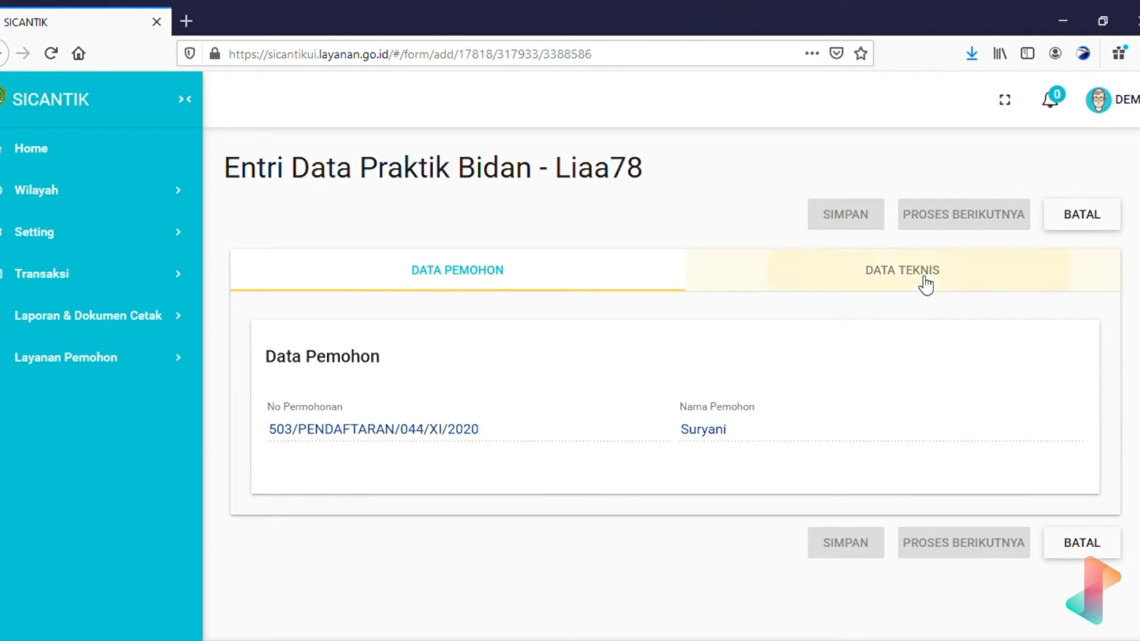
scroll(694, 534, "down", 3)
scroll(693, 534, "up", 3)
scroll(693, 535, "down", 3)
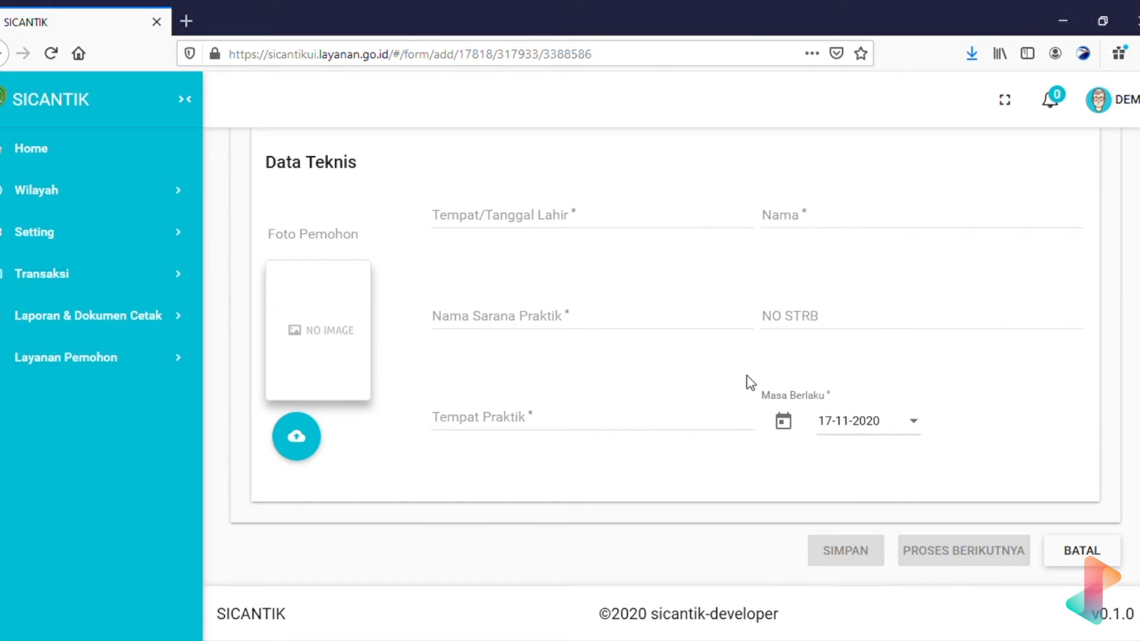
left_click(558, 215)
left_click(829, 227)
type("Suryani")
left_click(608, 321)
type("Praktik")
key("BackSpace")
key("BackSpace")
key("BackSpace")
key("BackSpace")
key("BackSpace")
key("BackSpace")
key("BackSpace")
type("Tempat Praktik Bidan")
Enter STRB number '12/STRB/2021' and practice address 'Medan Merdeka Barat'.
left_click(823, 327)
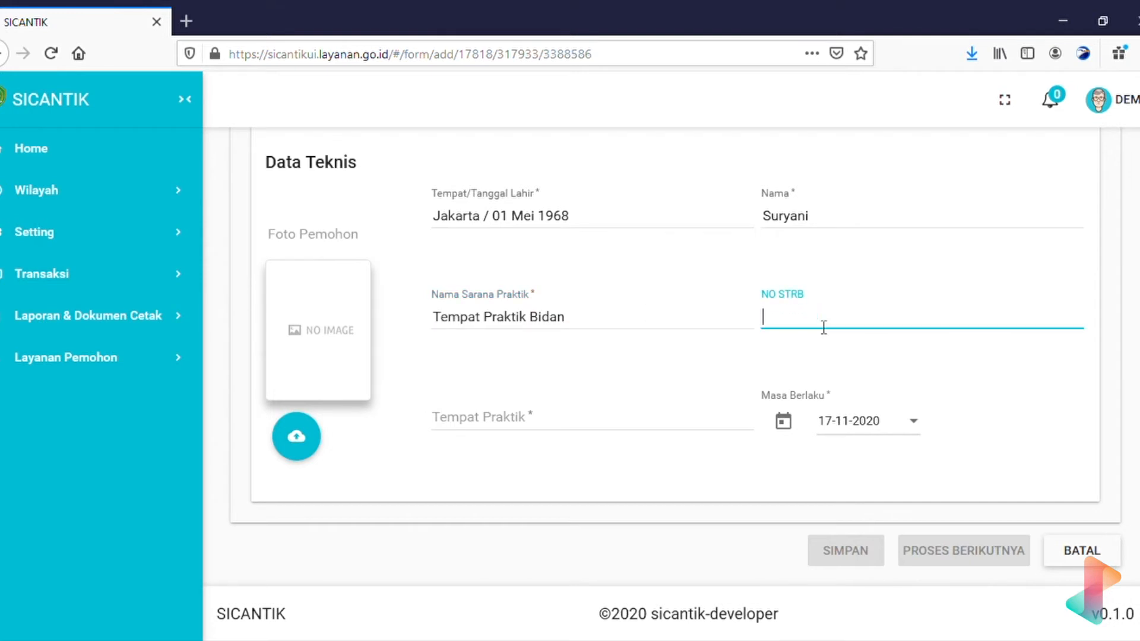
type("12/STRB/2021")
left_click(628, 417)
type("Jl. Tanah")
key("BackSpace")
key("BackSpace")
key("BackSpace")
key("BackSpace")
key("BackSpace")
type("Medan M")
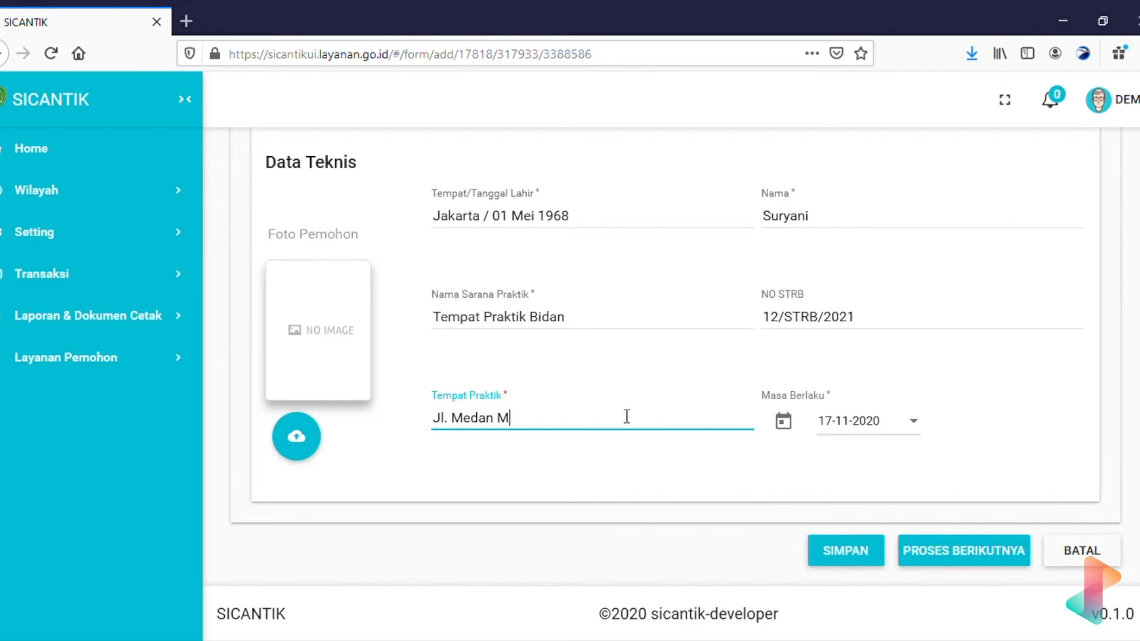
type("erdeka Barat")
scroll(627, 416, "up", 3)
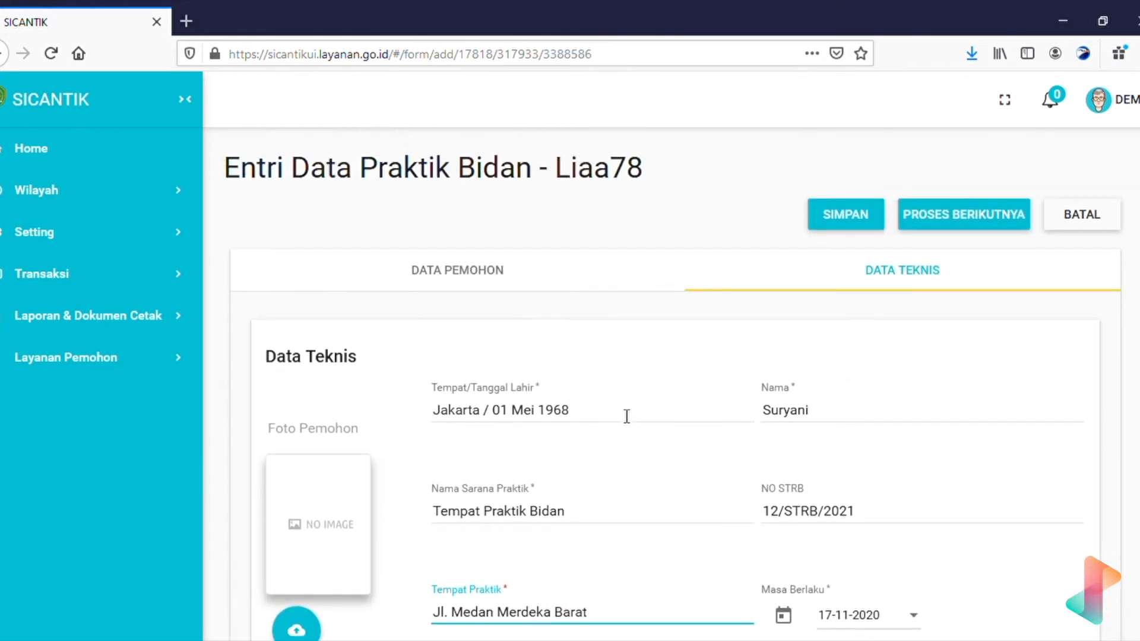
scroll(627, 415, "down", 2)
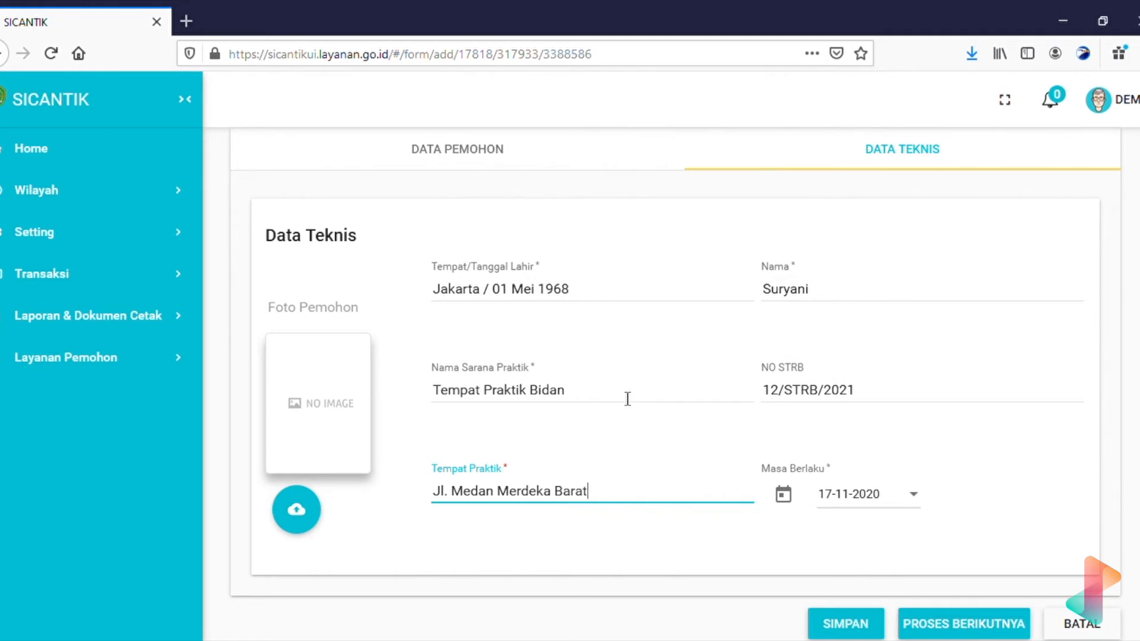
left_click(784, 492)
Set Masa Berlaku to 06-04-2022 and begin uploading the Foto Pemohon.
scroll(931, 446, "down", 20)
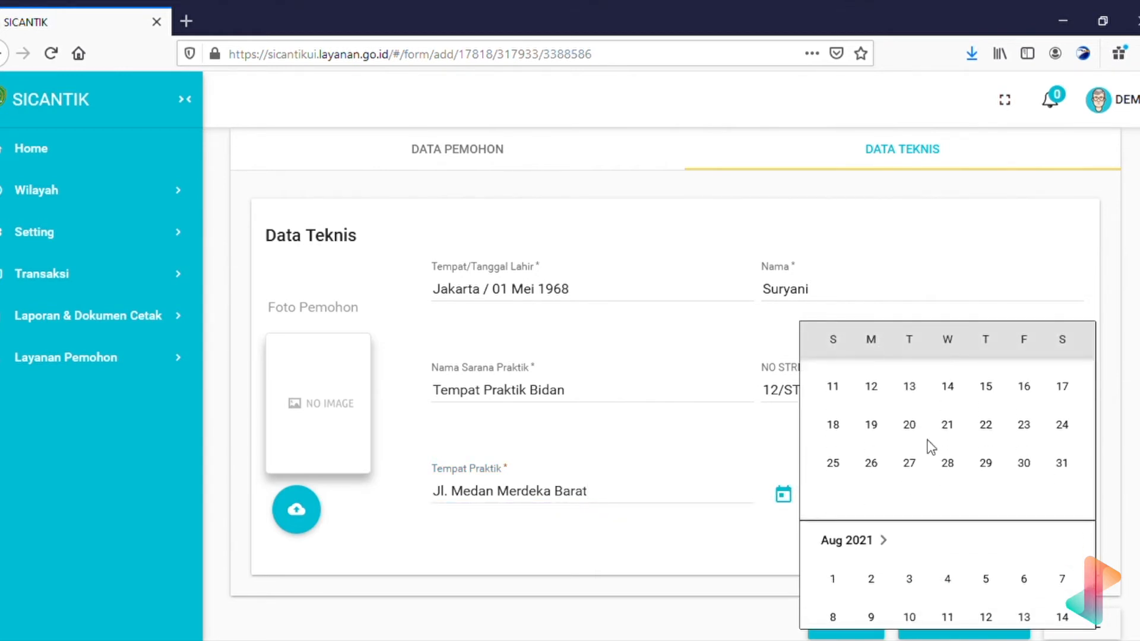
scroll(931, 446, "down", 20)
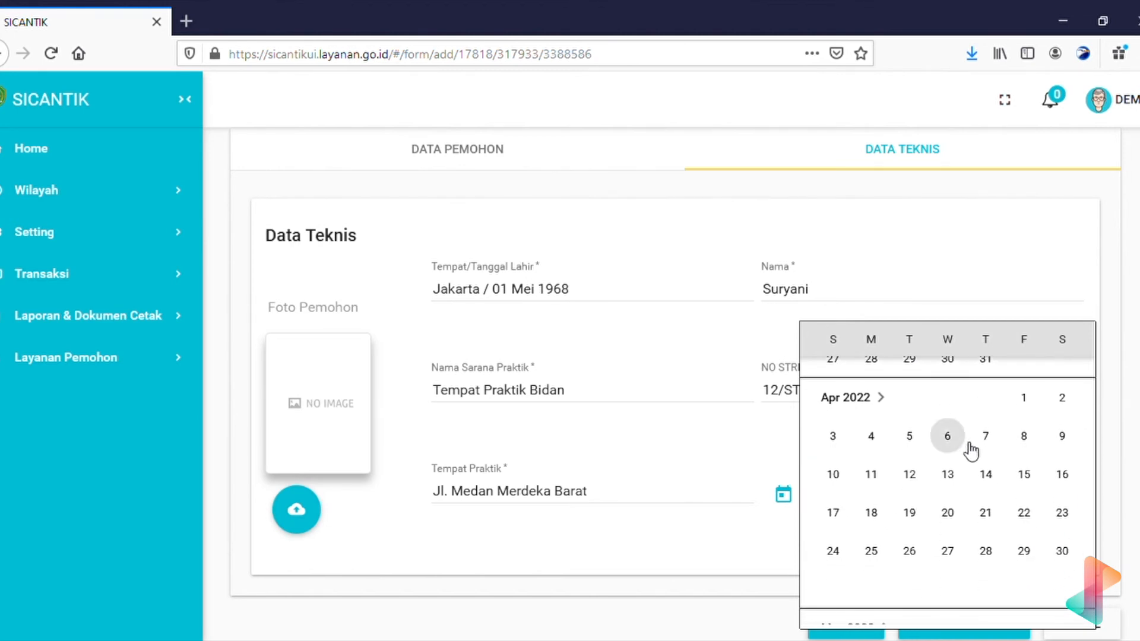
left_click(947, 437)
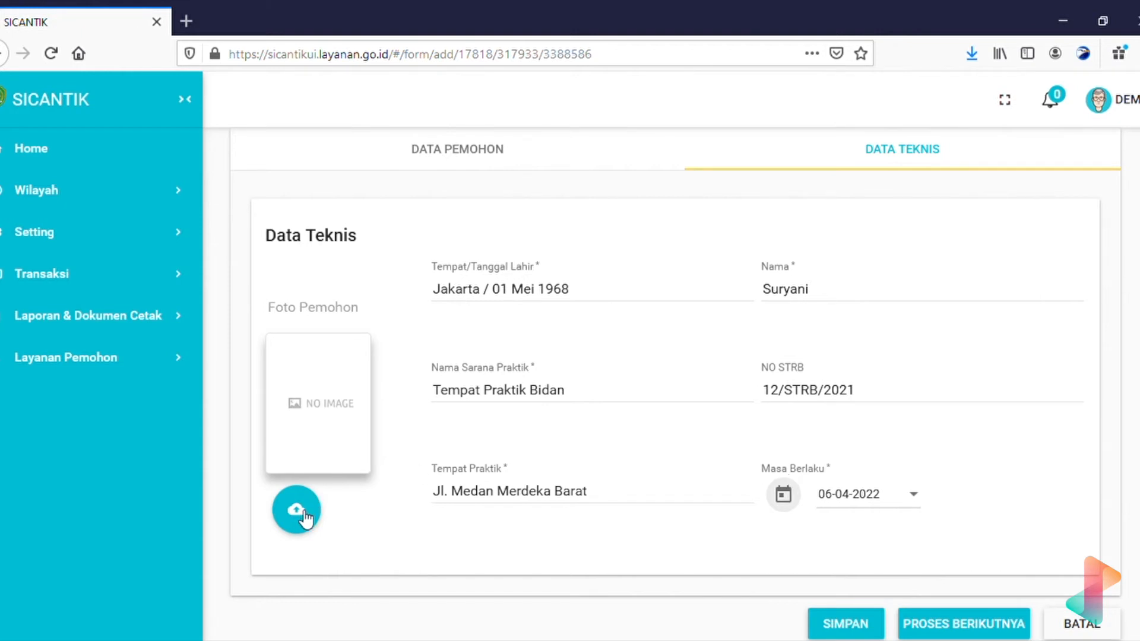
left_click(289, 528)
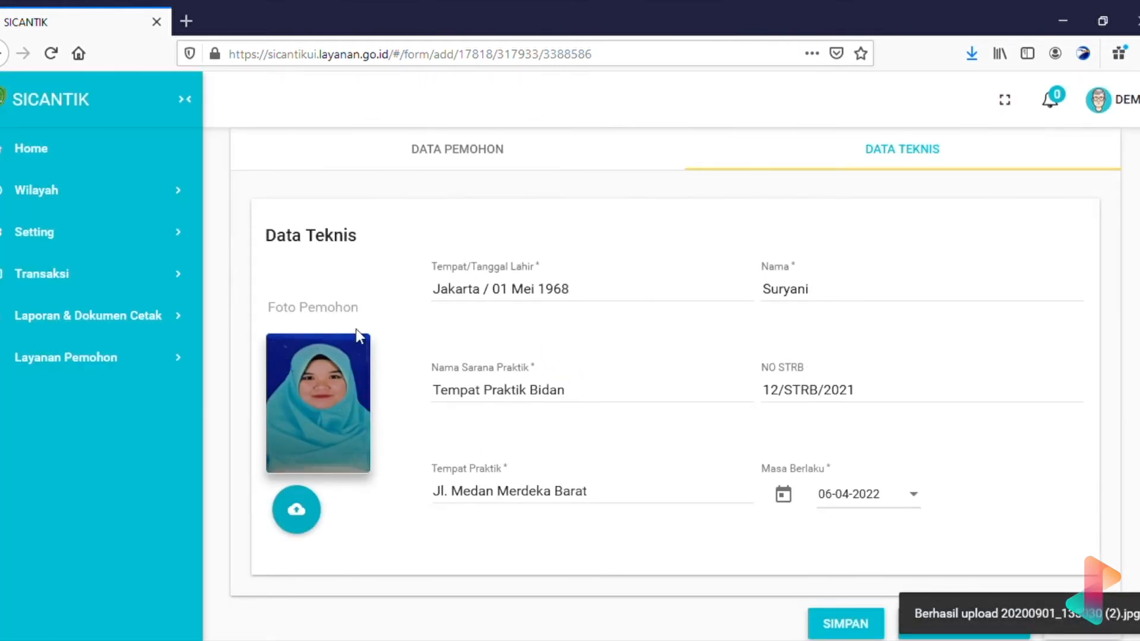
Review the DATA PEMOHON and DATA TEKNIS tabs, then save the entry with PROSES BERIKUTNYA.
scroll(358, 336, "down", 2)
scroll(356, 334, "up", 4)
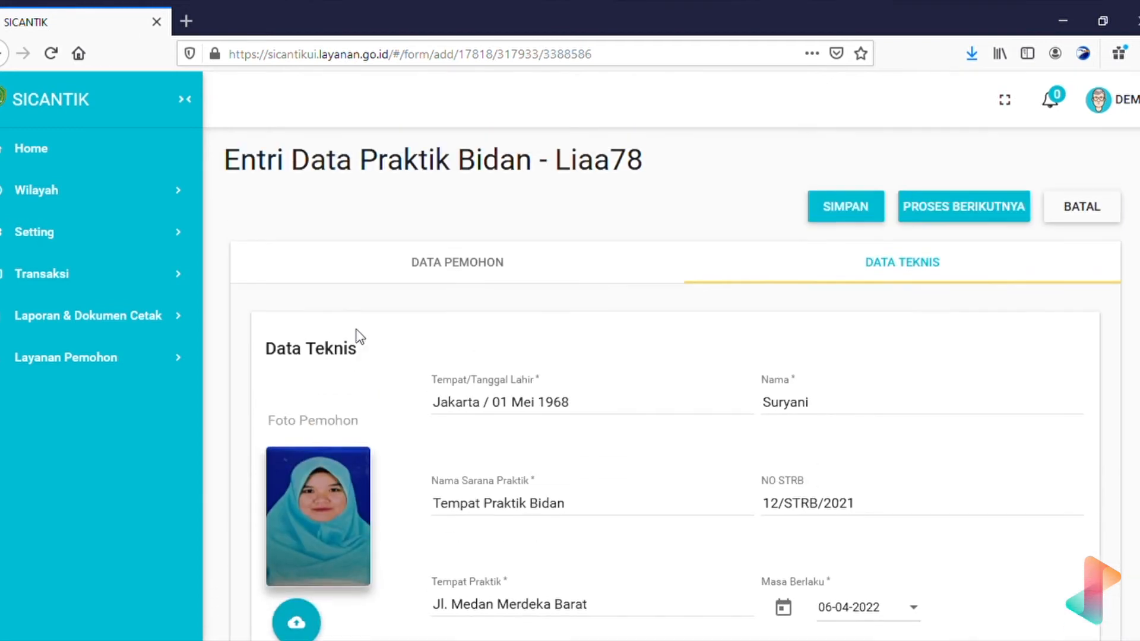
left_click(474, 296)
left_click(841, 287)
scroll(733, 468, "down", 3)
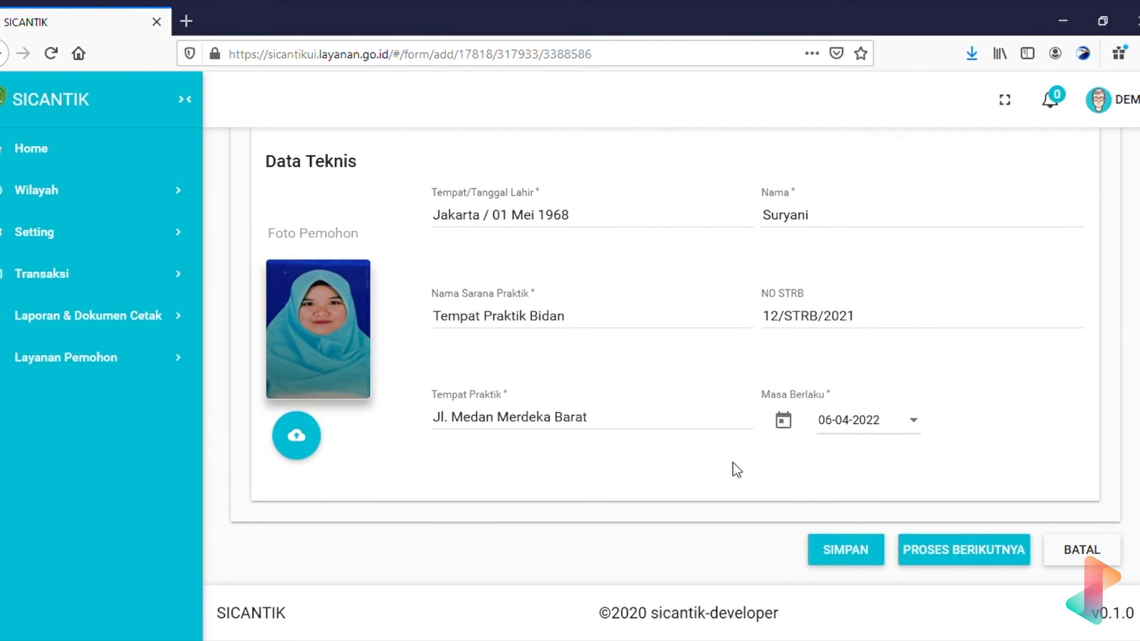
left_click(977, 548)
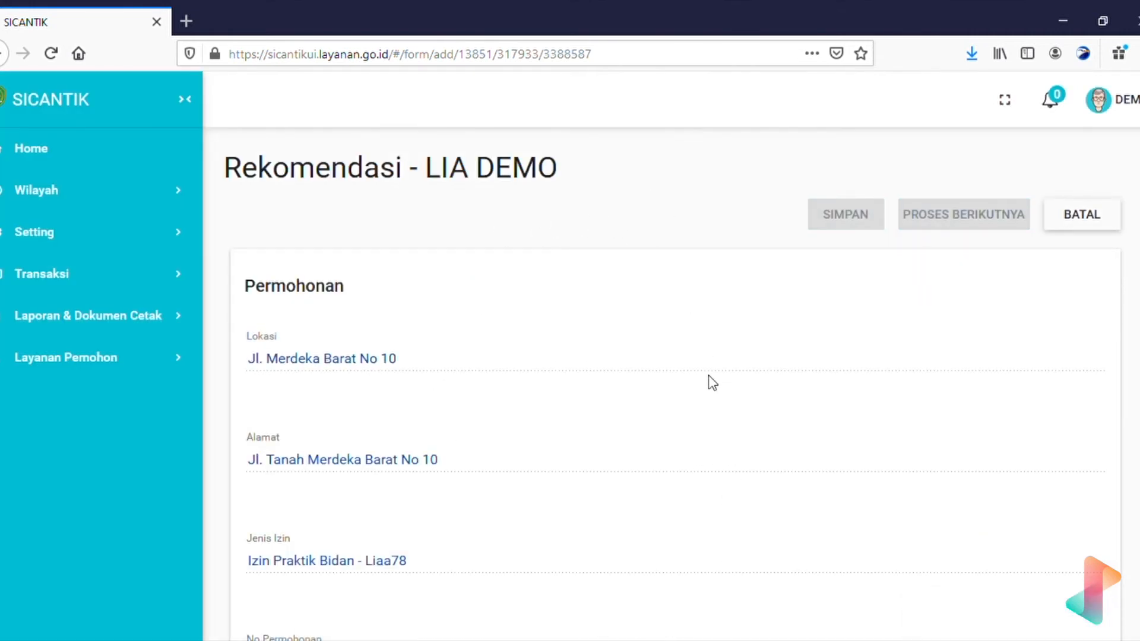
scroll(712, 383, "down", 10)
scroll(712, 383, "up", 10)
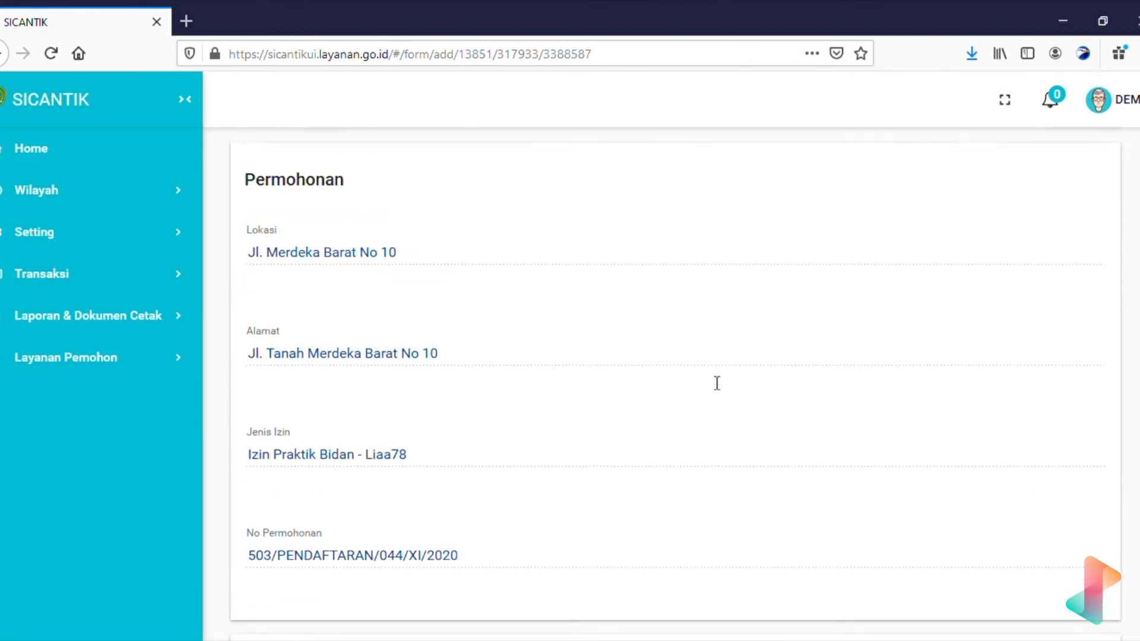
scroll(713, 383, "down", 3)
scroll(711, 382, "up", 4)
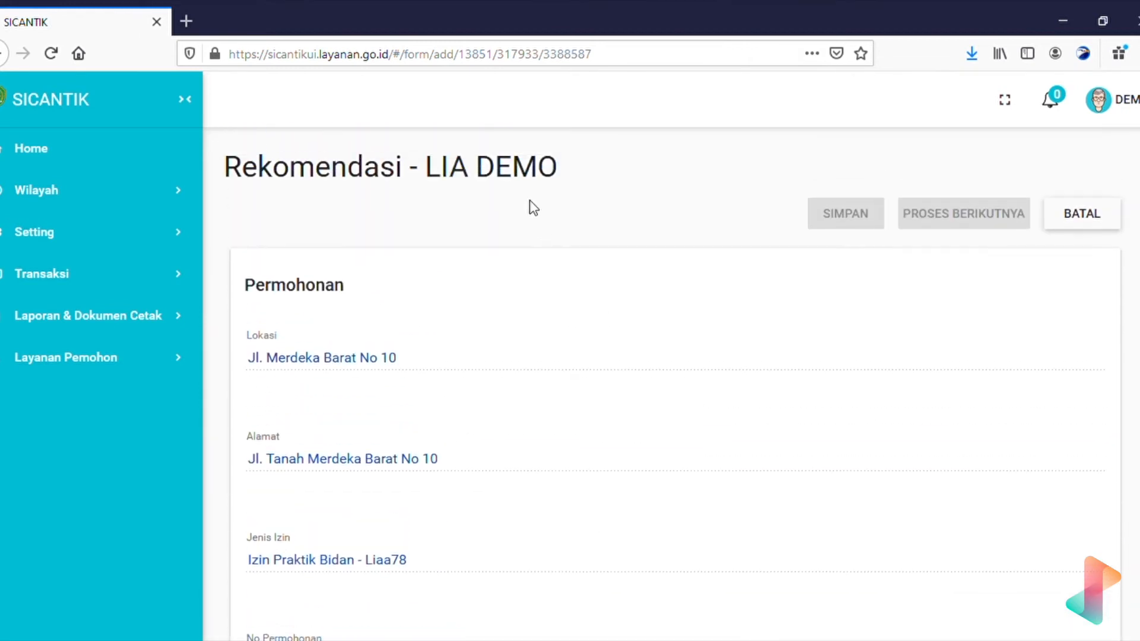
double_click(317, 184)
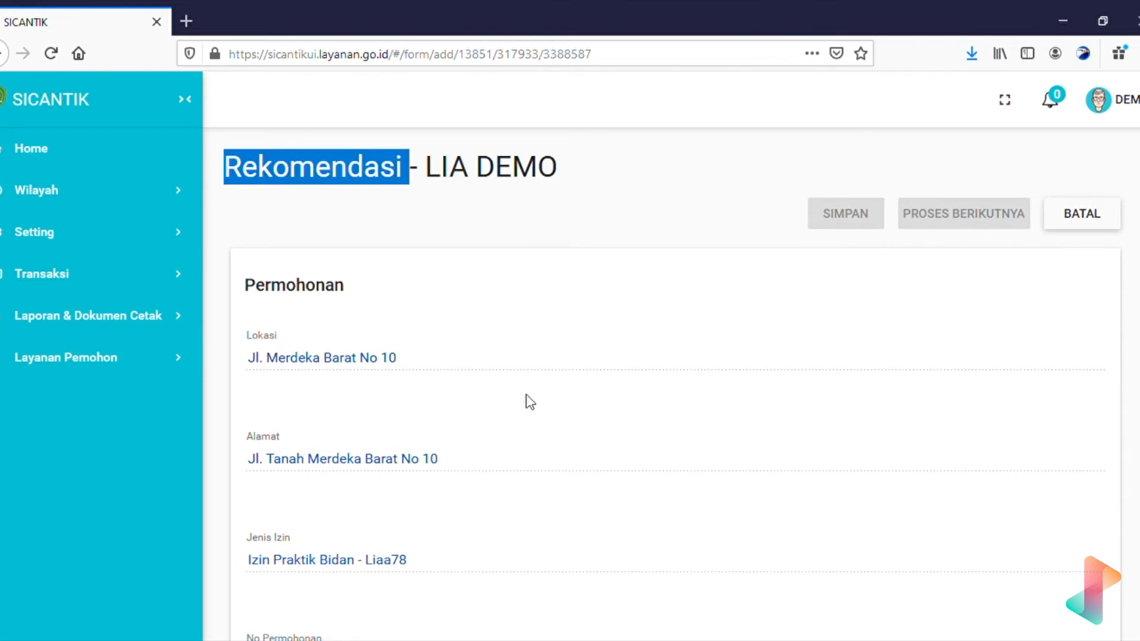
scroll(526, 395, "down", 2)
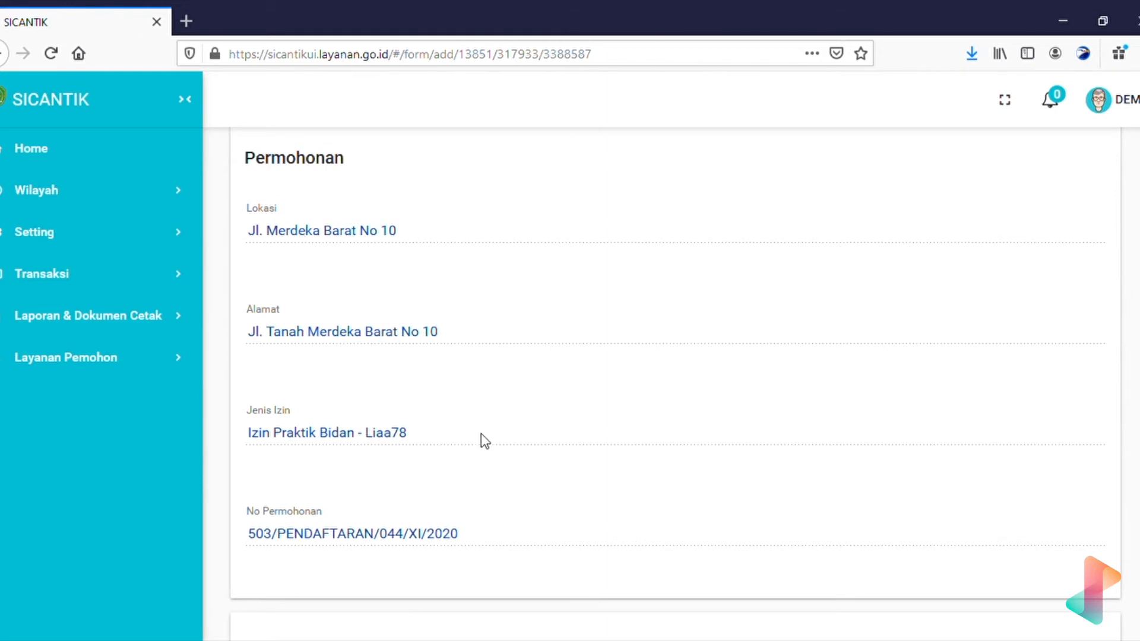
scroll(481, 438, "down", 6)
scroll(482, 440, "down", 2)
scroll(481, 440, "up", 3)
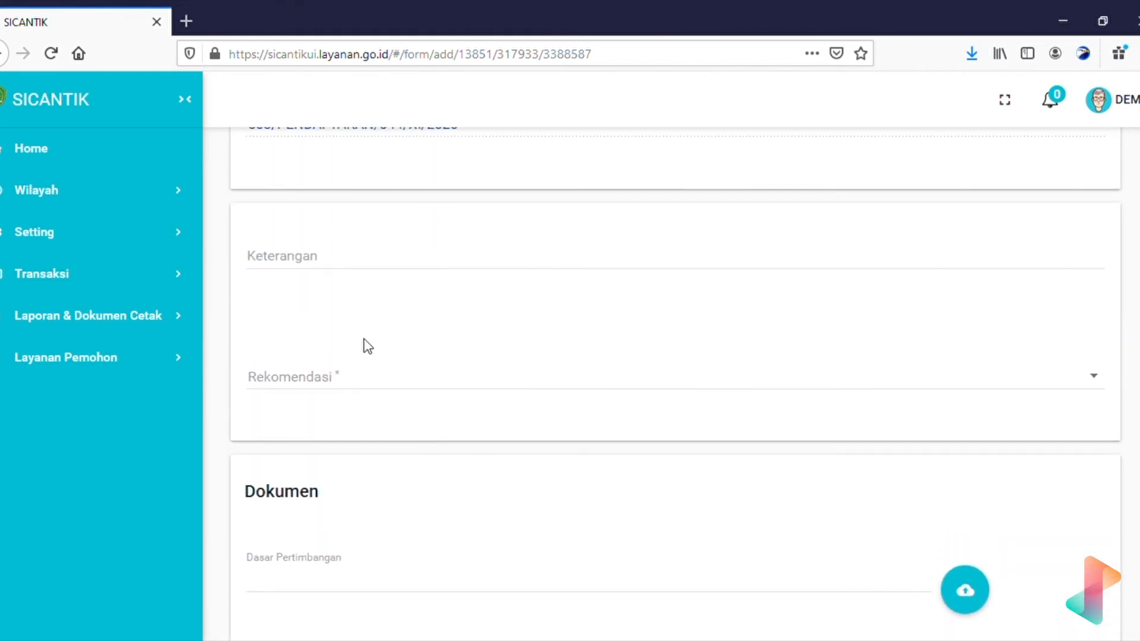
Set Rekomendasi to 'Rekomendasi' and write the Keterangan 'Izin Direkomendasikan'.
left_click(403, 388)
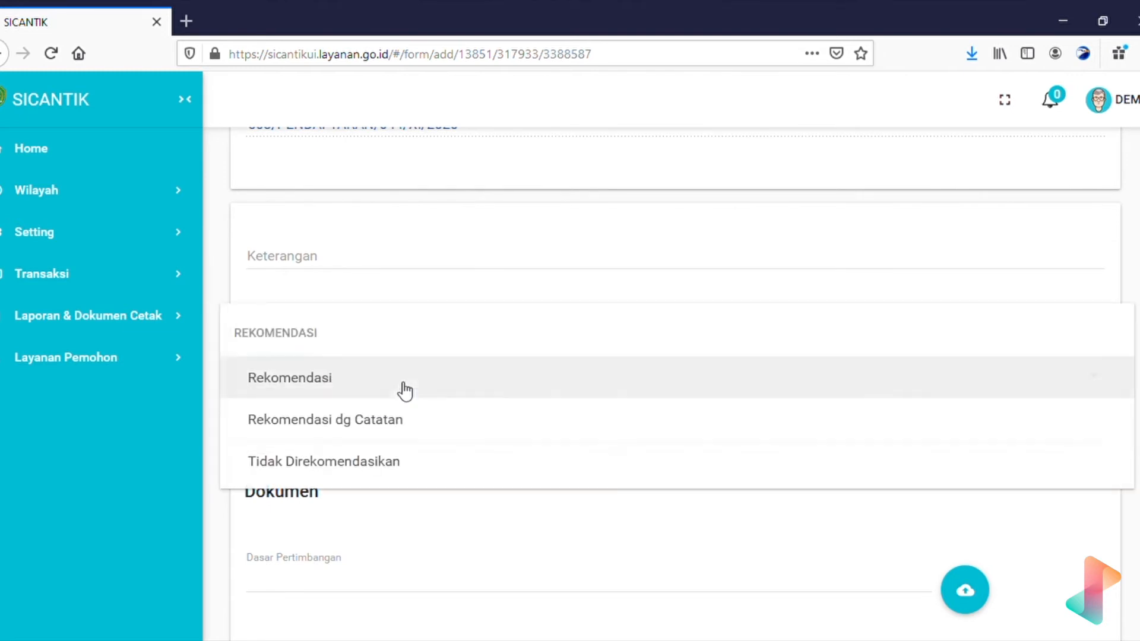
left_click(391, 393)
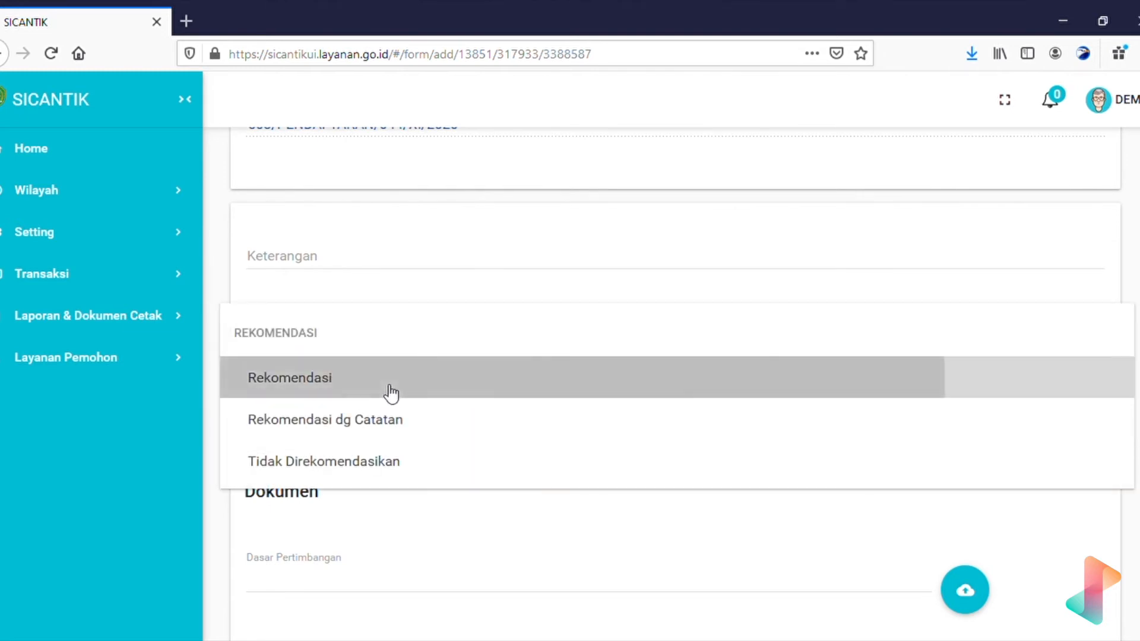
left_click(435, 261)
type("Izin di")
key("BackSpace")
key("BackSpace")
type("DIire")
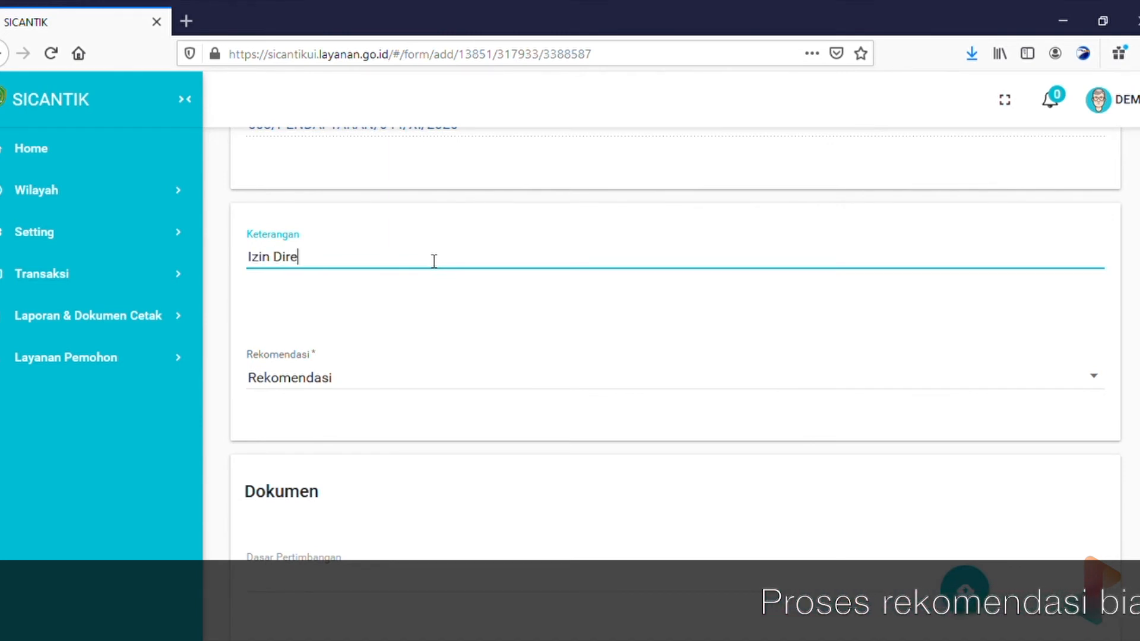
type("komendasikan")
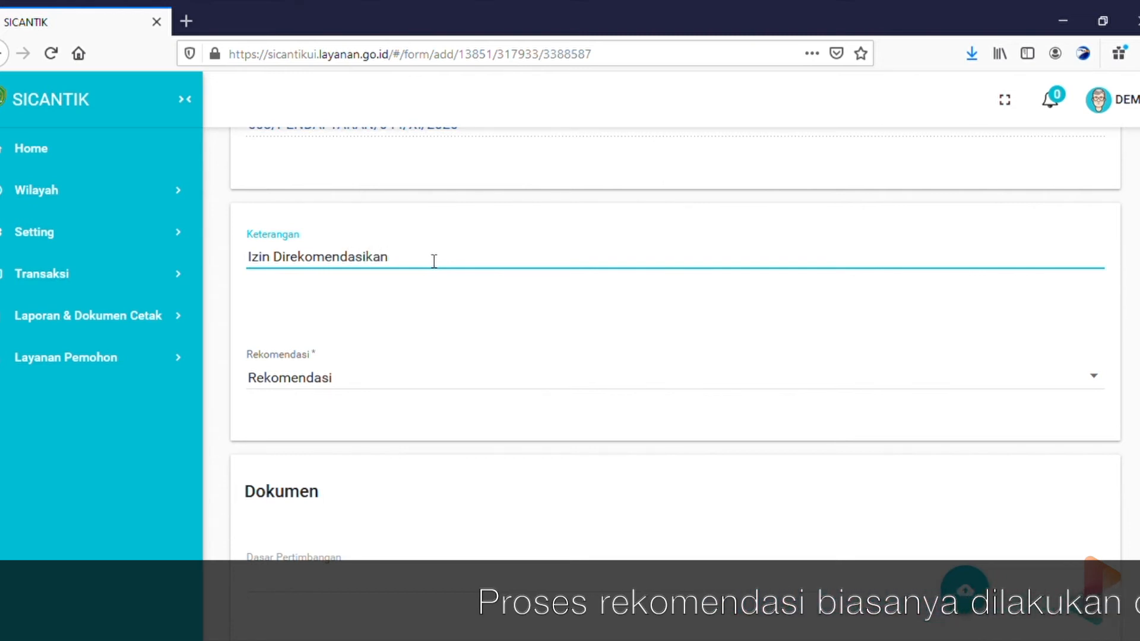
scroll(433, 259, "down", 4)
scroll(428, 260, "up", 3)
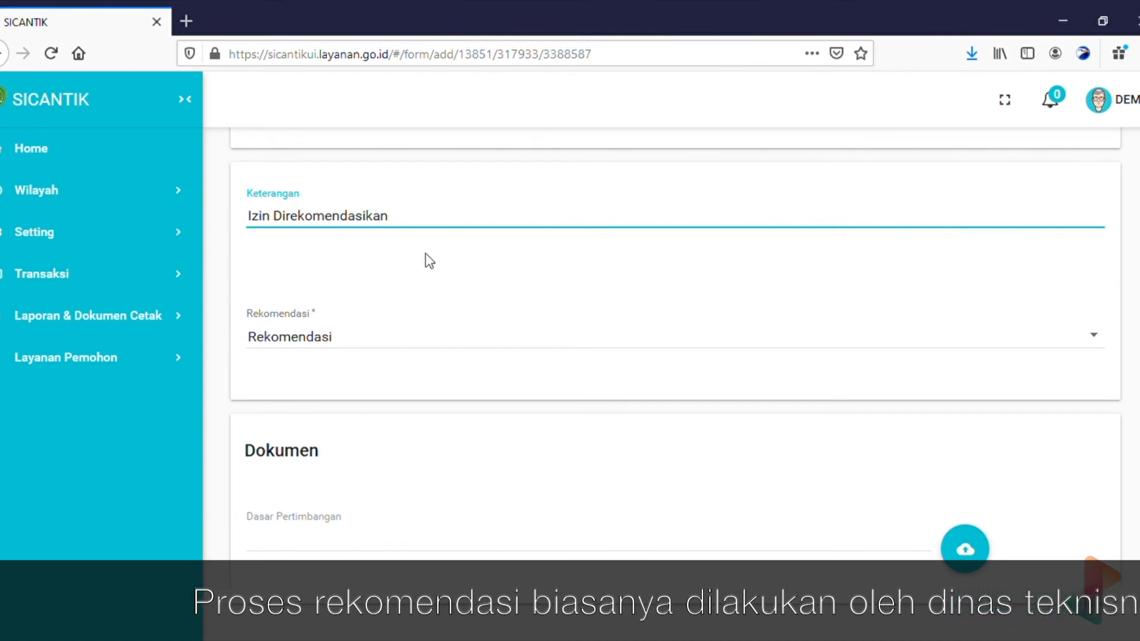
scroll(426, 247, "down", 1)
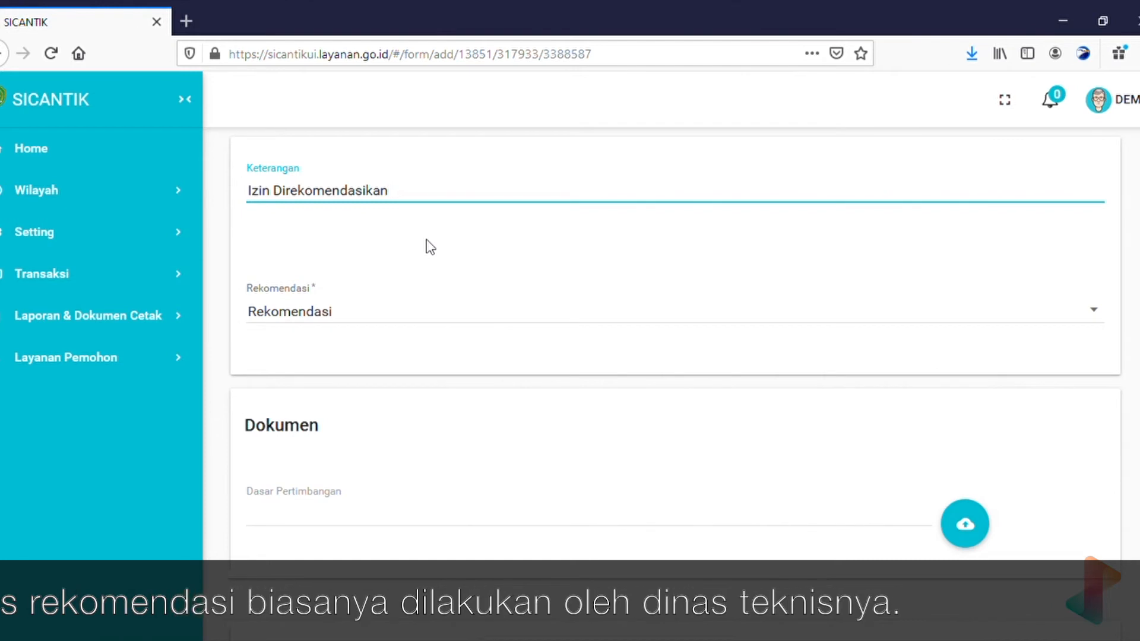
scroll(427, 240, "up", 3)
scroll(426, 240, "up", 2)
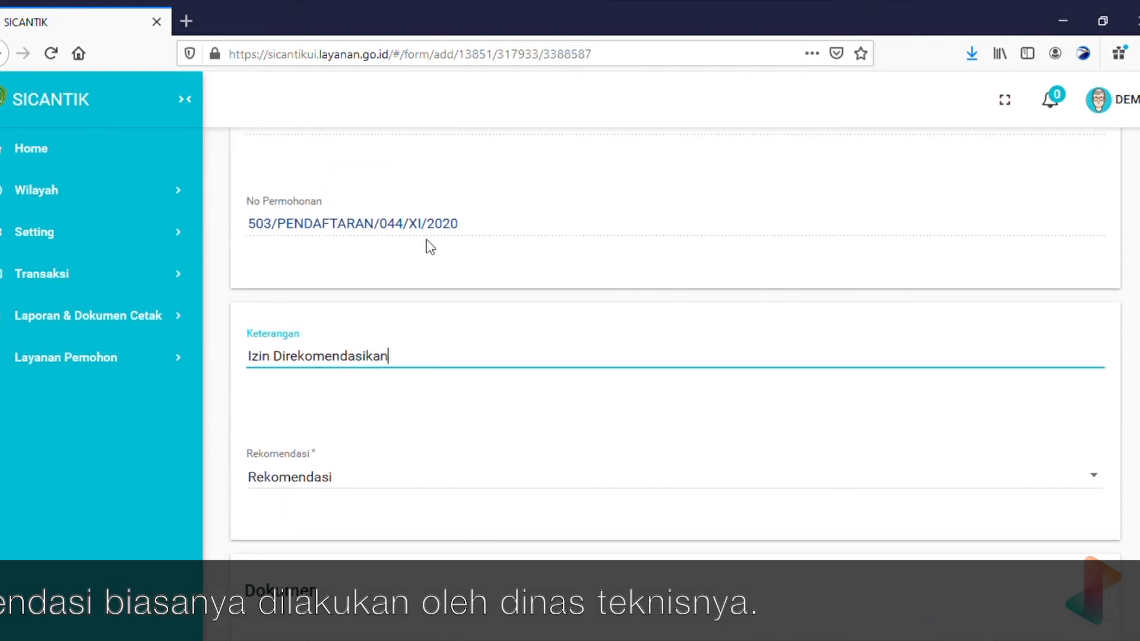
left_click(426, 240)
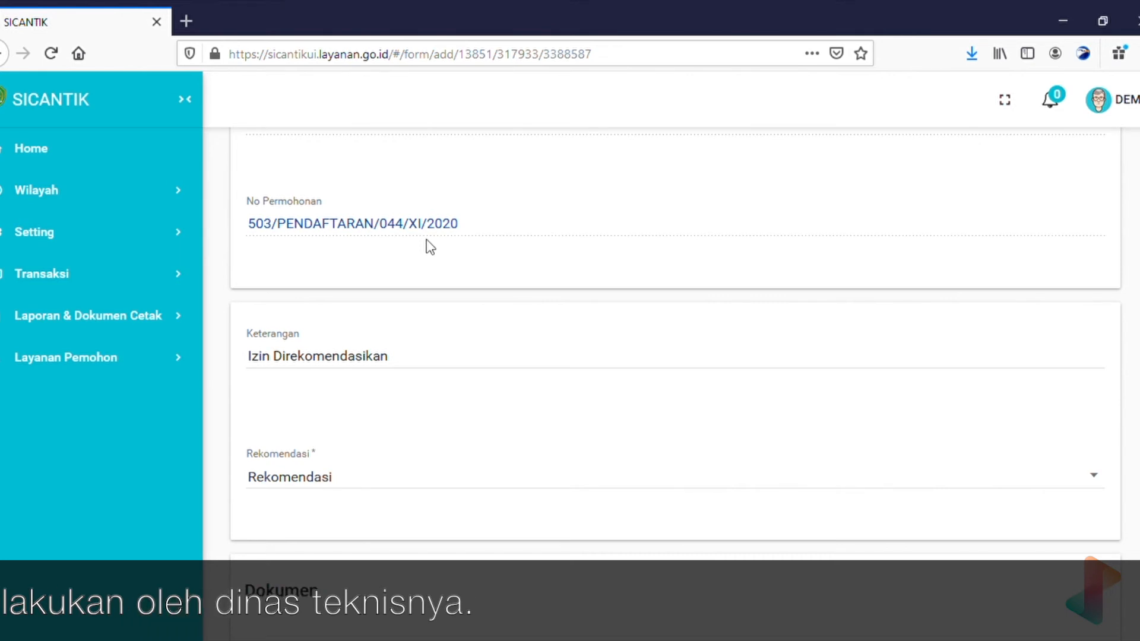
scroll(426, 240, "up", 10)
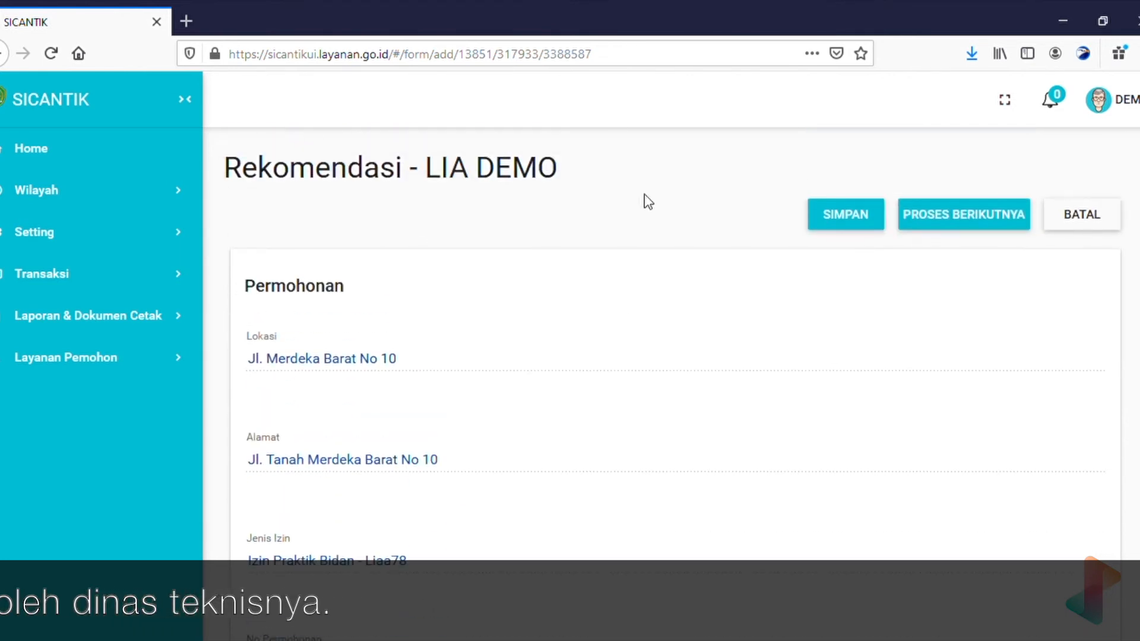
Save the Rekomendasi - LIA DEMO form with PROSES BERIKUTNYA at the bottom.
scroll(562, 473, "down", 10)
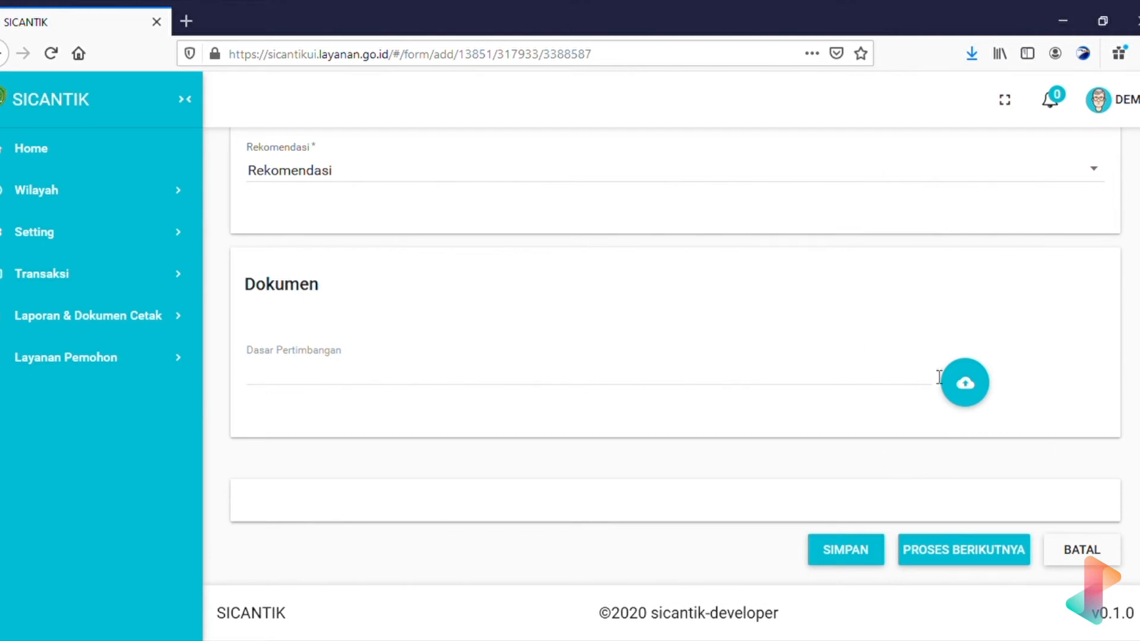
scroll(936, 364, "up", 5)
scroll(941, 364, "up", 7)
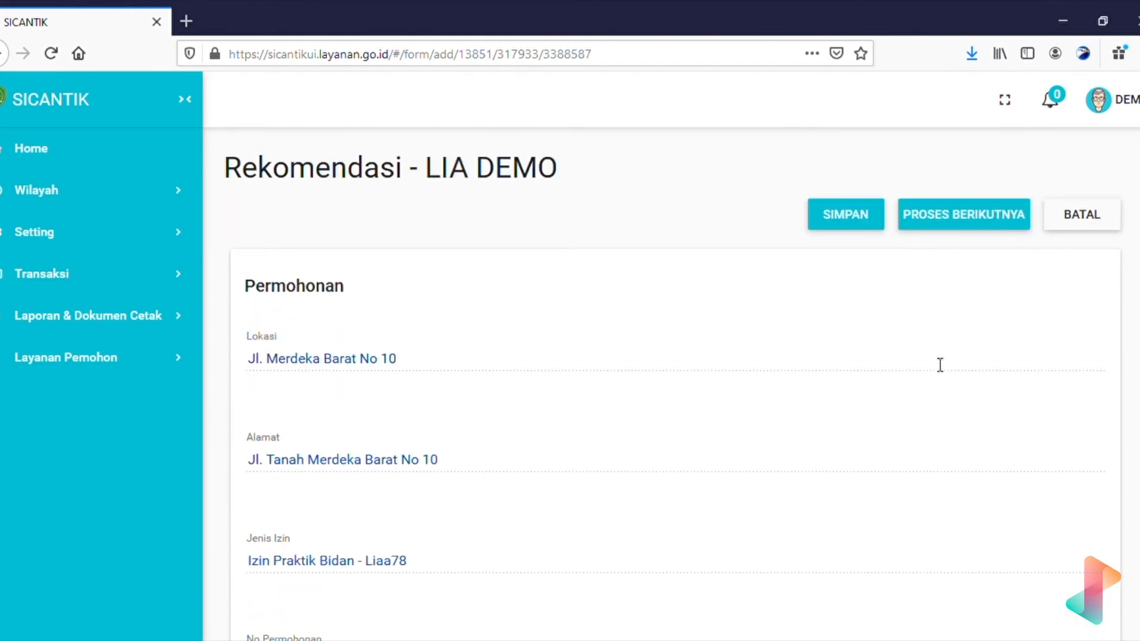
scroll(934, 362, "down", 10)
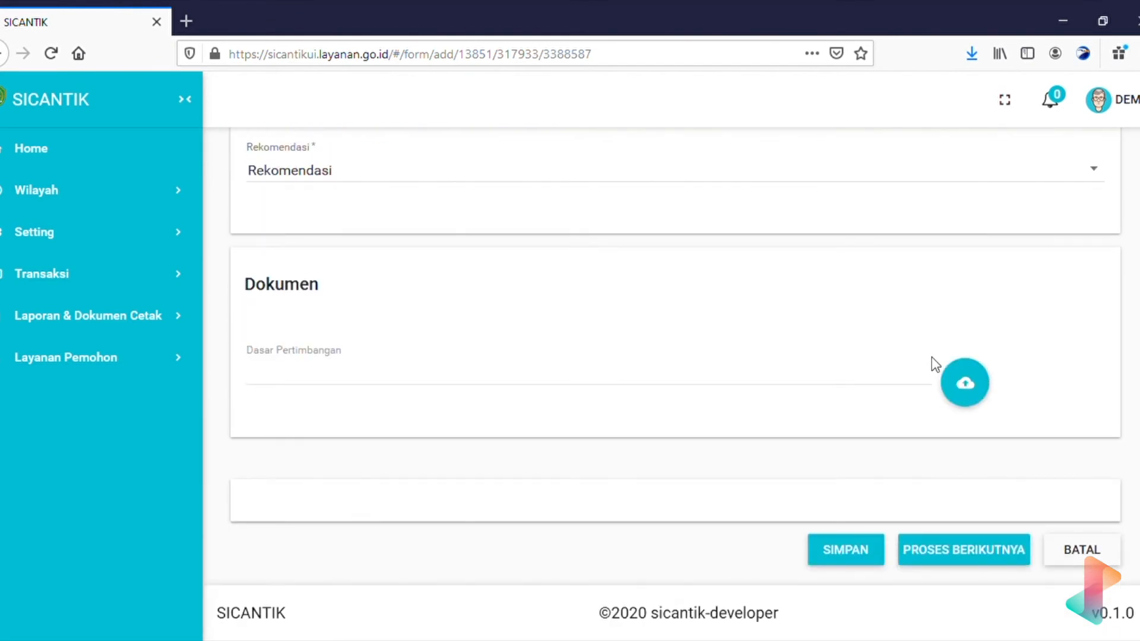
scroll(806, 412, "up", 5)
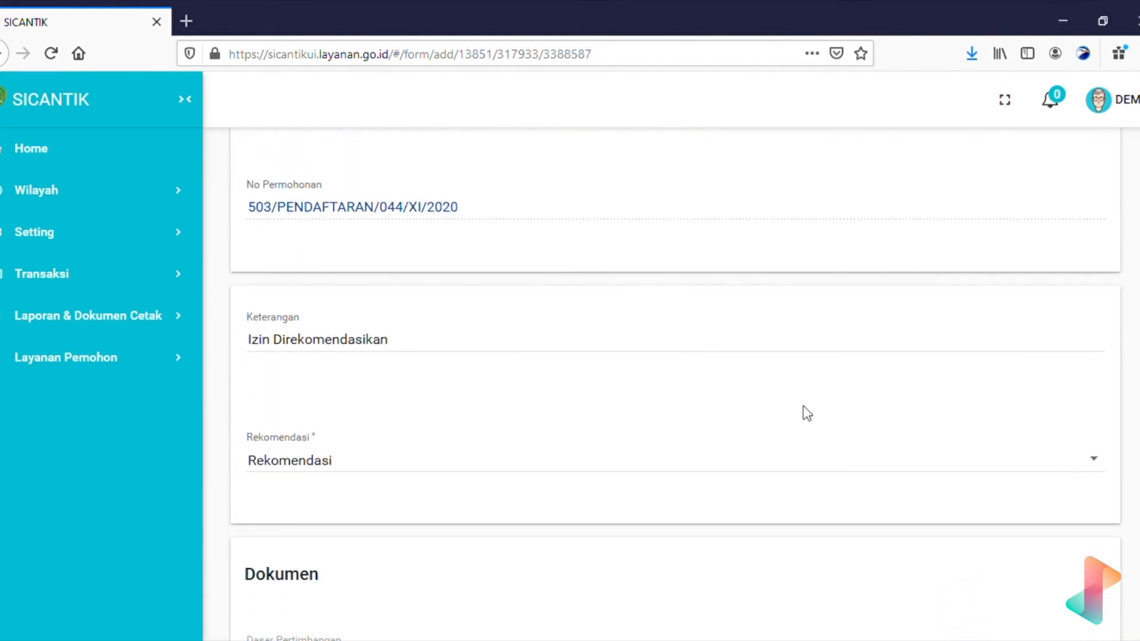
scroll(806, 413, "up", 7)
scroll(807, 413, "down", 10)
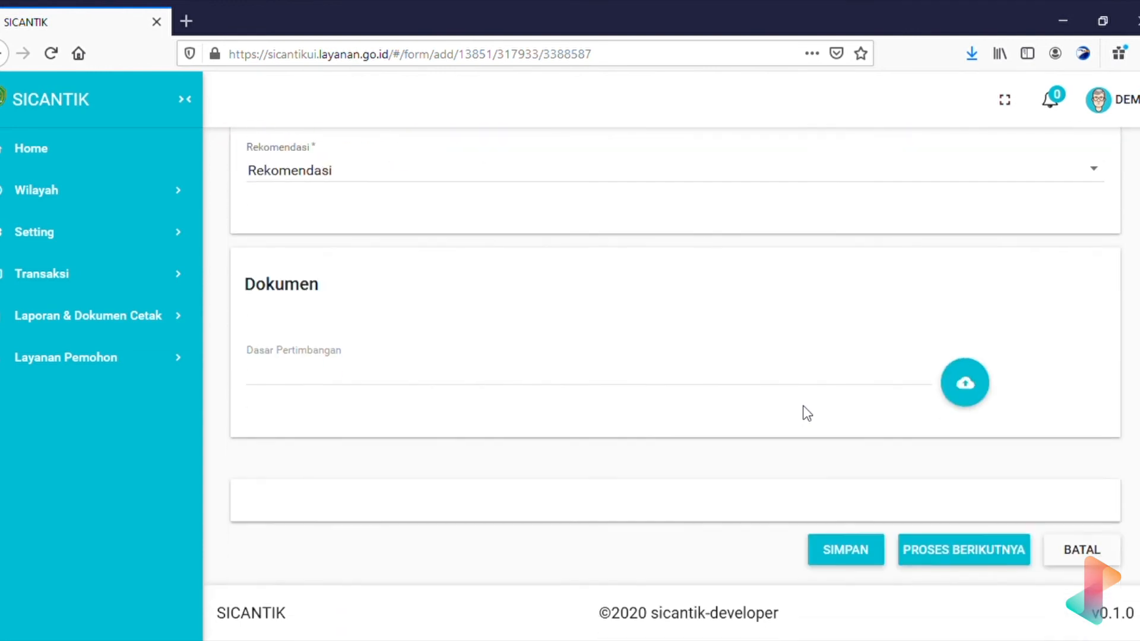
left_click(978, 559)
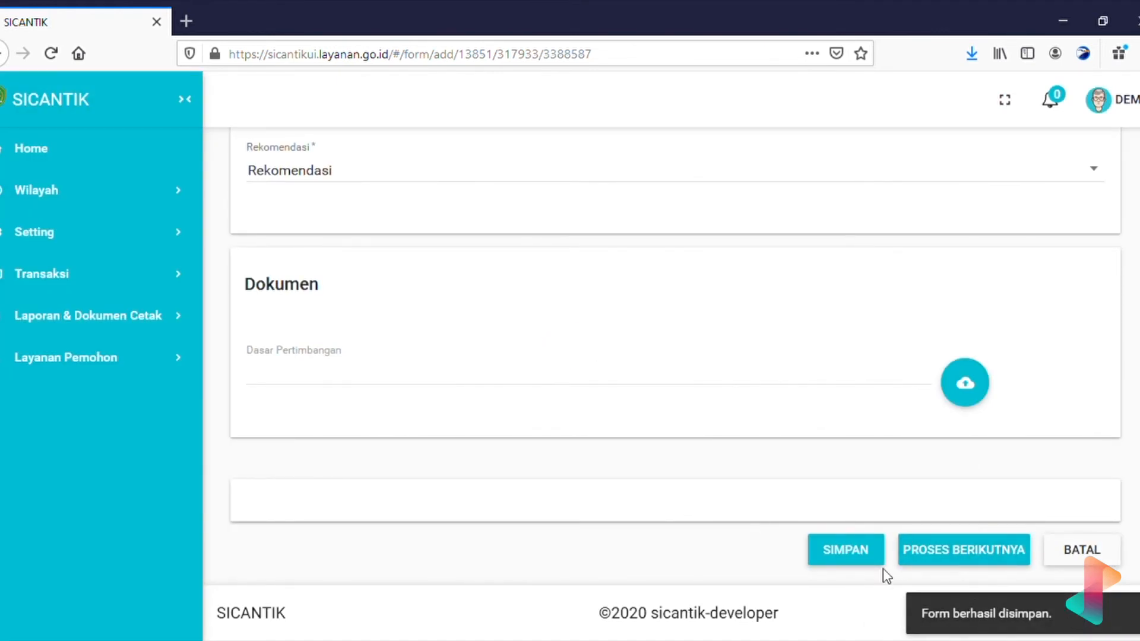
scroll(762, 340, "up", 10)
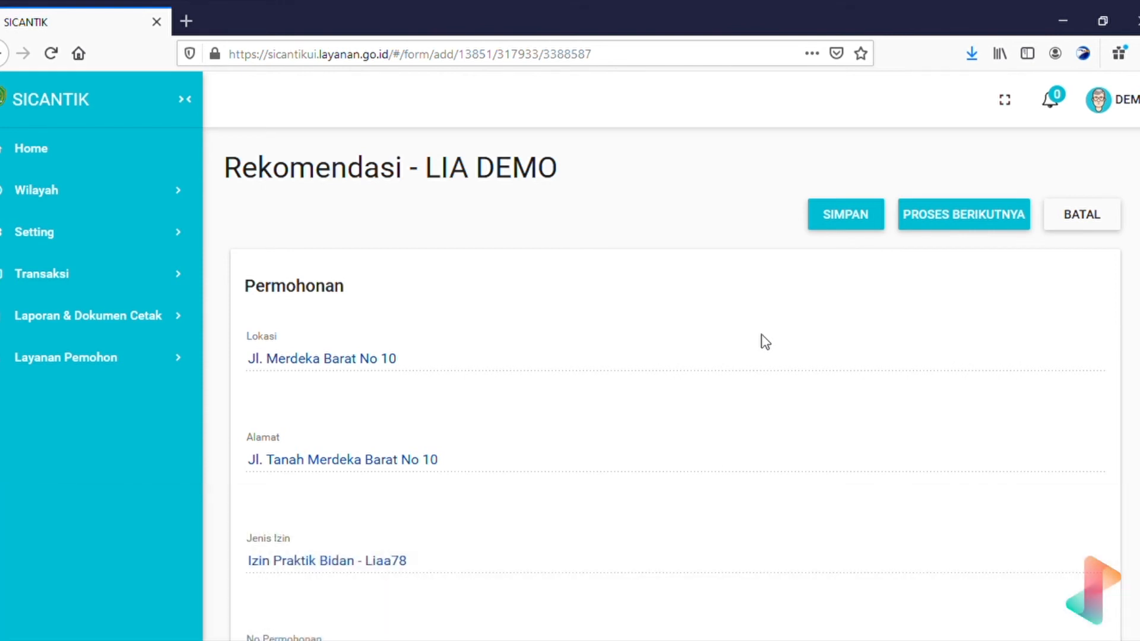
From Proses Permohonan, carry out the midwife permit's 6. Cetak Rekomendasi step.
left_click(82, 292)
scroll(101, 476, "down", 3)
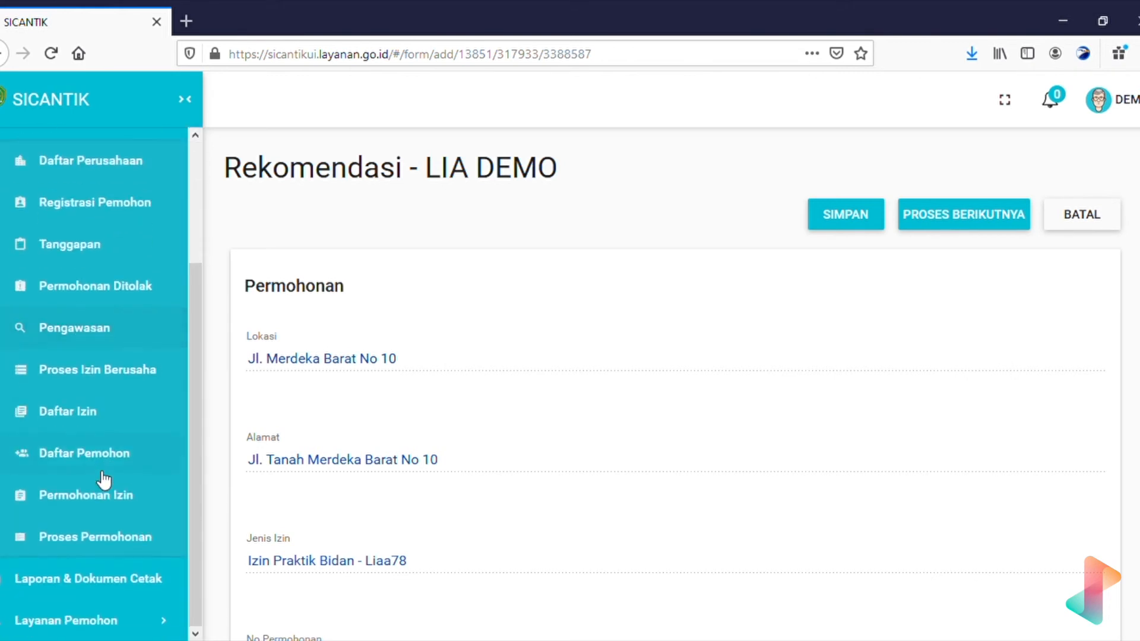
left_click(48, 545)
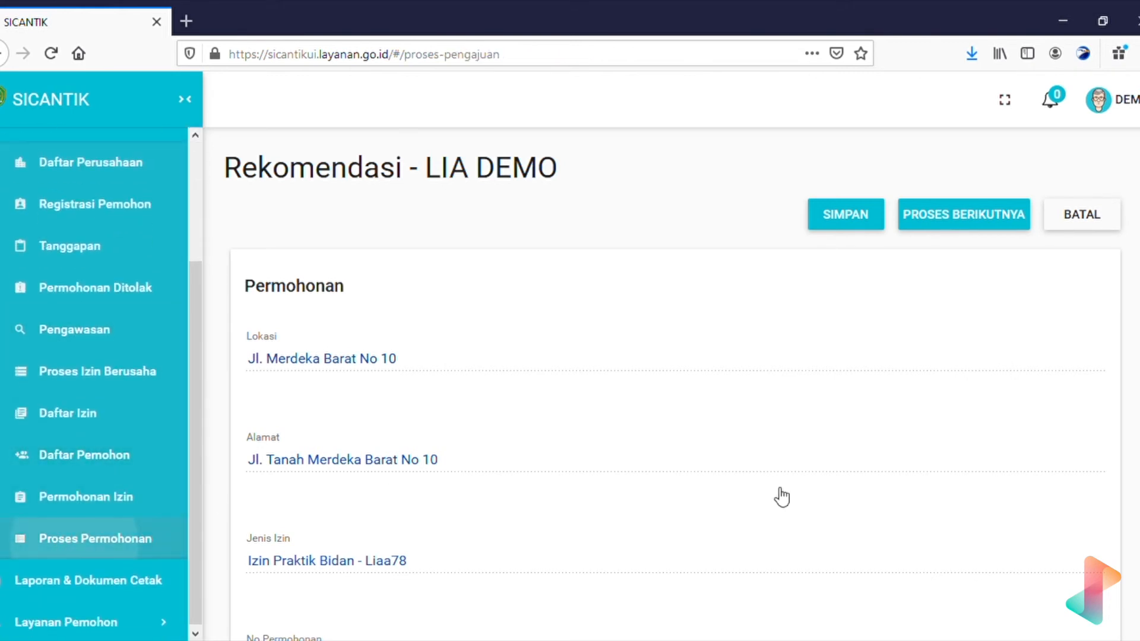
scroll(786, 479, "right", 5)
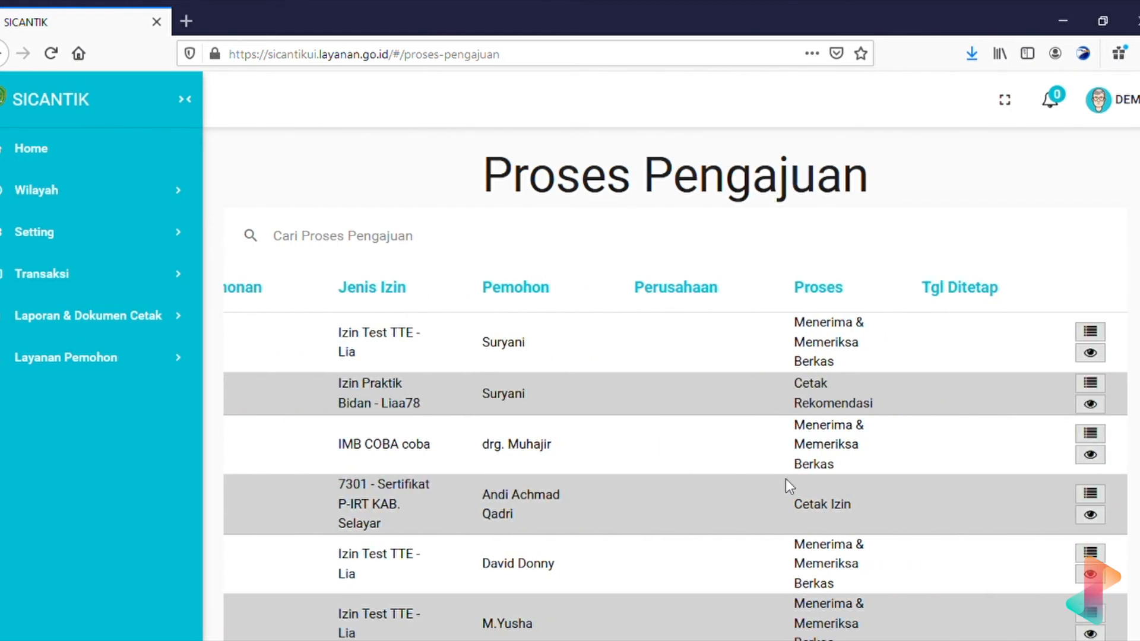
left_click_drag(883, 408, 830, 396)
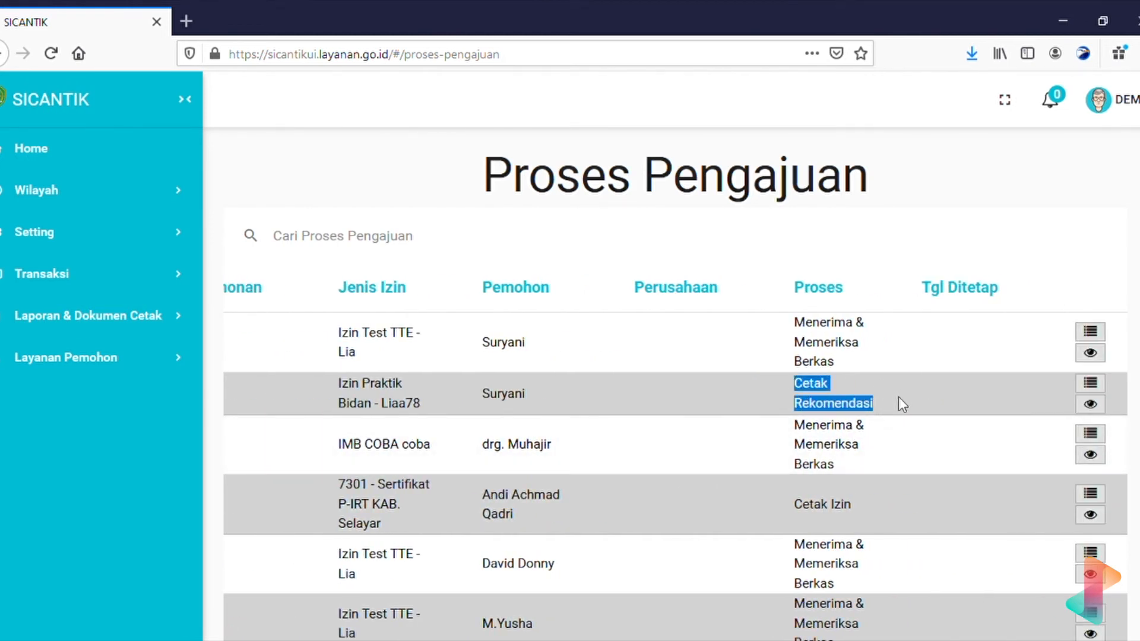
left_click(1091, 383)
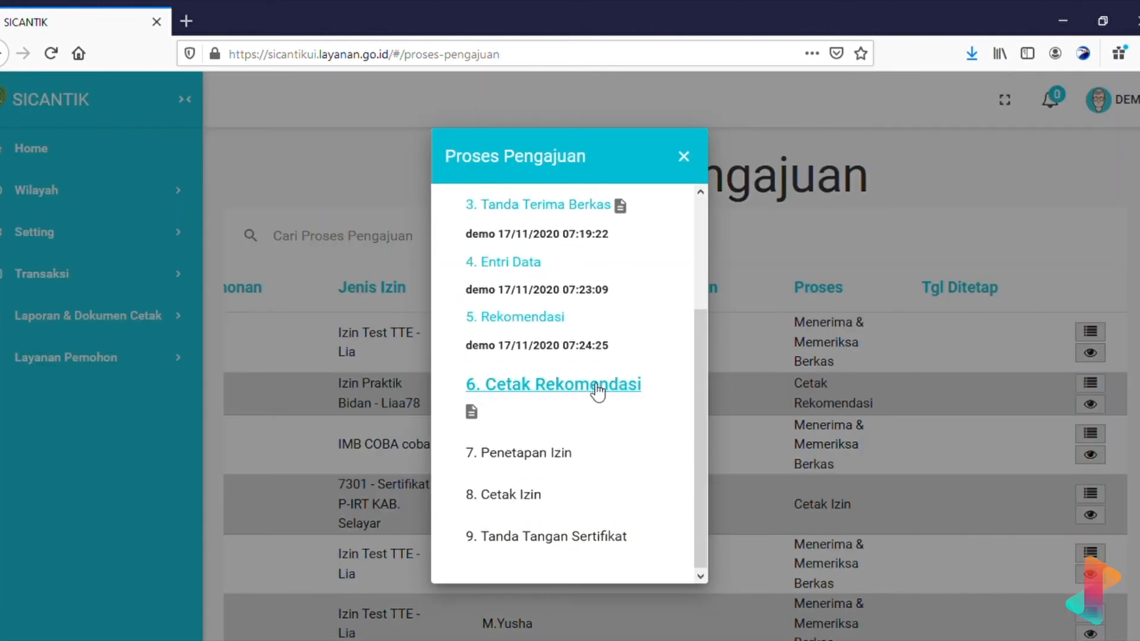
left_click(572, 386)
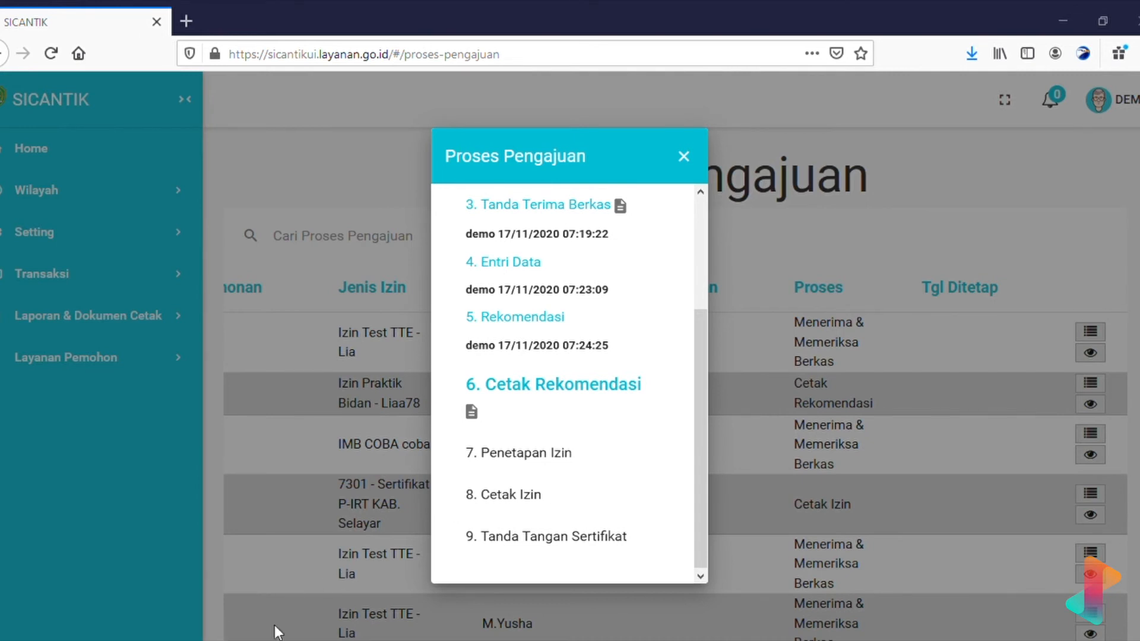
left_click(865, 432)
Reopen the permit's workflow steps and start 7. Penetapan Izin.
left_click(1099, 386)
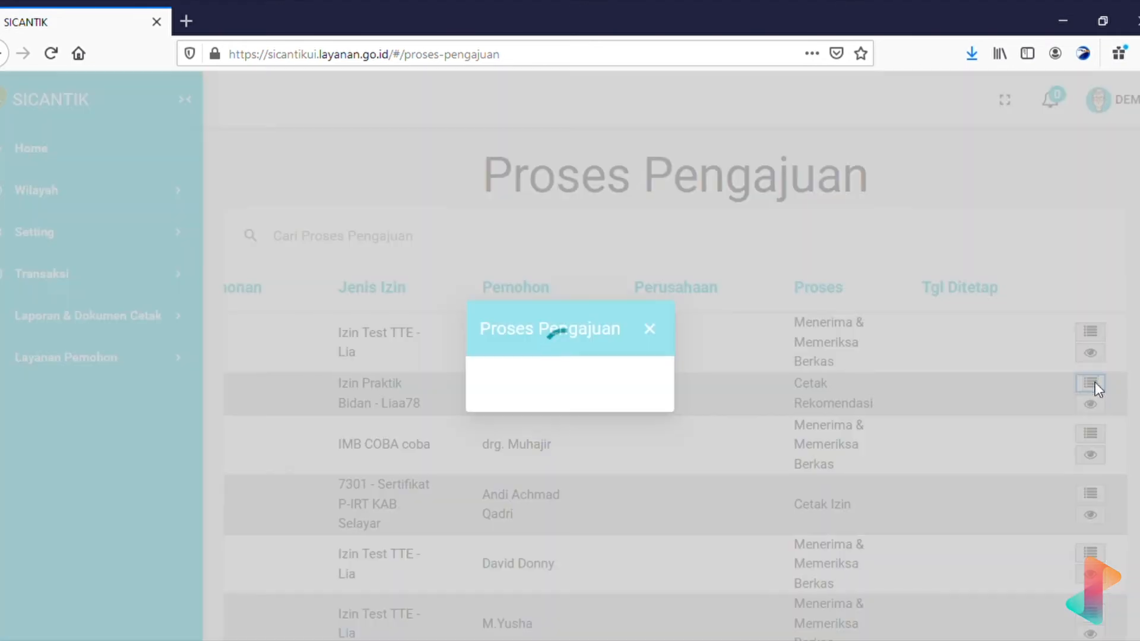
scroll(573, 472, "down", 3)
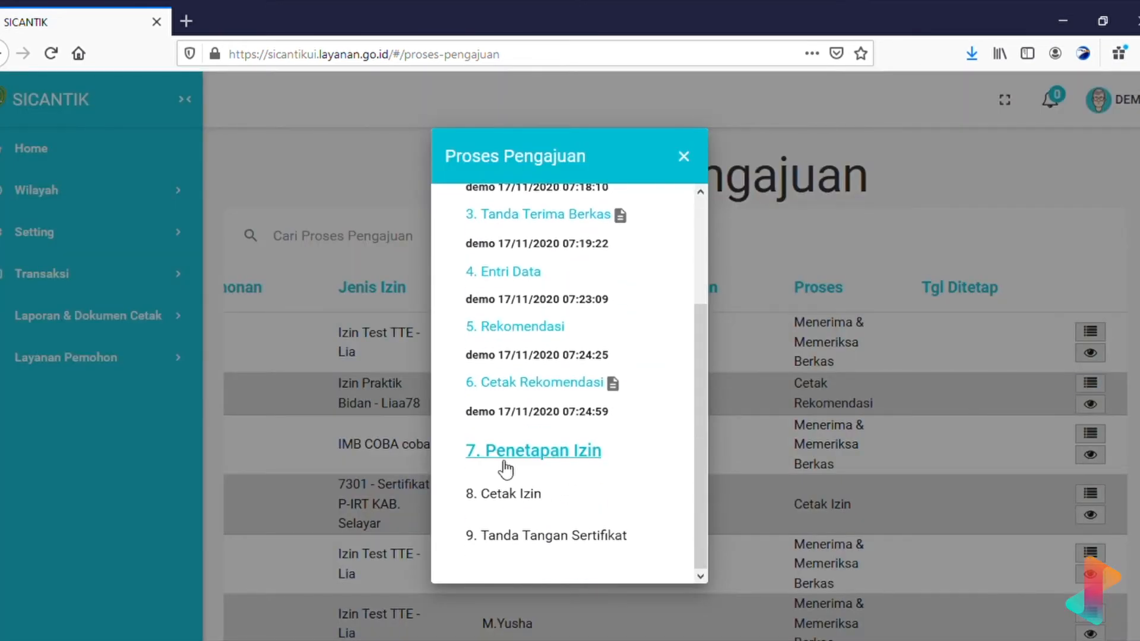
left_click(532, 454)
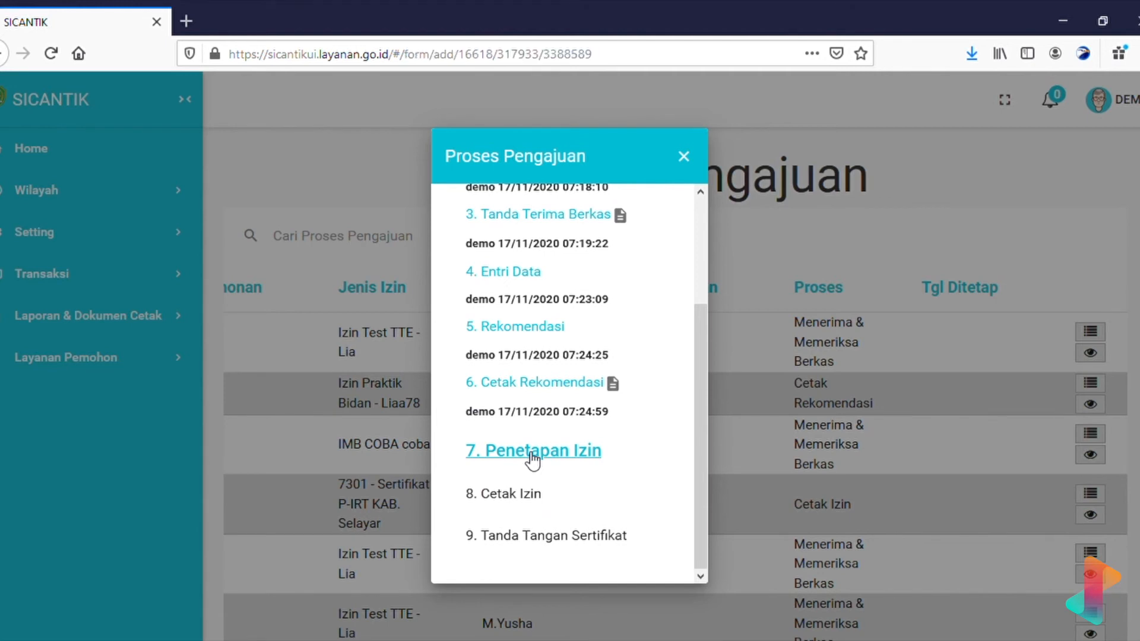
Set the Penetapan decision for the midwife practice permit to Ditetapkan.
scroll(528, 459, "down", 5)
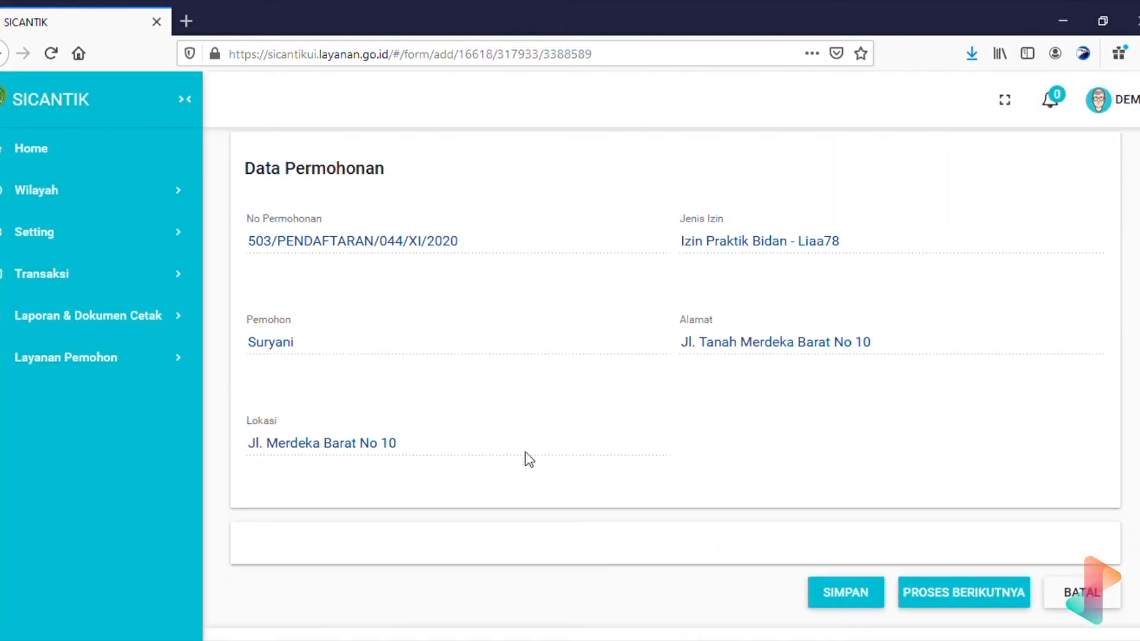
scroll(529, 459, "up", 2)
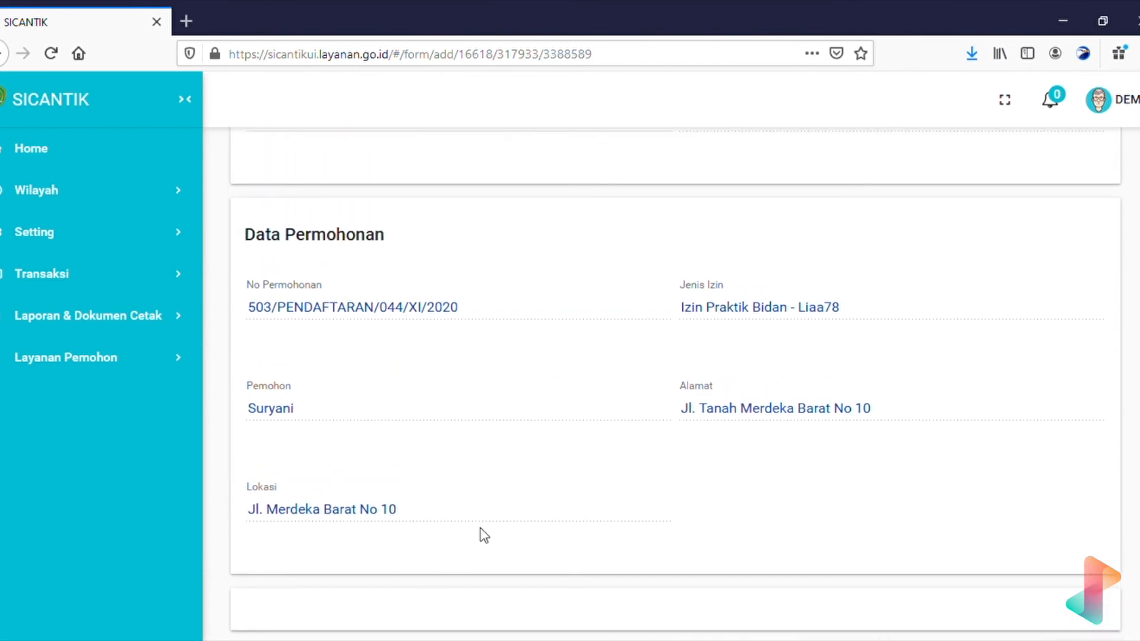
scroll(354, 375, "up", 4)
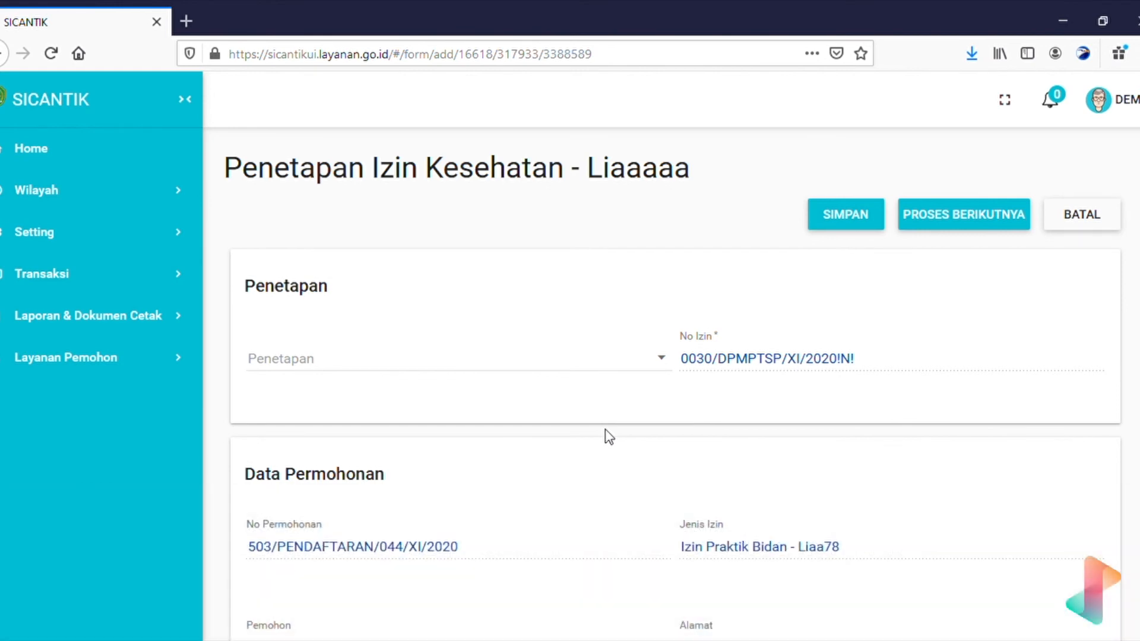
left_click(670, 367)
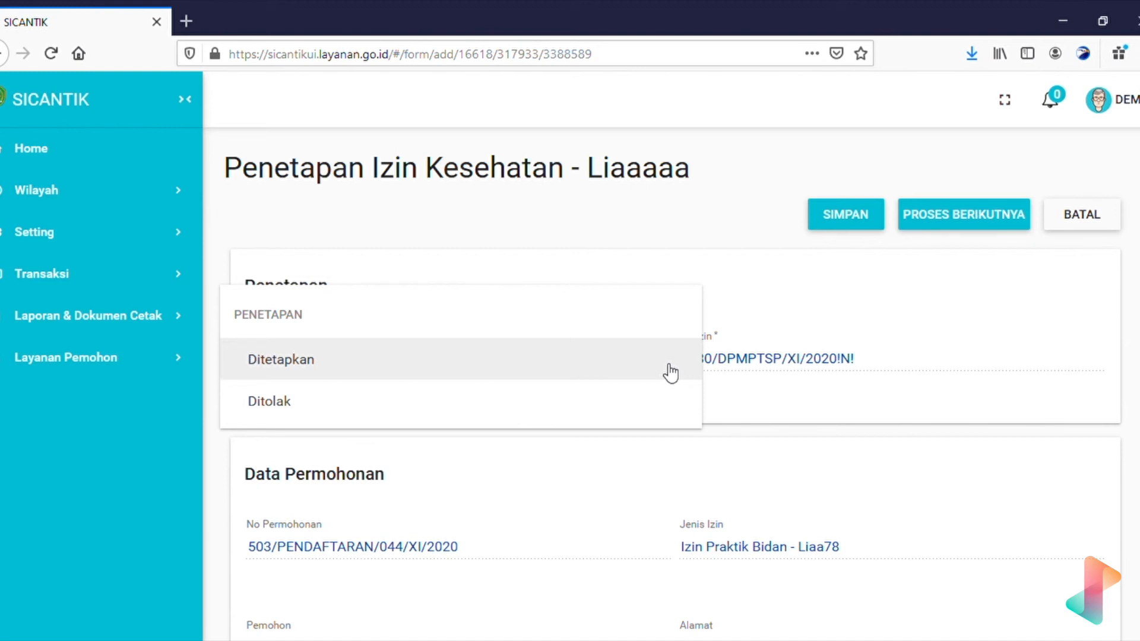
left_click(606, 461)
left_click(561, 369)
left_click(394, 376)
left_click(617, 402)
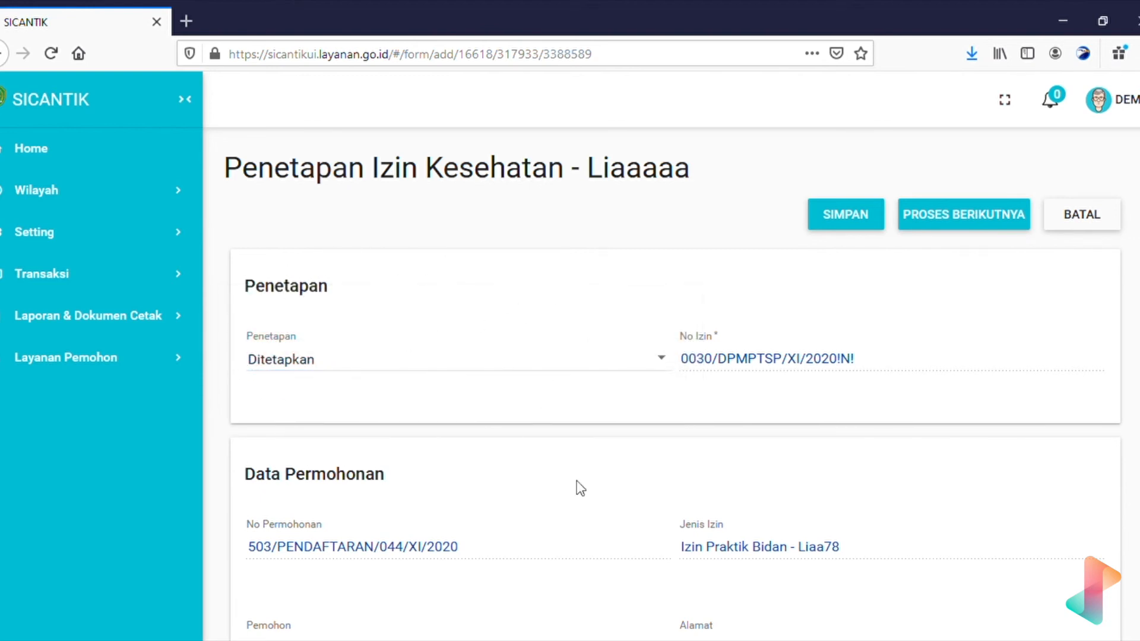
Submit the form with PROSES BERIKUTNYA so it is saved and advances.
scroll(566, 468, "down", 2)
scroll(564, 469, "down", 3)
scroll(562, 469, "up", 5)
left_click(978, 225)
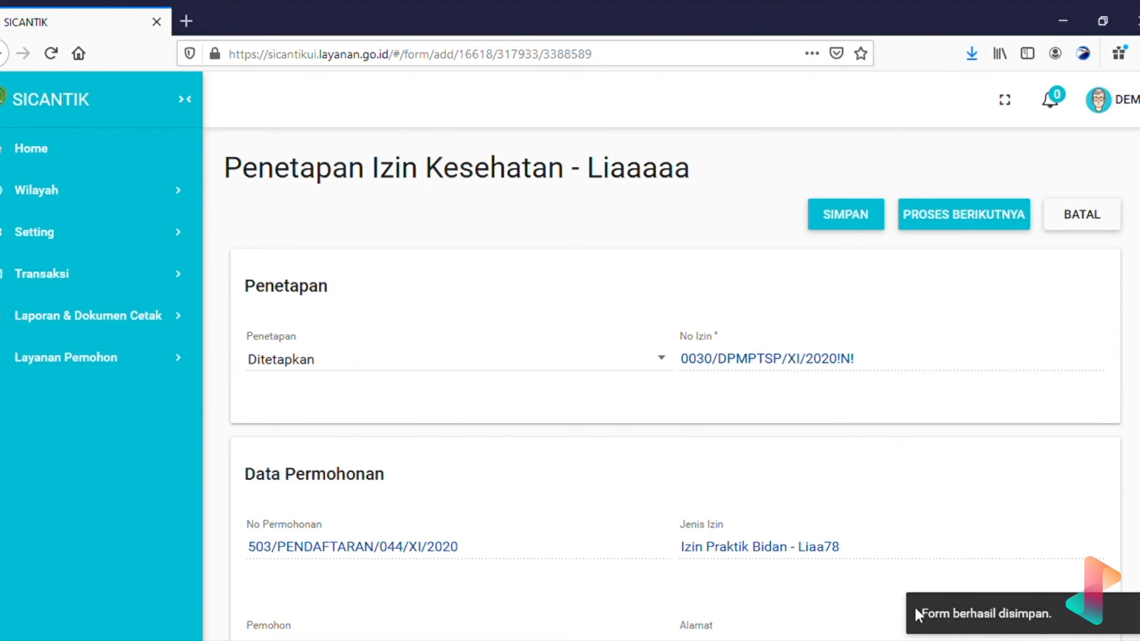
In Transaksi > Proses Permohonan, run the '8. Cetak Izin' step for the Izin Praktik Bidan application.
left_click(141, 279)
scroll(107, 514, "down", 3)
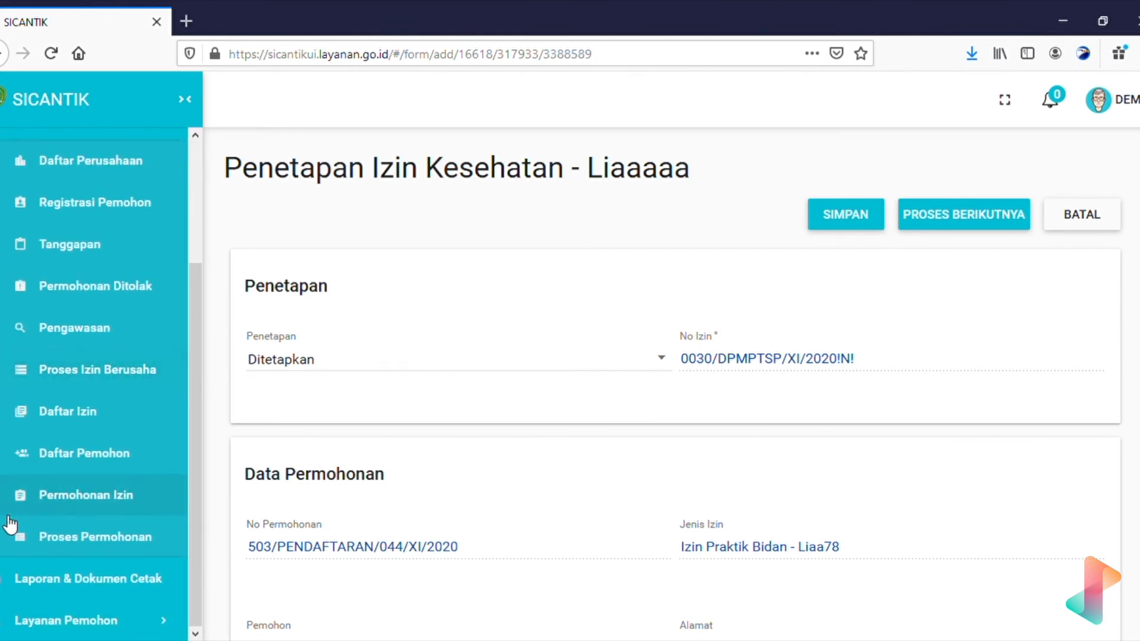
left_click(142, 547)
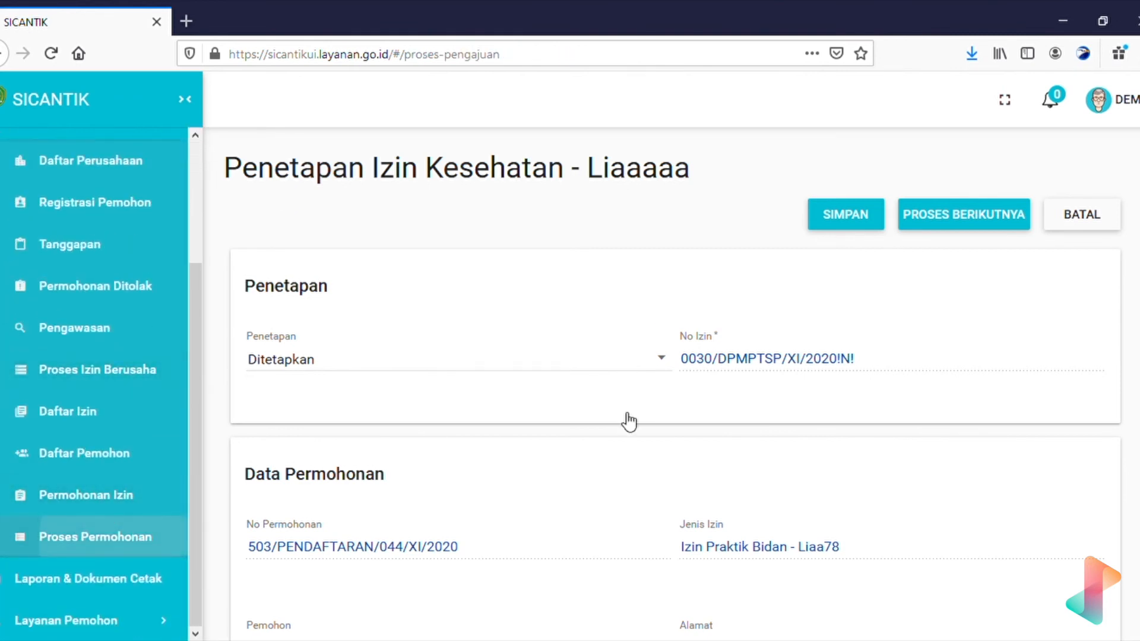
scroll(797, 415, "right", 5)
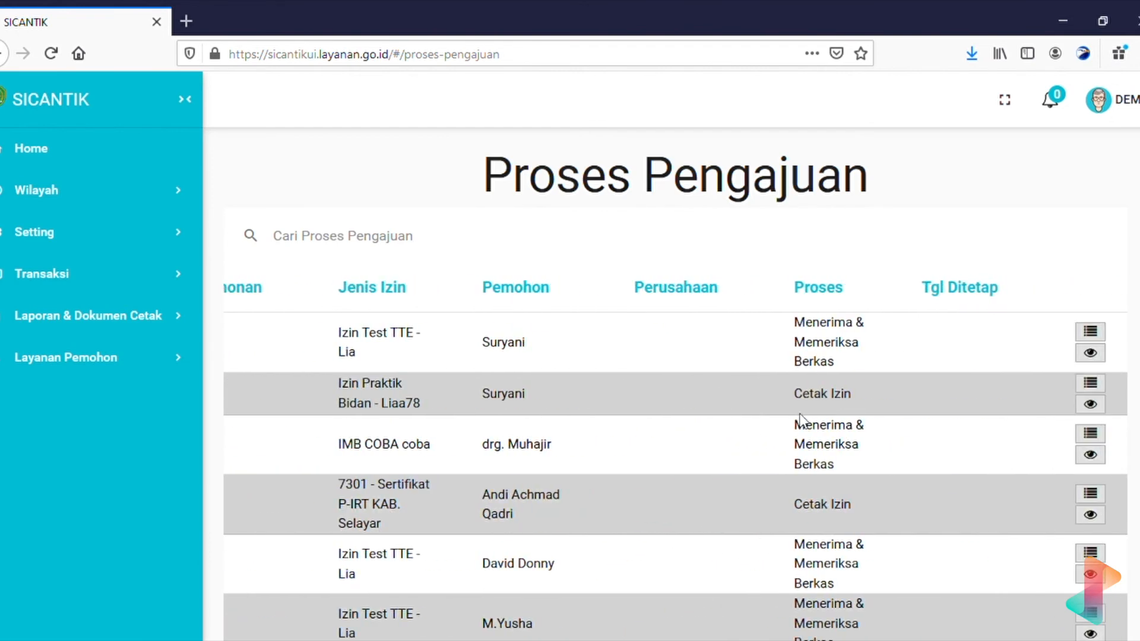
left_click_drag(893, 394, 787, 393)
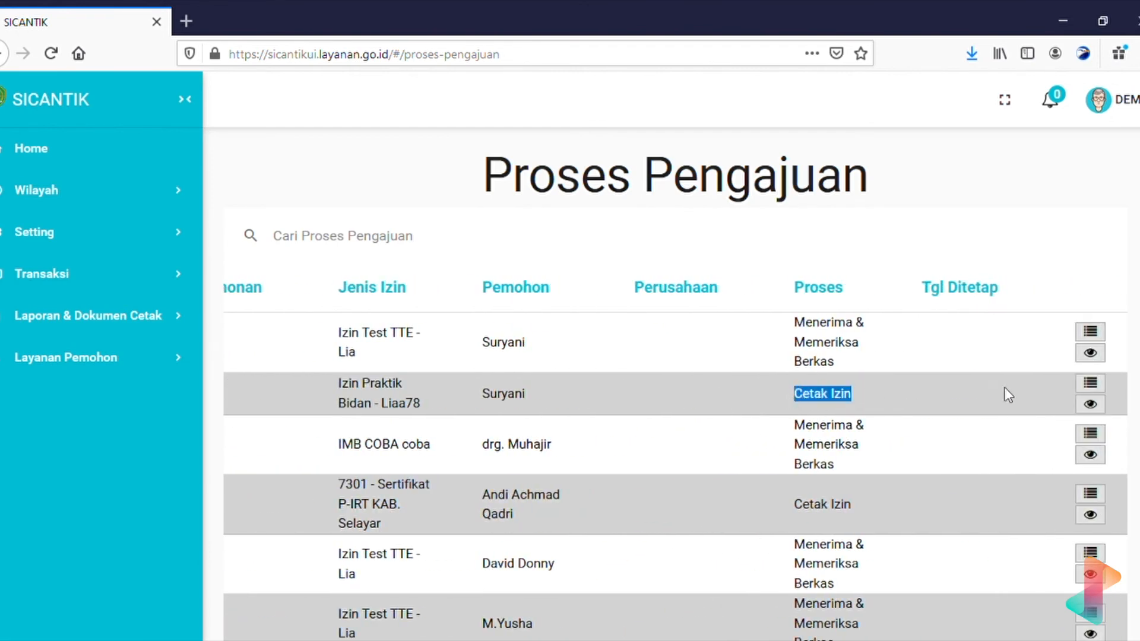
left_click(1091, 387)
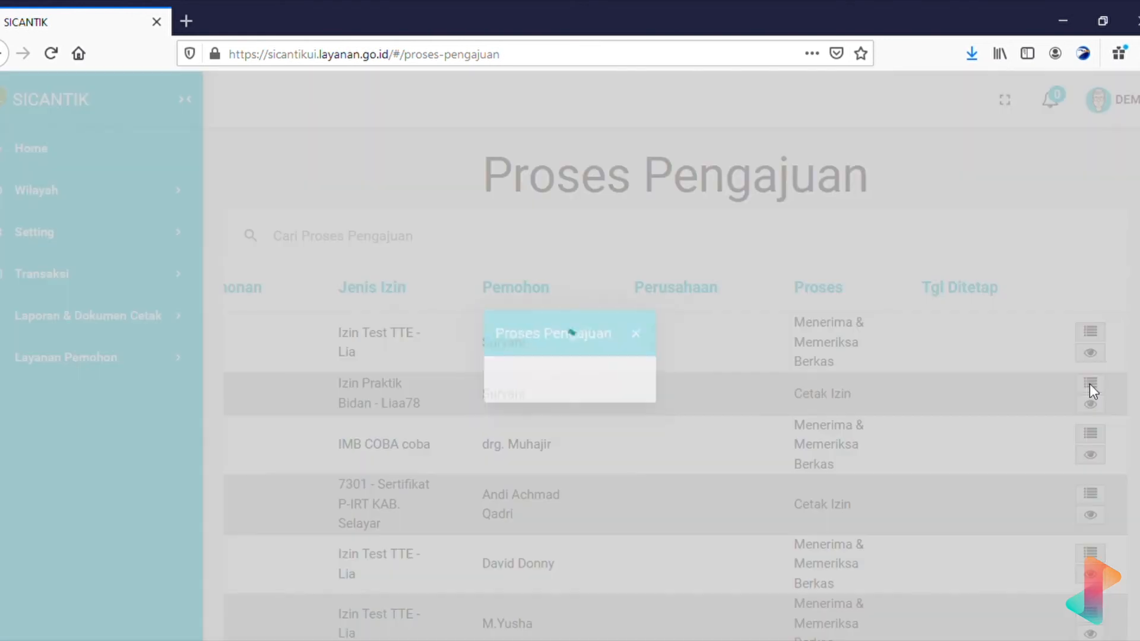
scroll(629, 437, "down", 3)
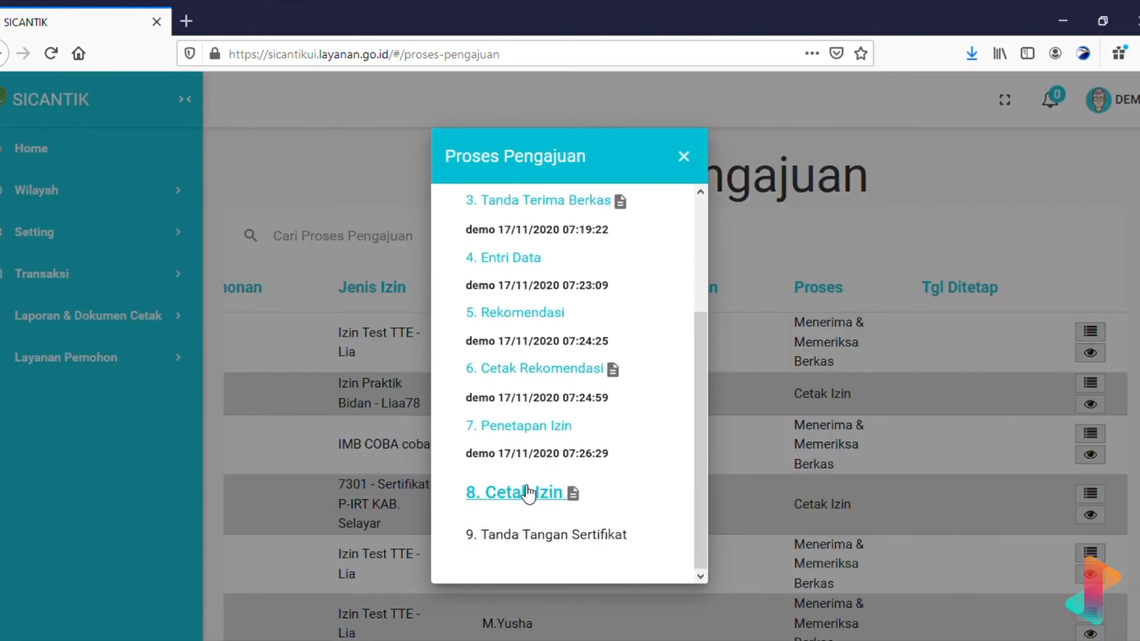
left_click(521, 497)
Open the application's '9. Tanda Tangan Sertifikat' signing form.
left_click(821, 505)
left_click(1090, 383)
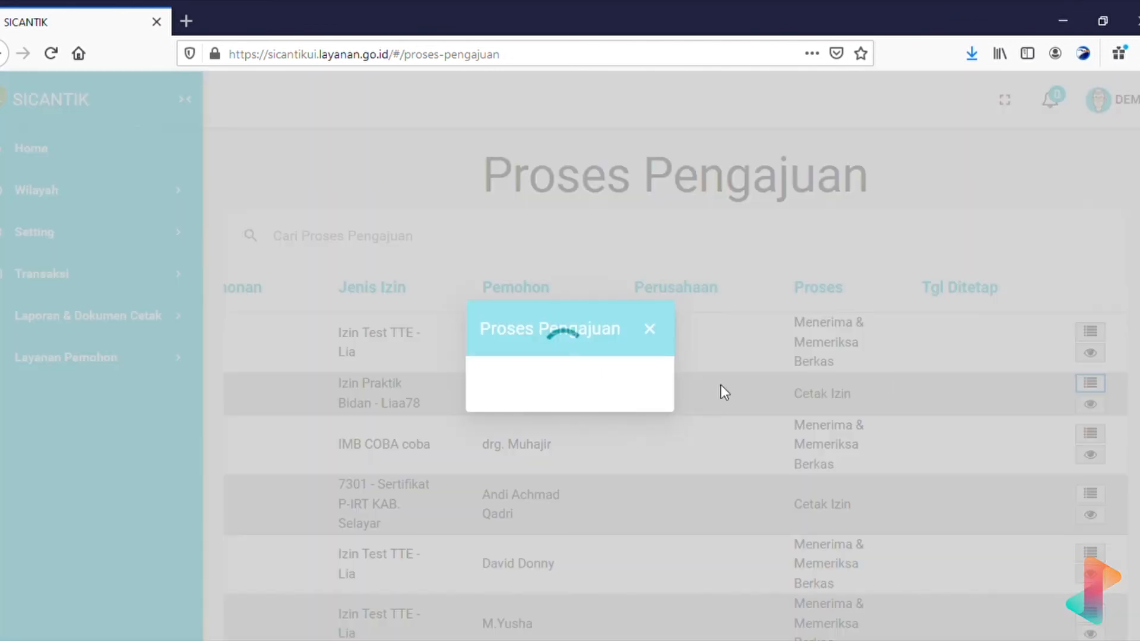
scroll(545, 420, "down", 3)
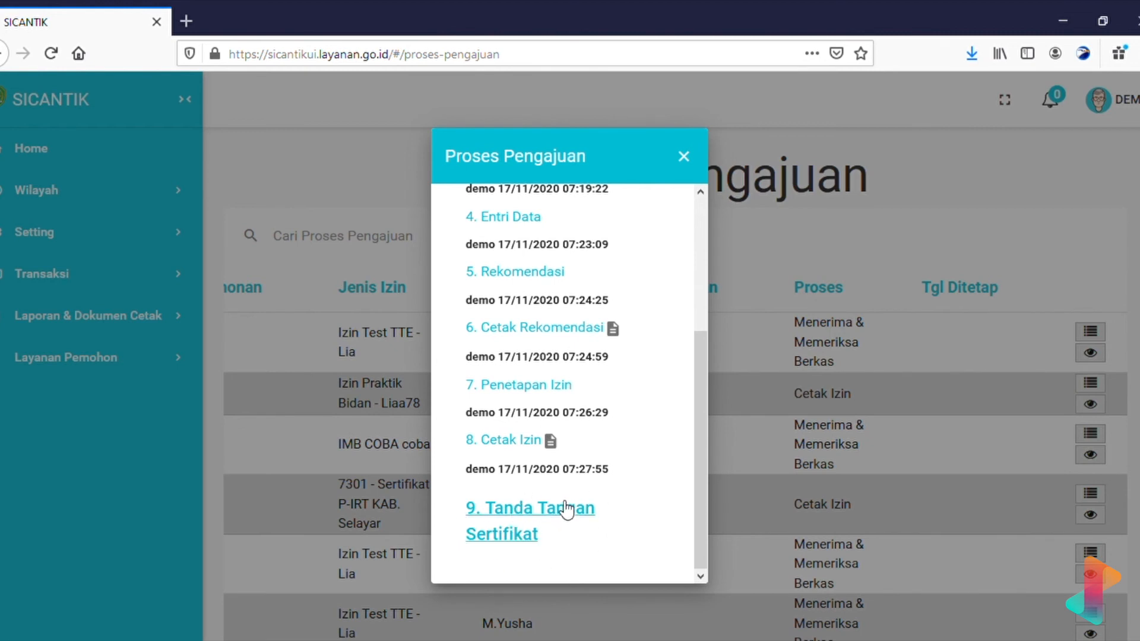
left_click(531, 522)
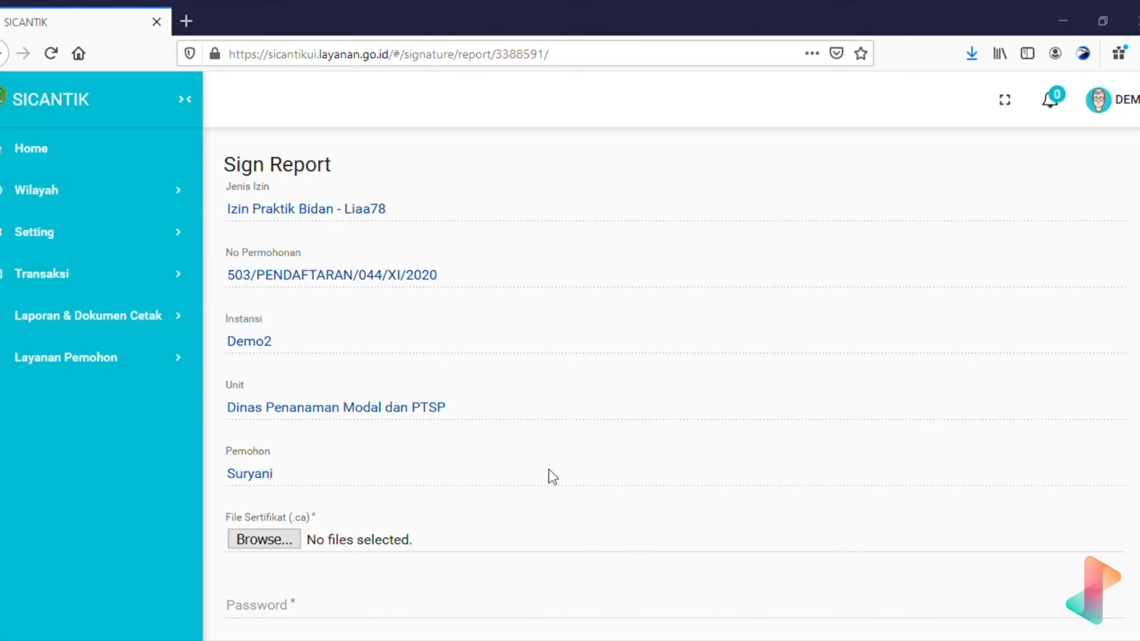
scroll(321, 583, "down", 2)
scroll(324, 584, "up", 2)
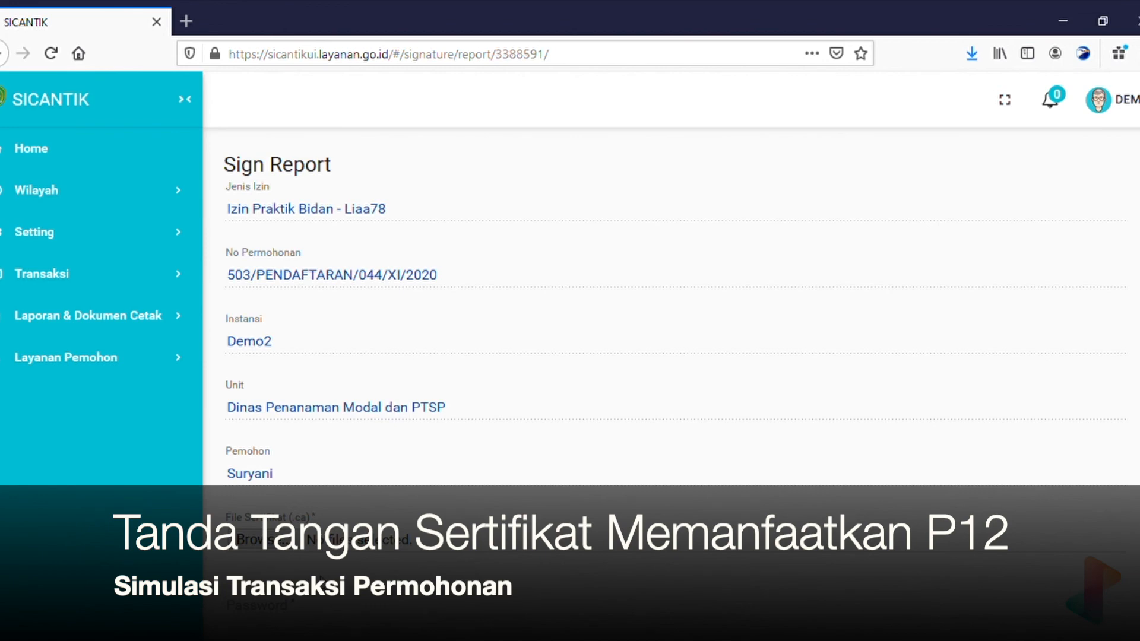
scroll(320, 577, "down", 3)
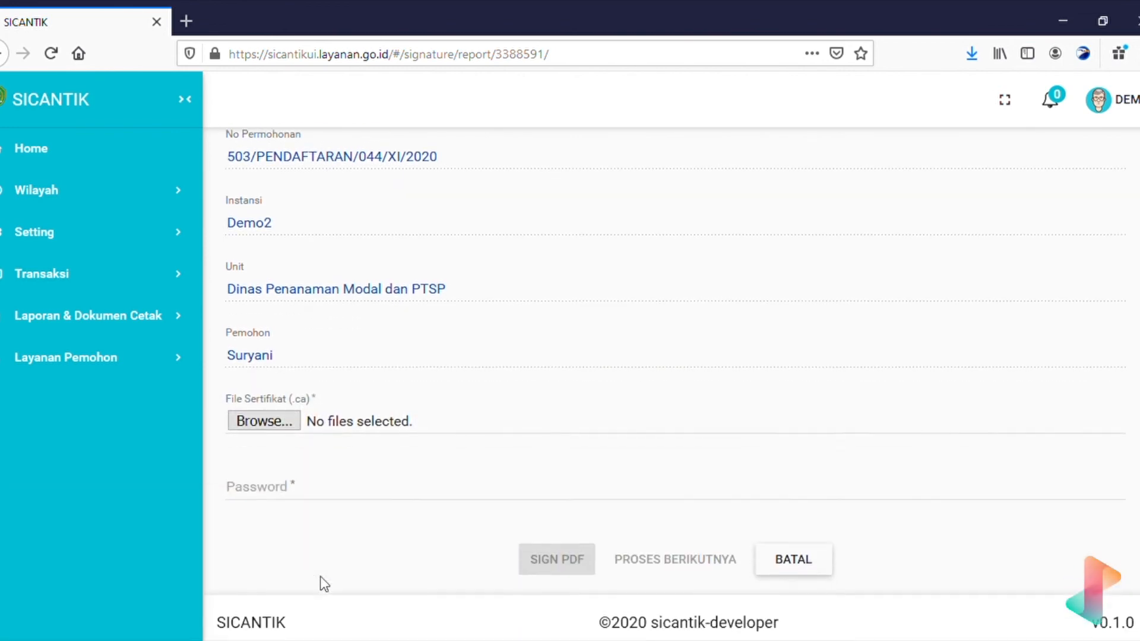
scroll(321, 578, "up", 3)
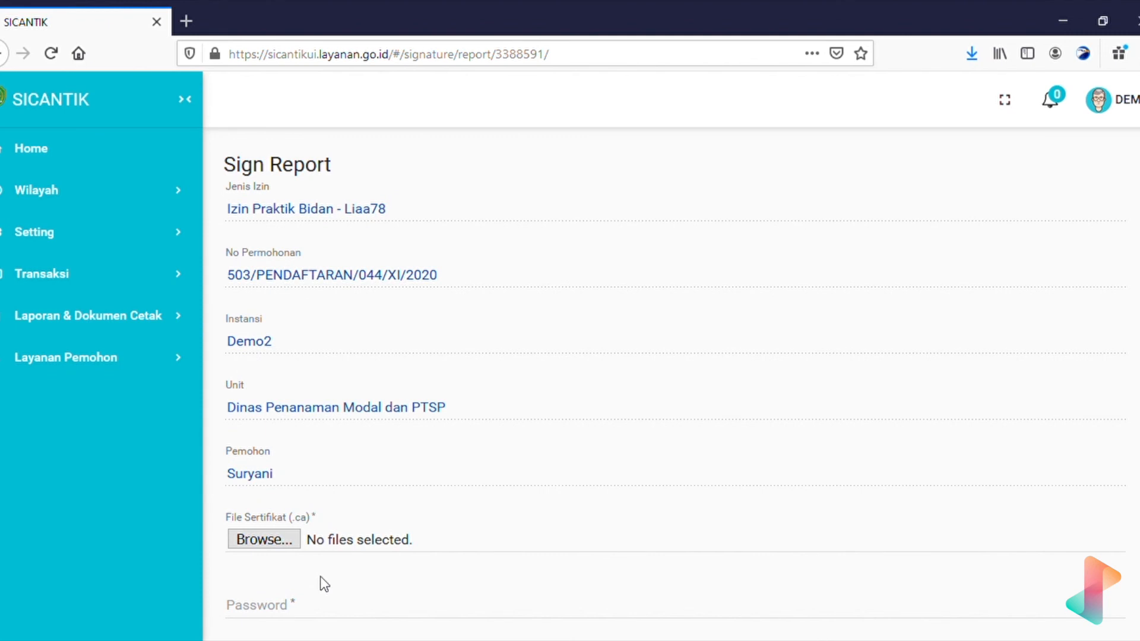
scroll(321, 576, "down", 3)
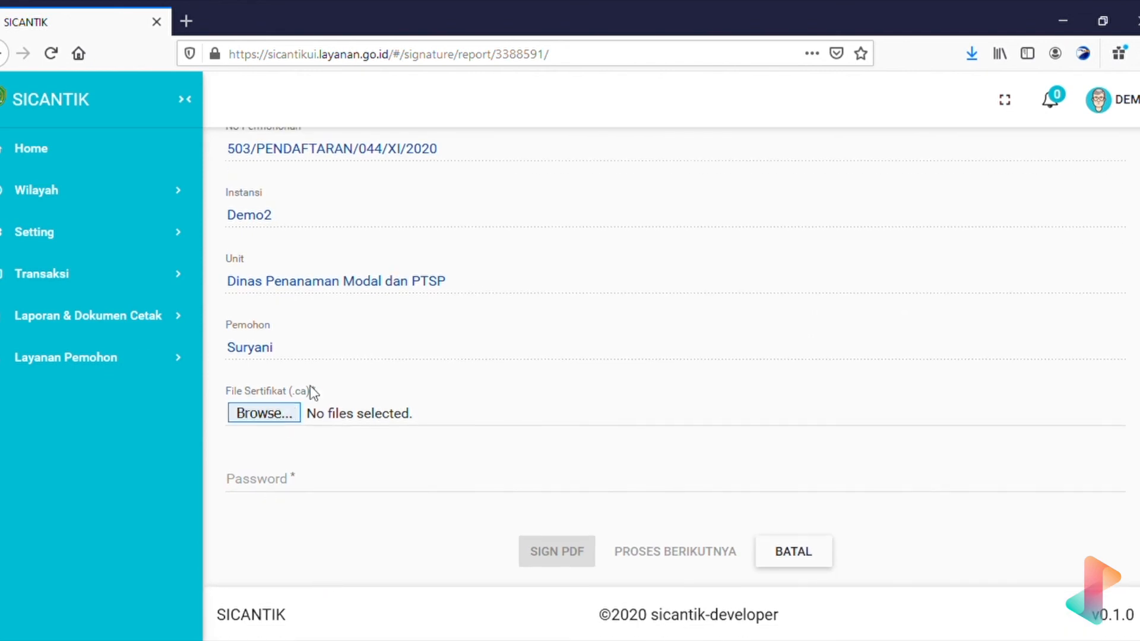
scroll(446, 404, "up", 3)
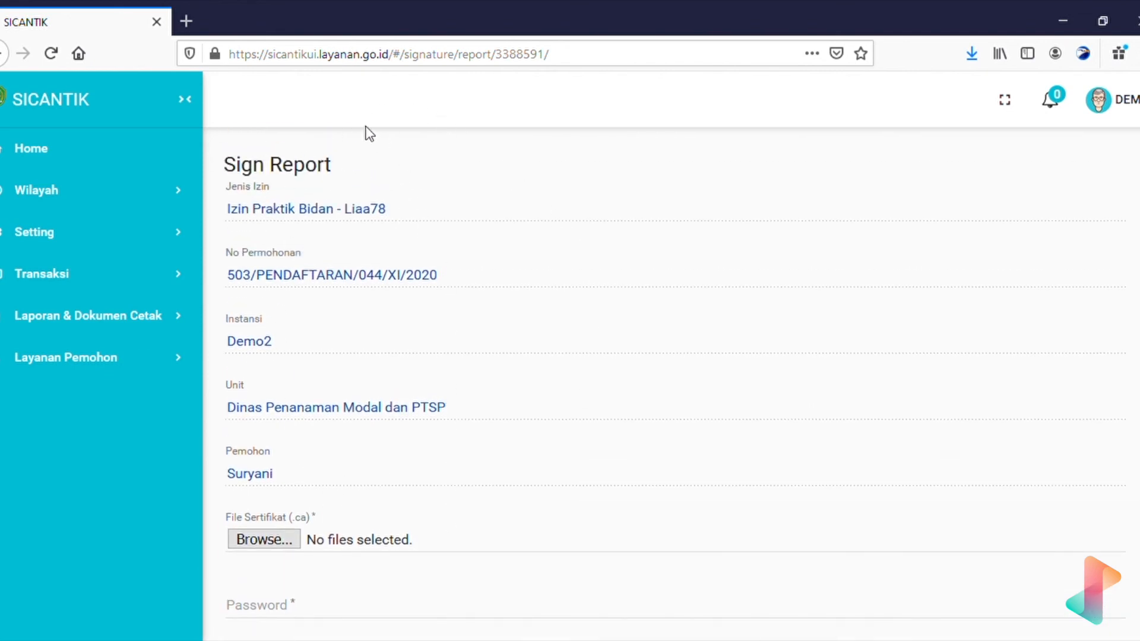
scroll(517, 400, "down", 3)
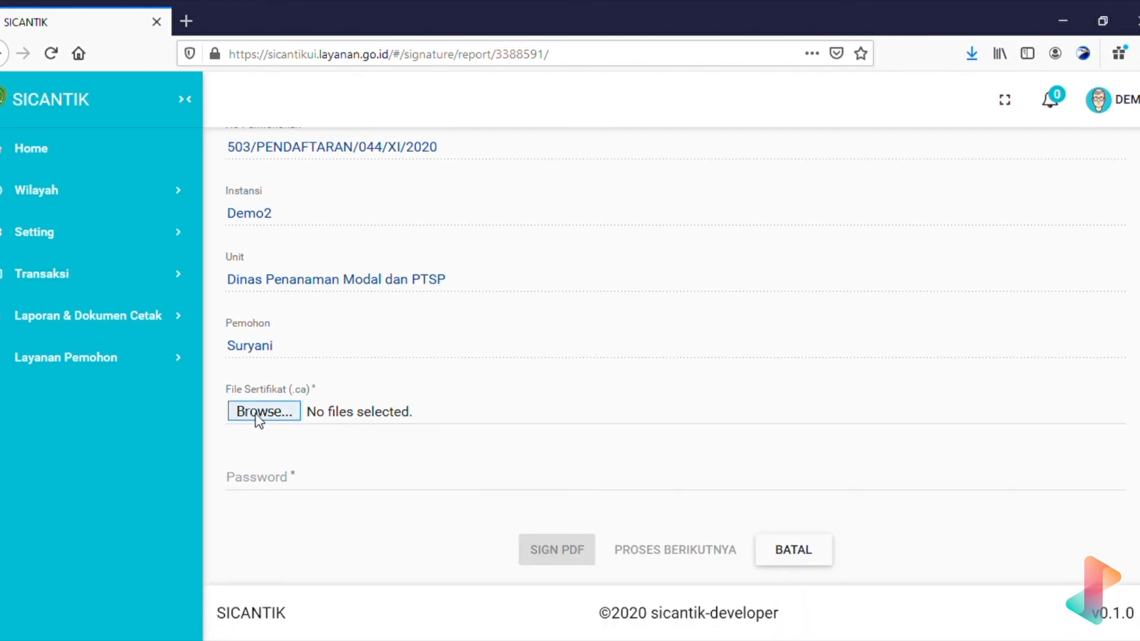
Choose the signer's .p12 certificate file for the File Sertifikat field.
left_click(277, 414)
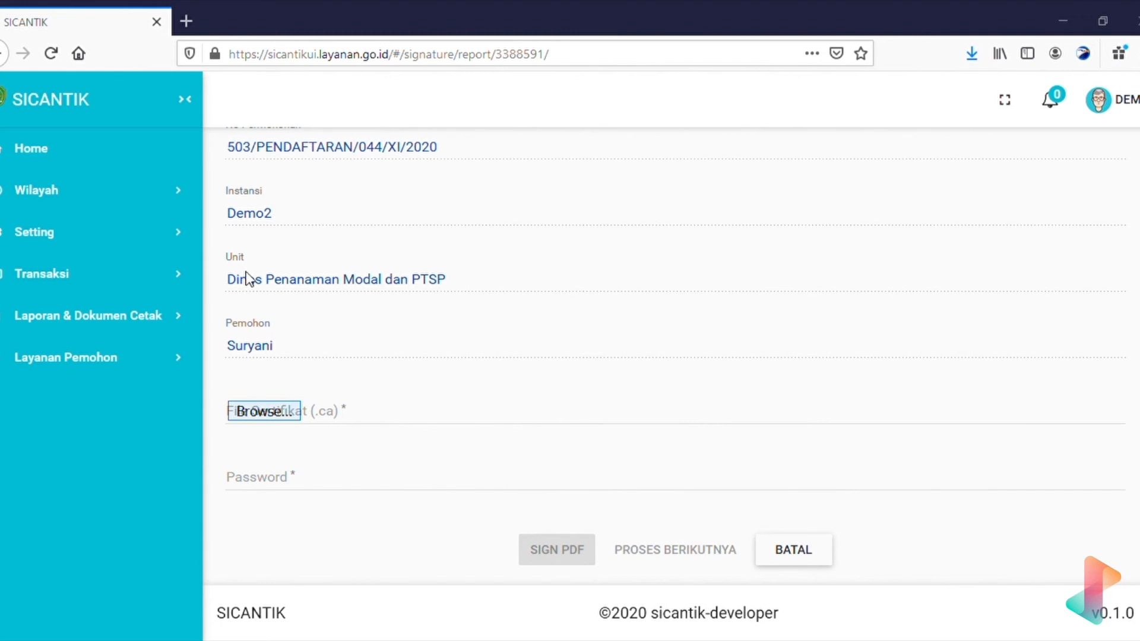
double_click(226, 288)
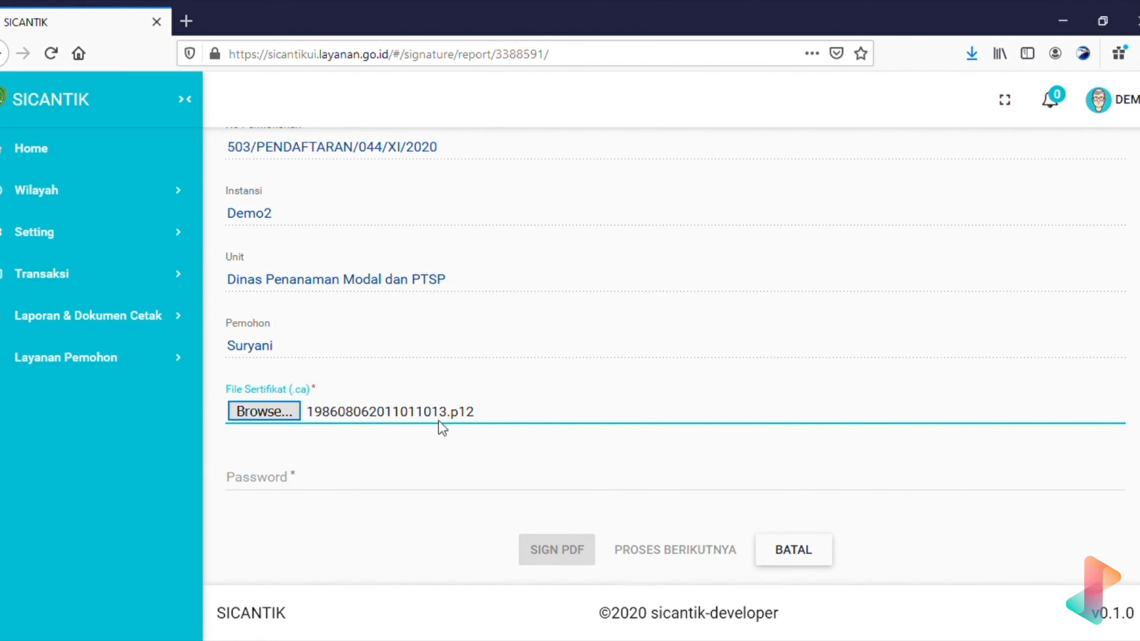
left_click(455, 438)
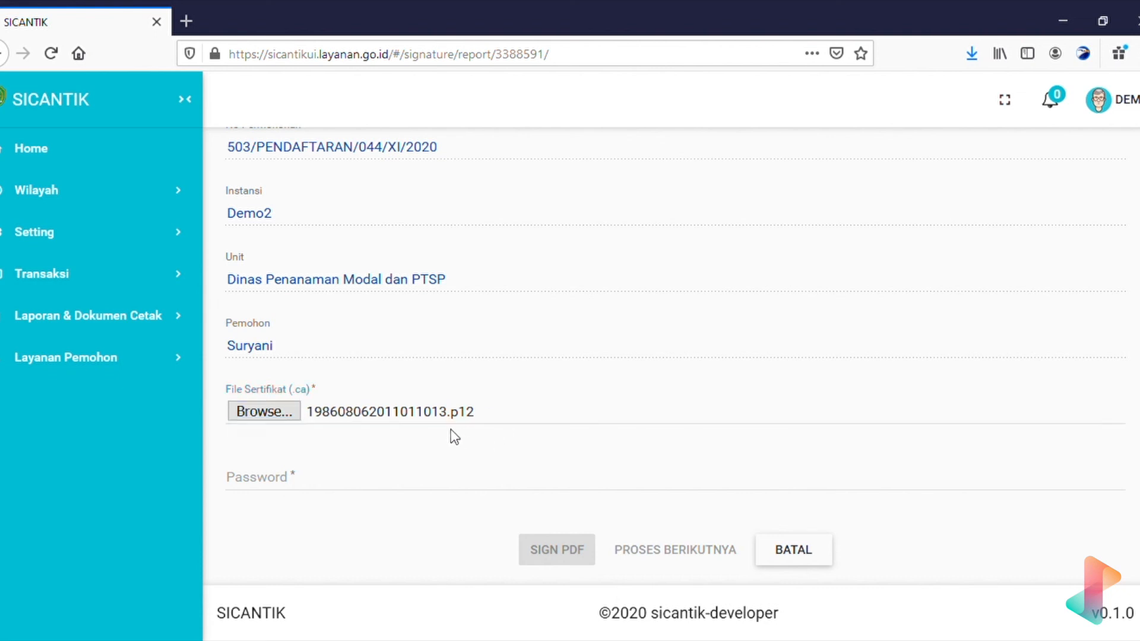
scroll(454, 438, "up", 2)
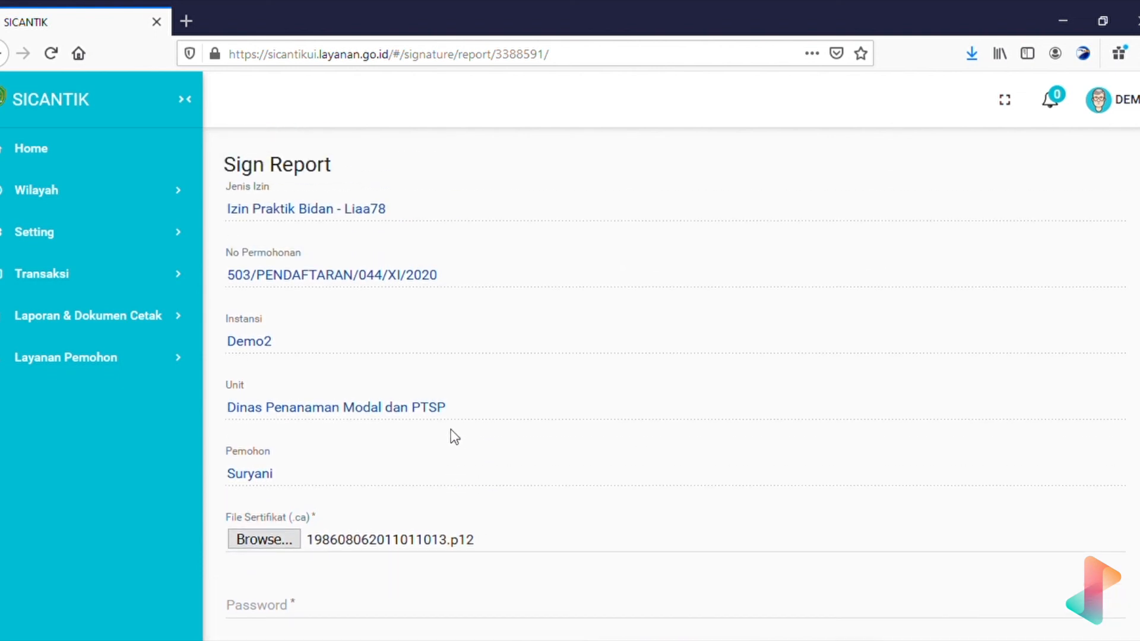
scroll(455, 438, "down", 2)
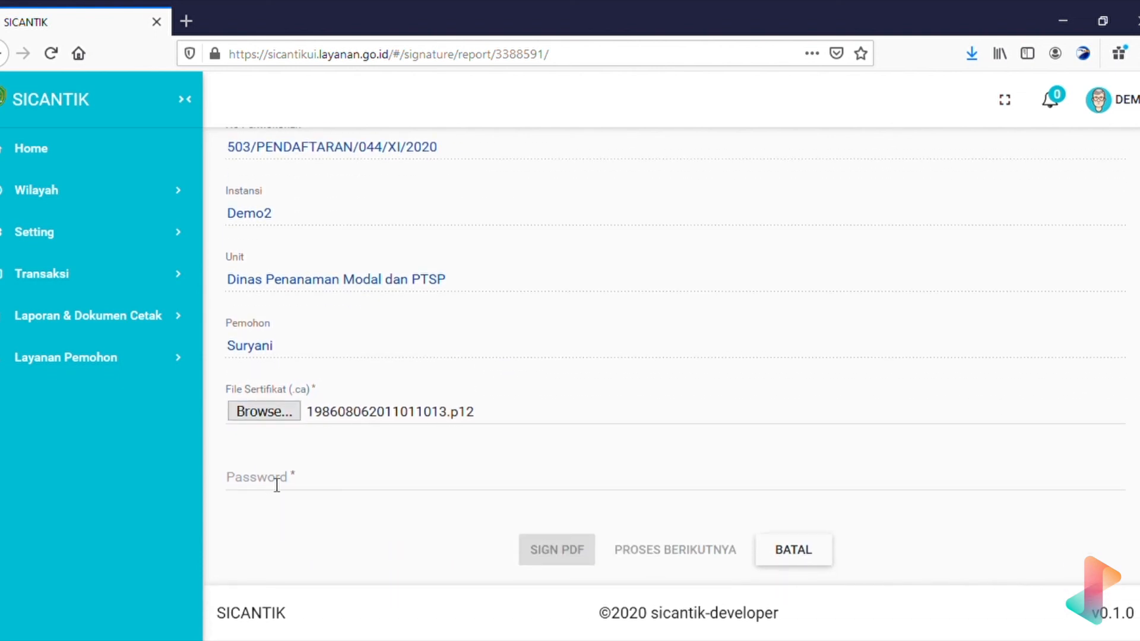
Paste the certificate password and attempt SIGN PDF, which is rejected with an error.
left_click(303, 486)
key("ctrl+v")
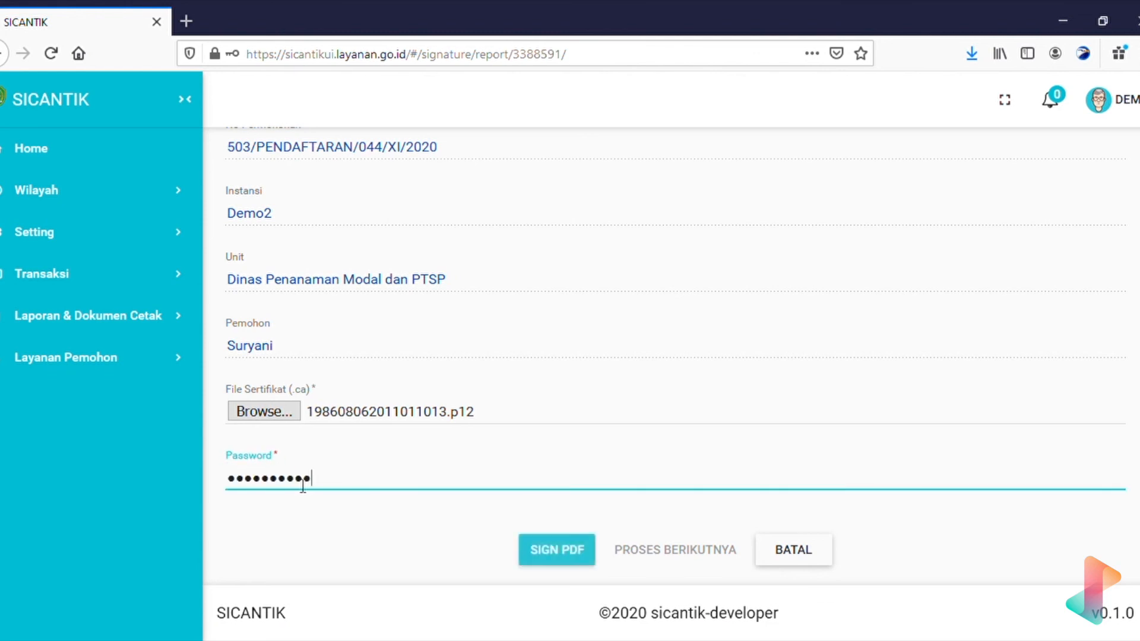
left_click(449, 550)
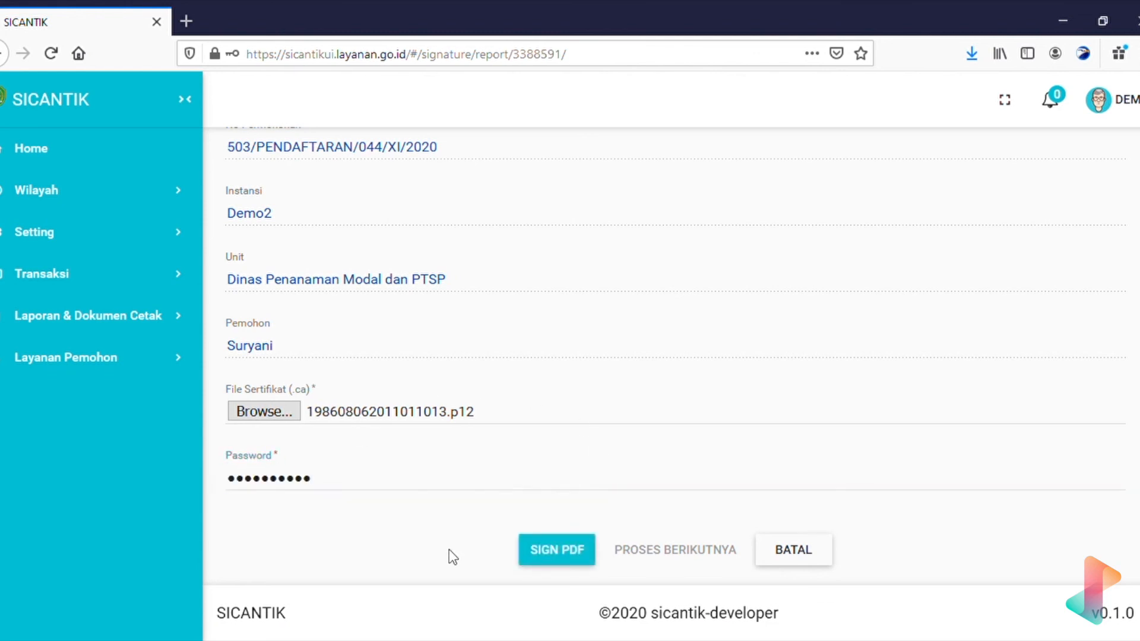
scroll(449, 549, "up", 1)
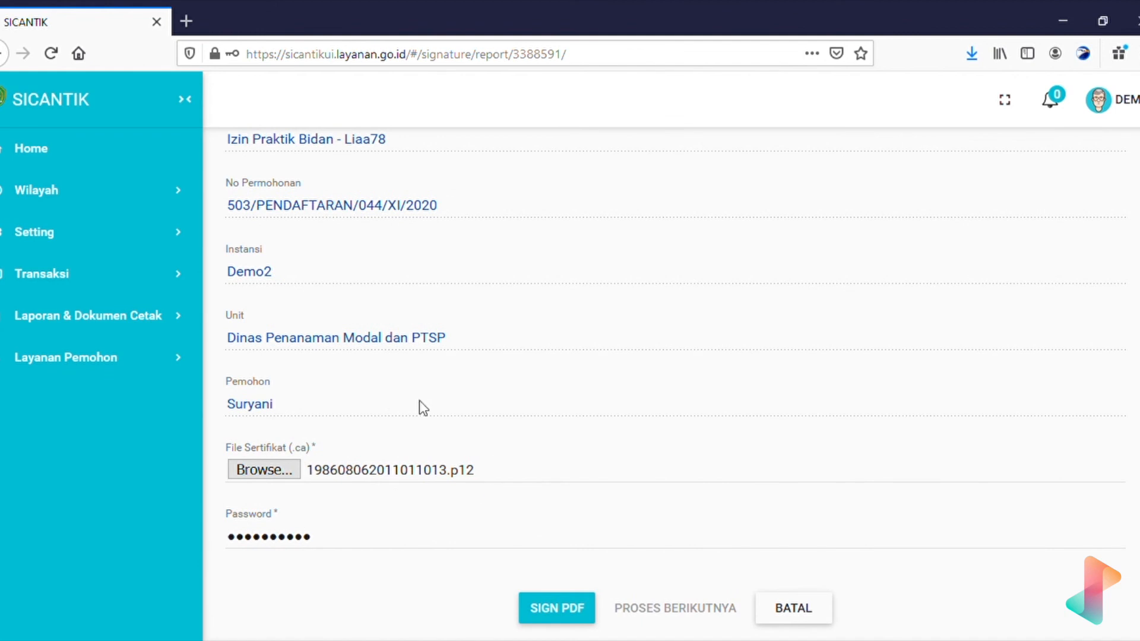
scroll(520, 464, "down", 1)
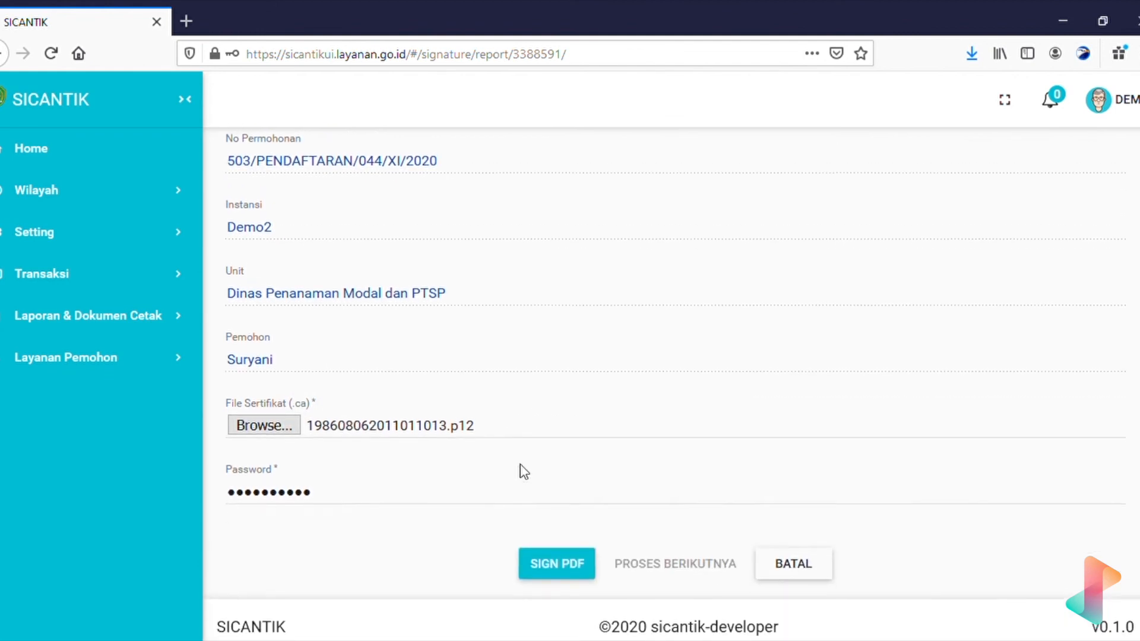
left_click(561, 561)
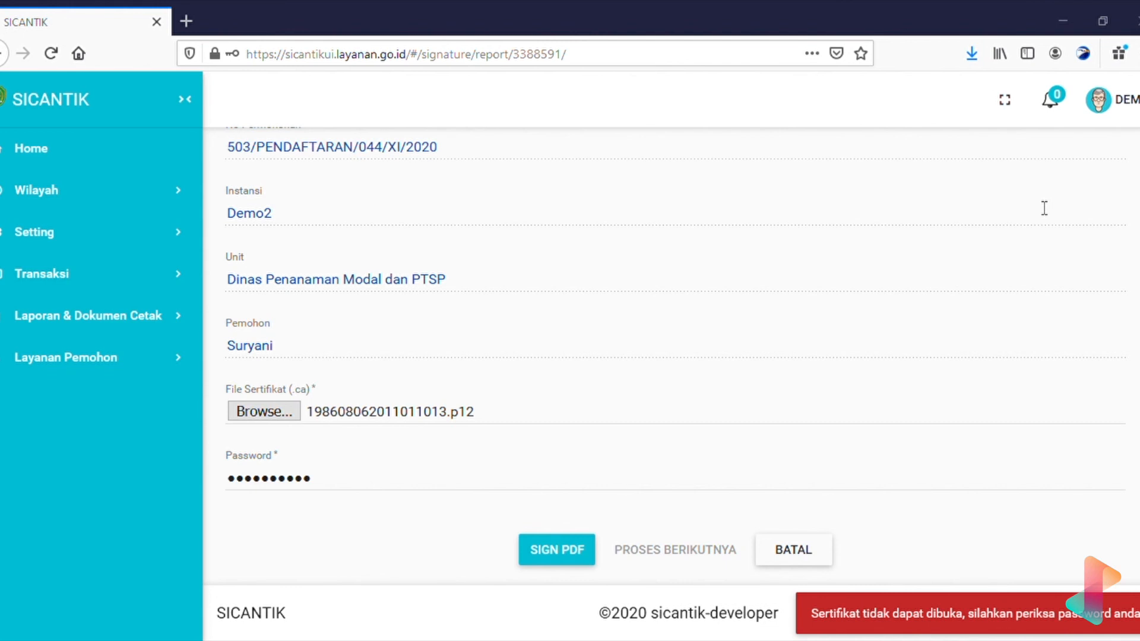
double_click(494, 489)
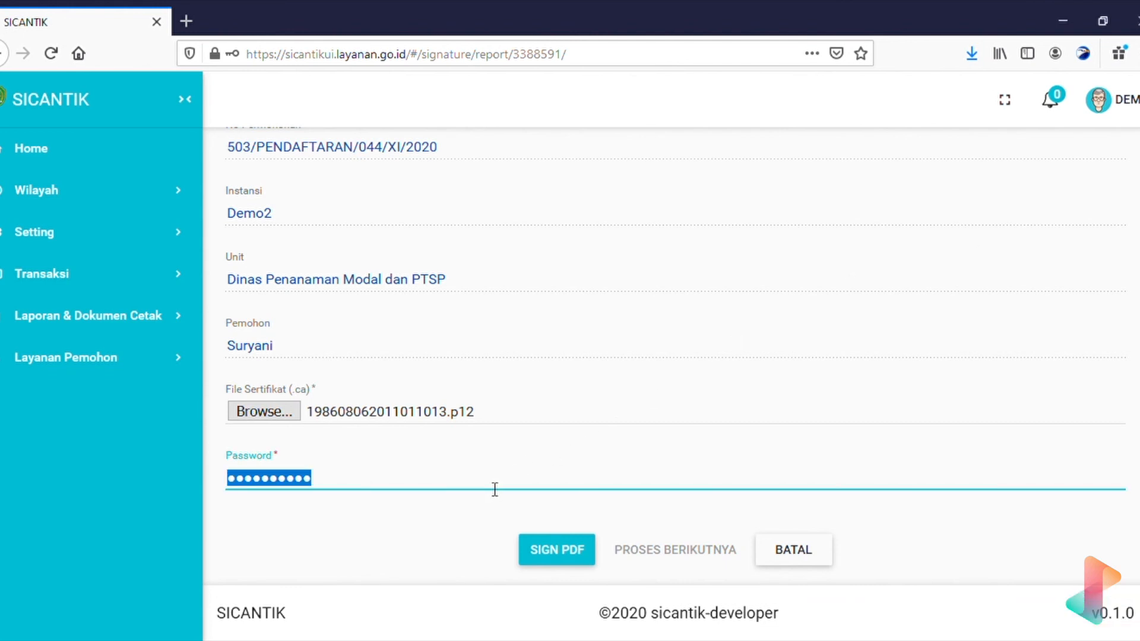
key("ctrl+v")
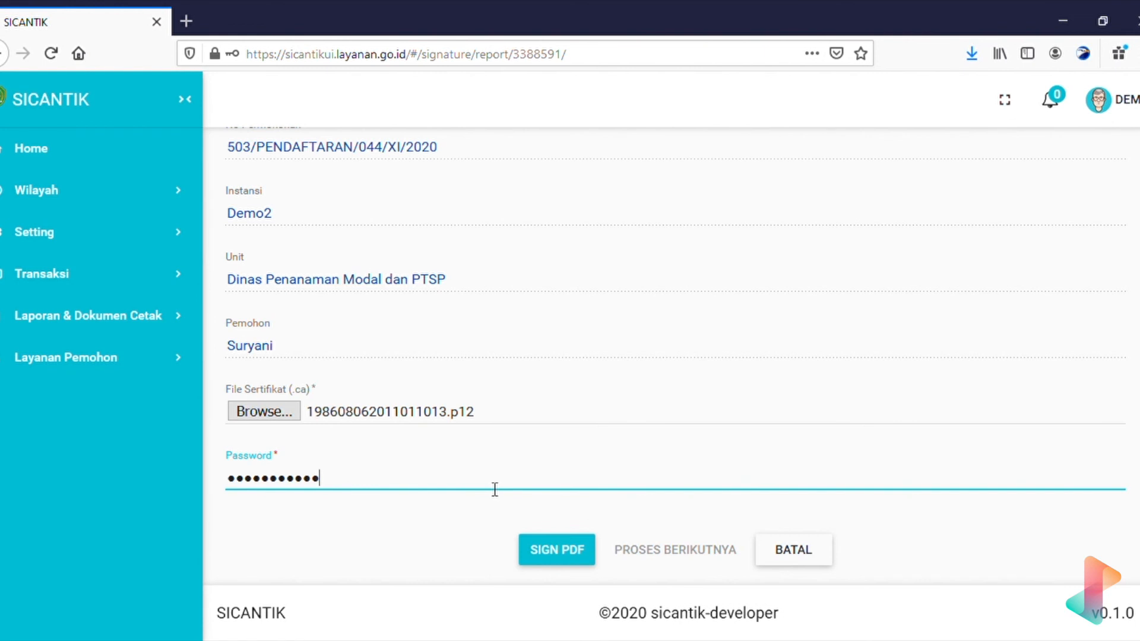
left_click(585, 552)
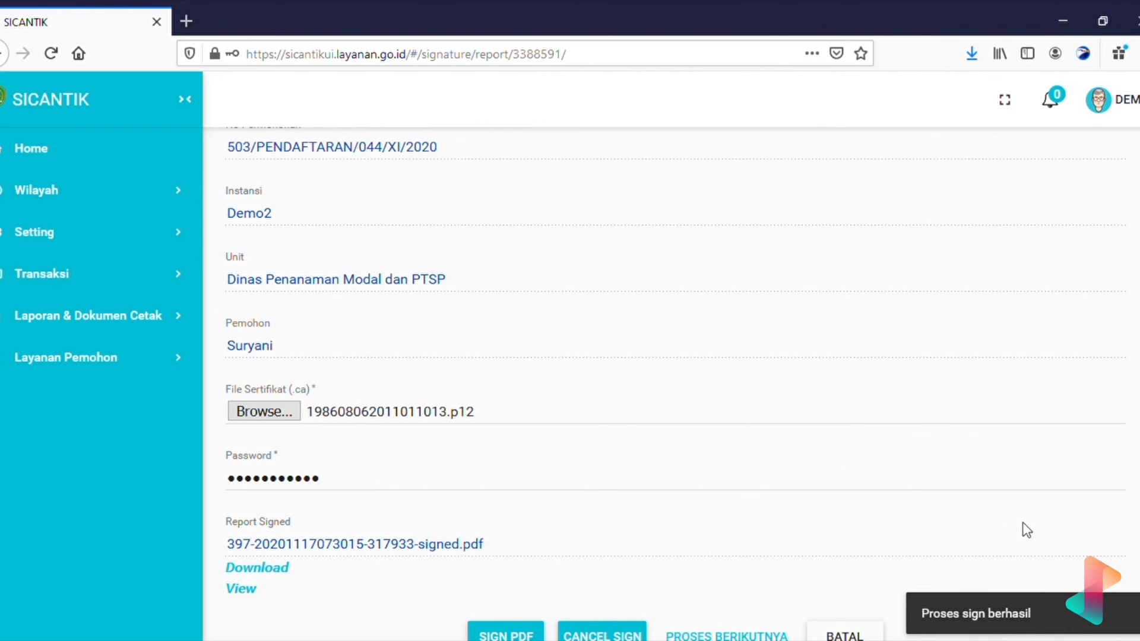
scroll(974, 532, "down", 2)
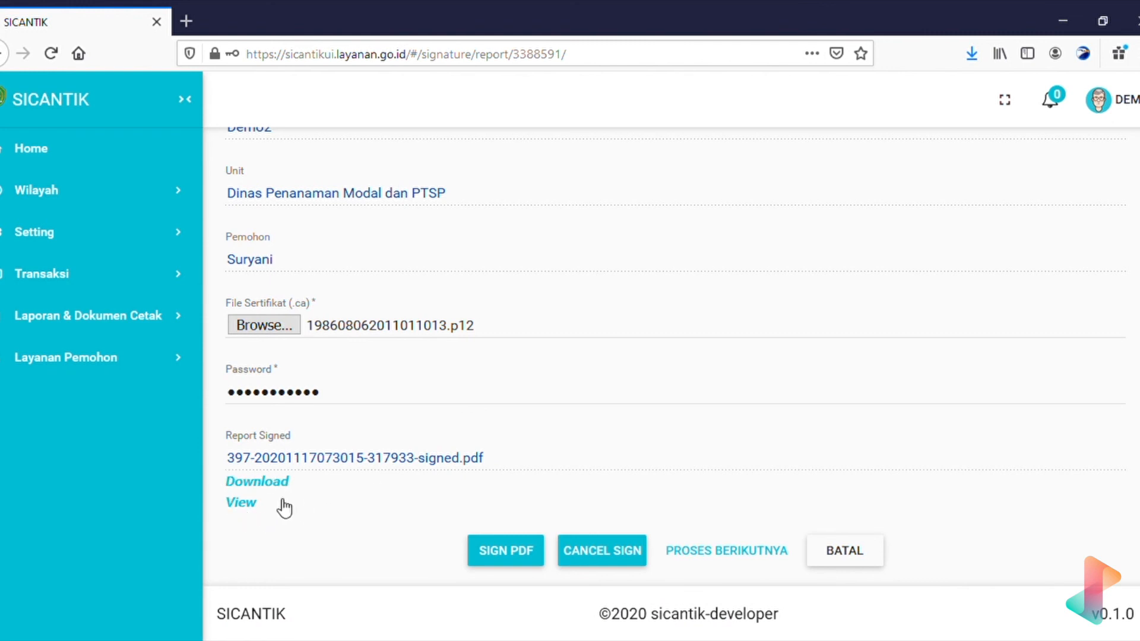
left_click(242, 503)
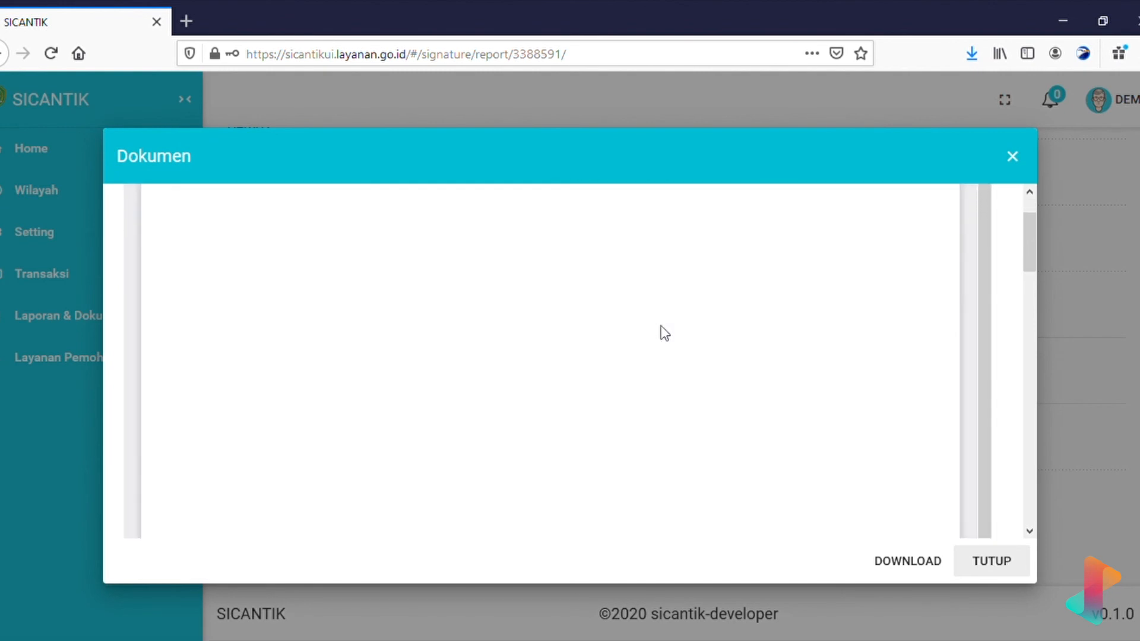
scroll(660, 326, "down", 5)
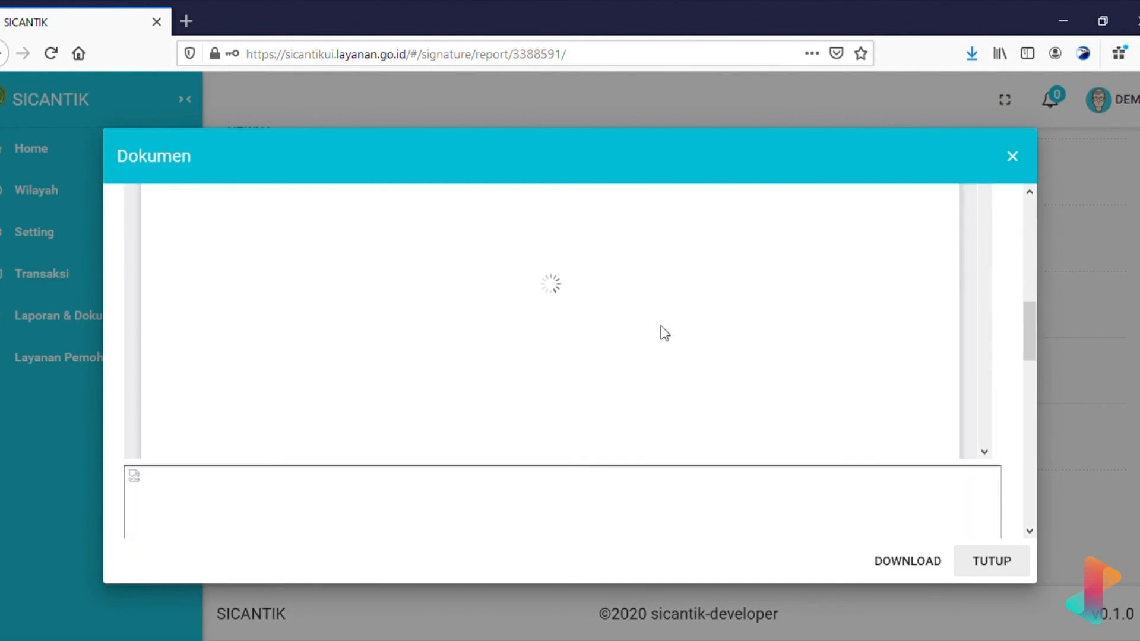
scroll(661, 326, "down", 3)
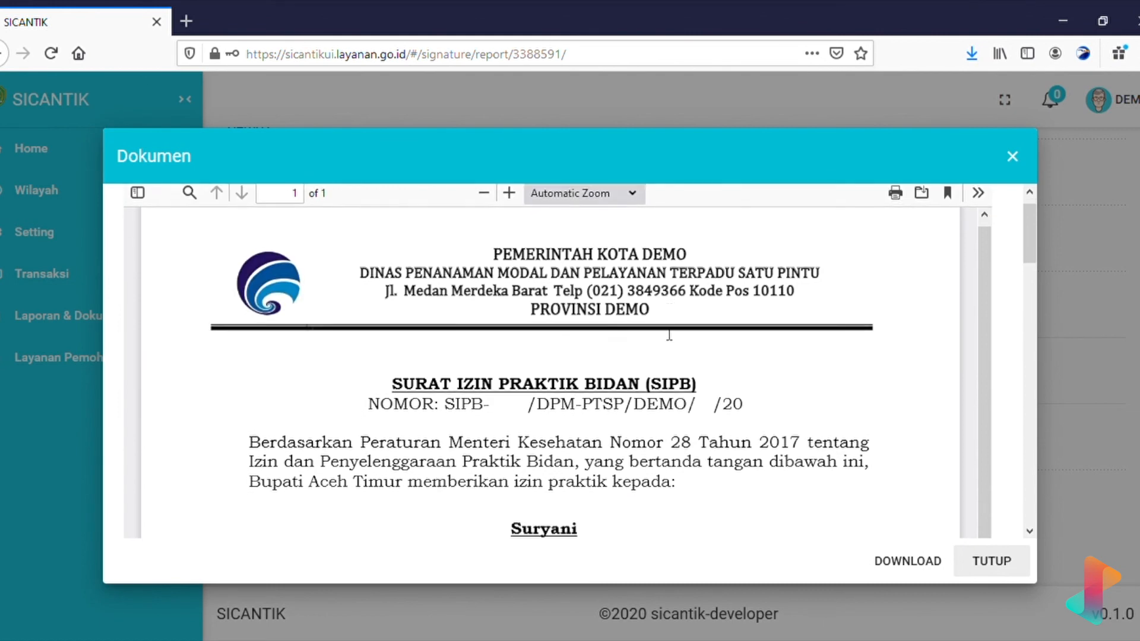
scroll(664, 333, "down", 10)
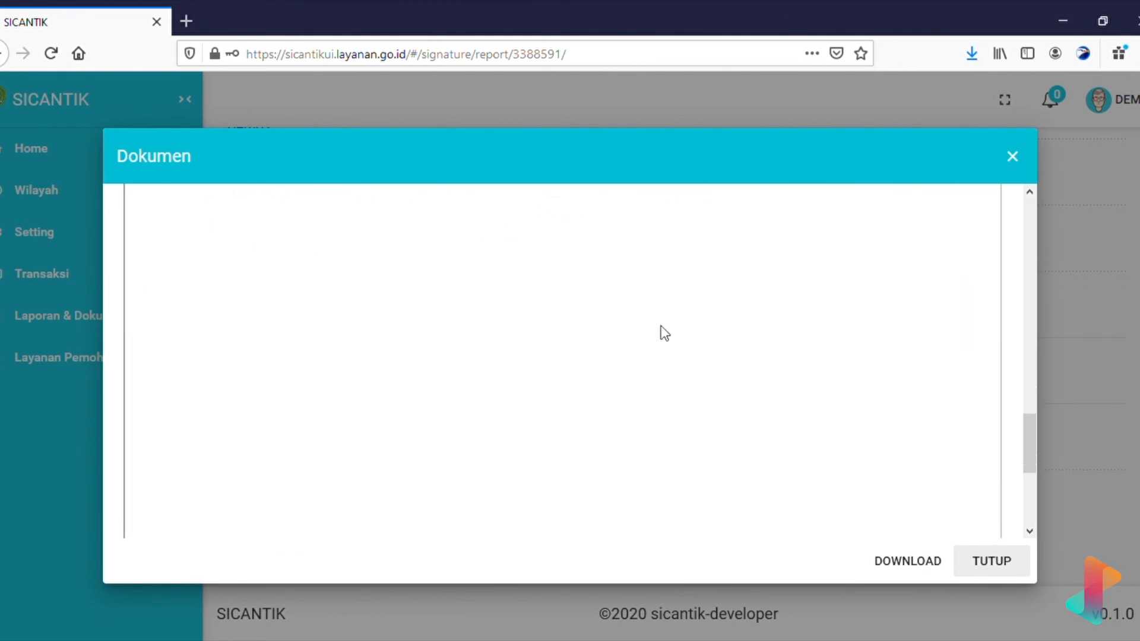
left_click(1012, 156)
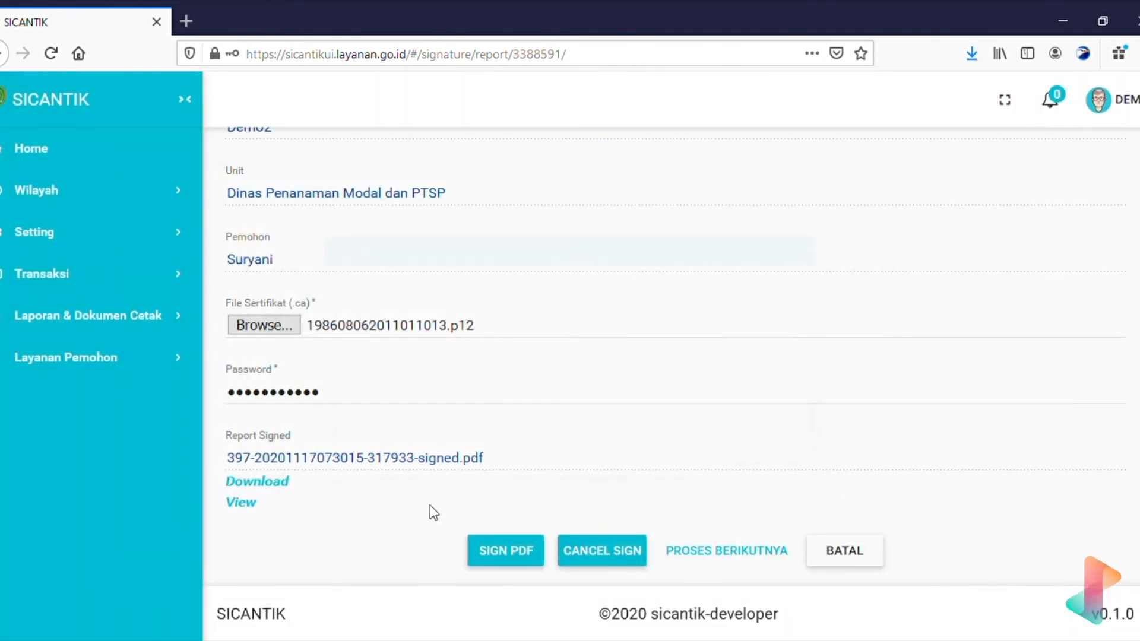
Download the signed permit PDF.
left_click(279, 488)
left_click(649, 449)
scroll(780, 288, "up", 4)
scroll(780, 287, "down", 4)
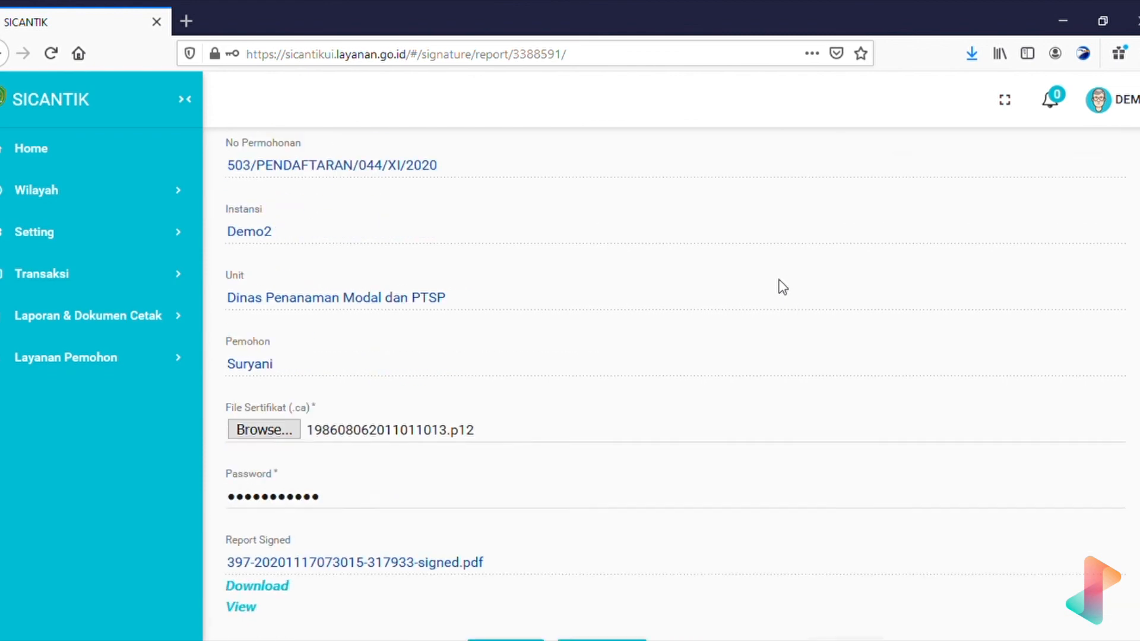
scroll(783, 287, "up", 4)
scroll(783, 287, "down", 1)
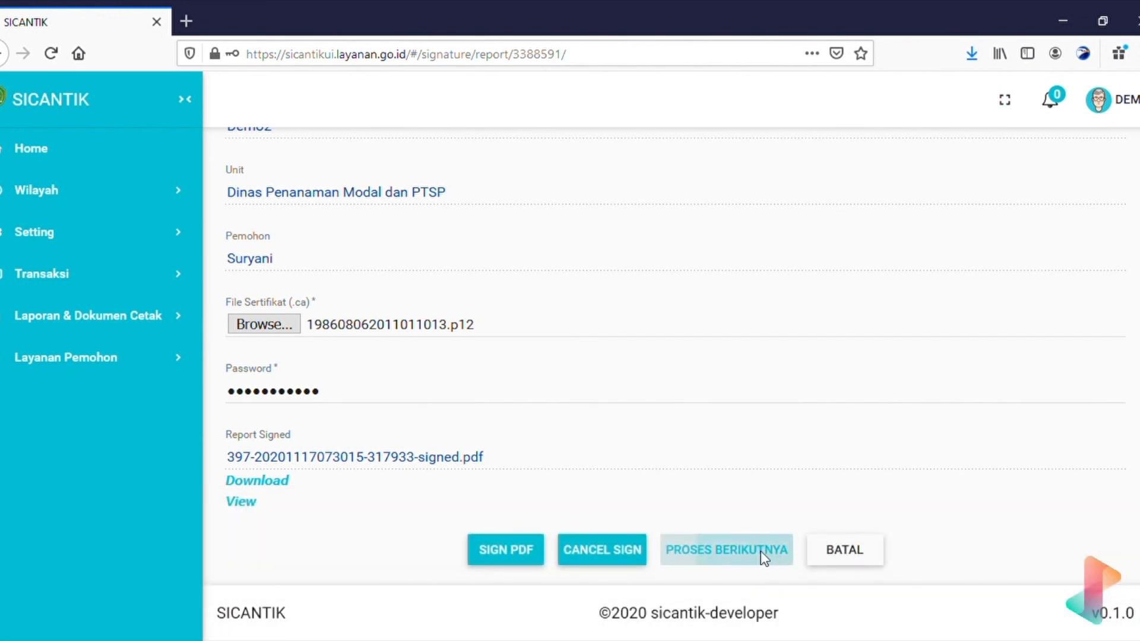
Return to the Transaksi > Proses Permohonan application list.
left_click(158, 285)
scroll(89, 529, "down", 3)
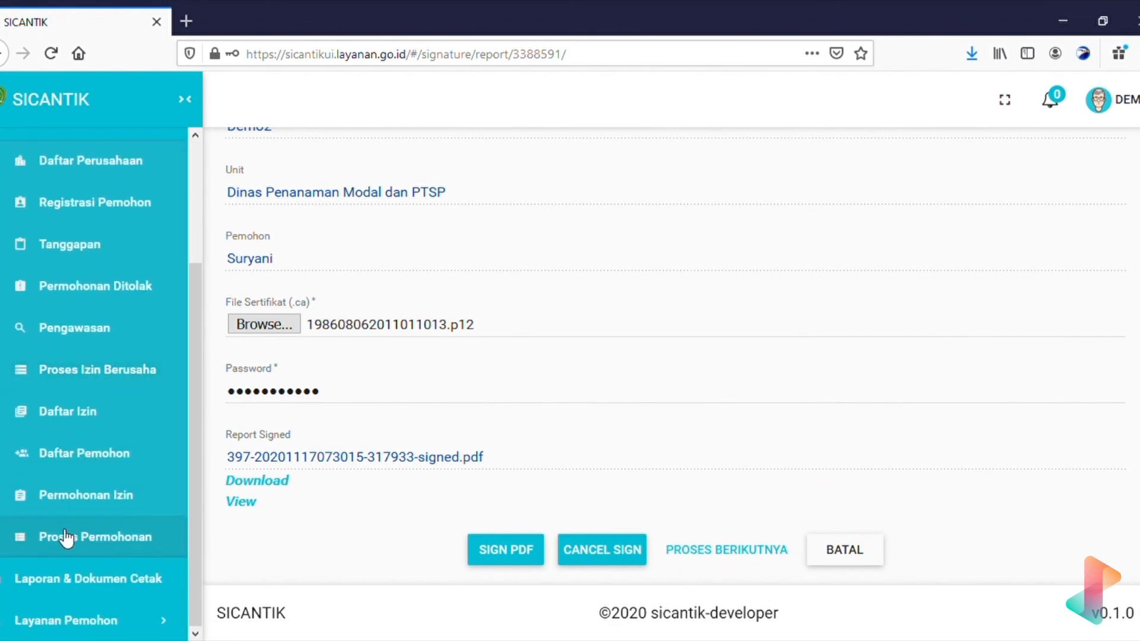
left_click(69, 537)
scroll(684, 430, "right", 5)
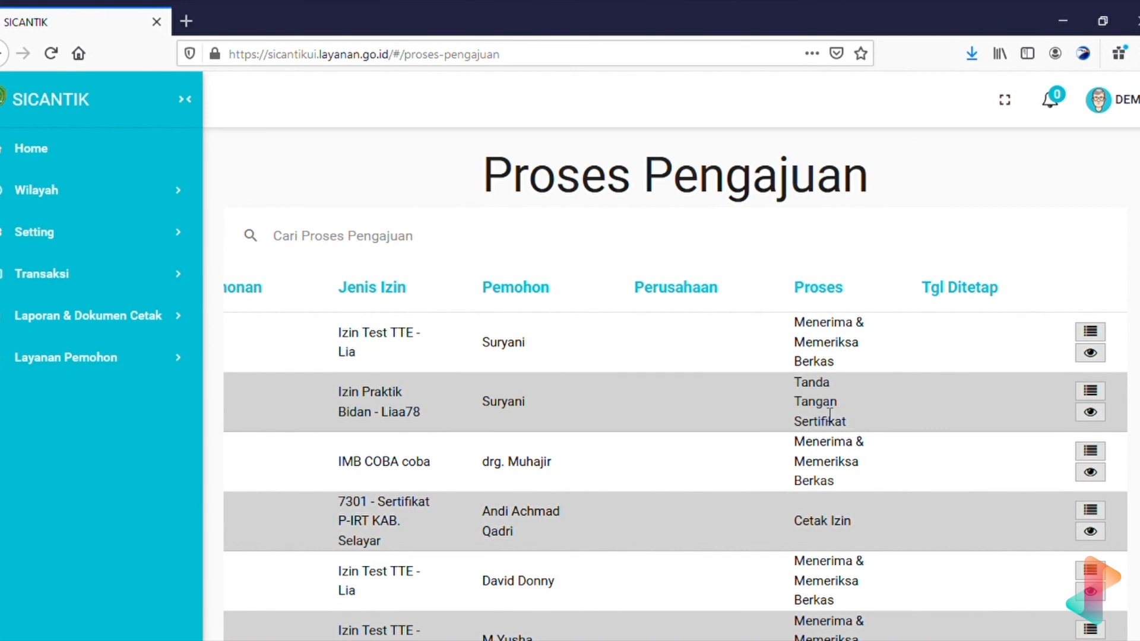
left_click_drag(855, 422, 801, 382)
left_click(1098, 394)
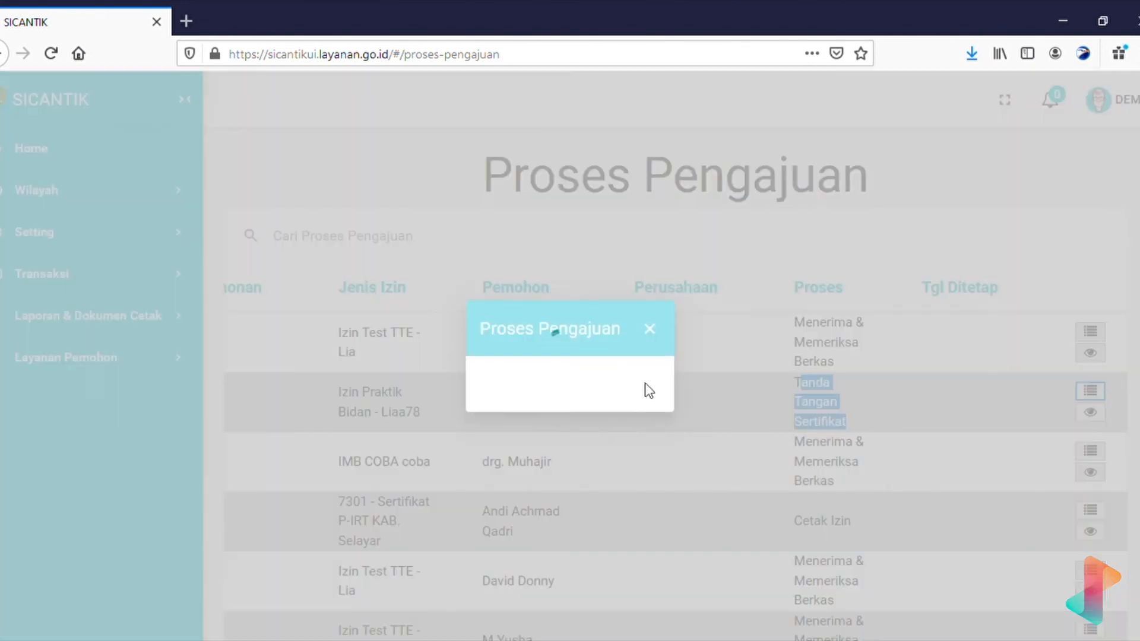
scroll(650, 390, "down", 3)
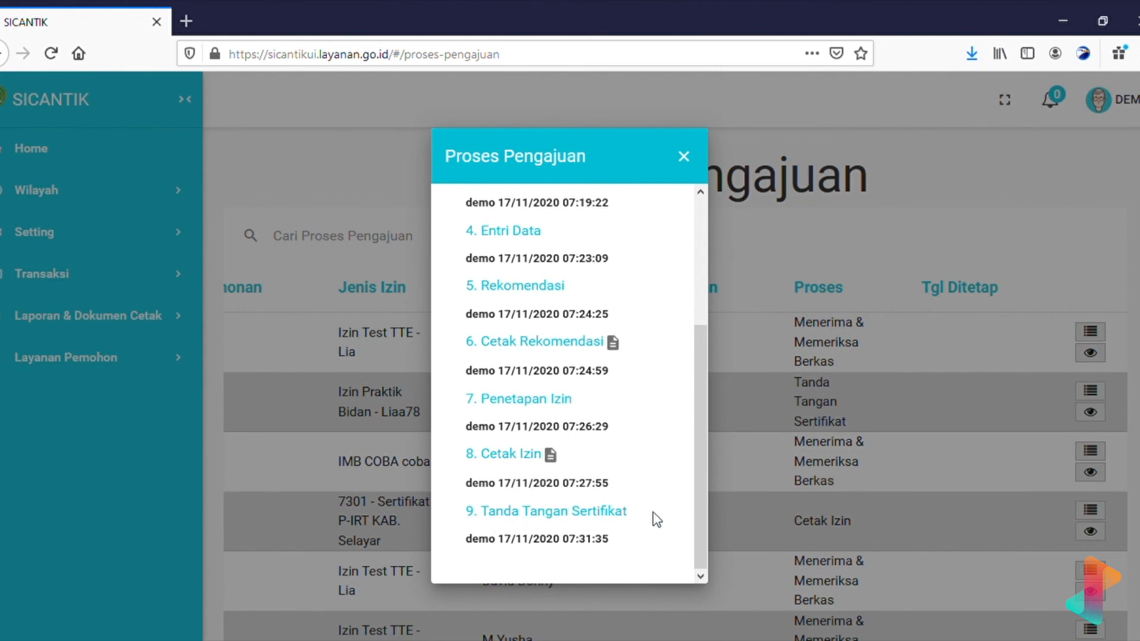
left_click(835, 464)
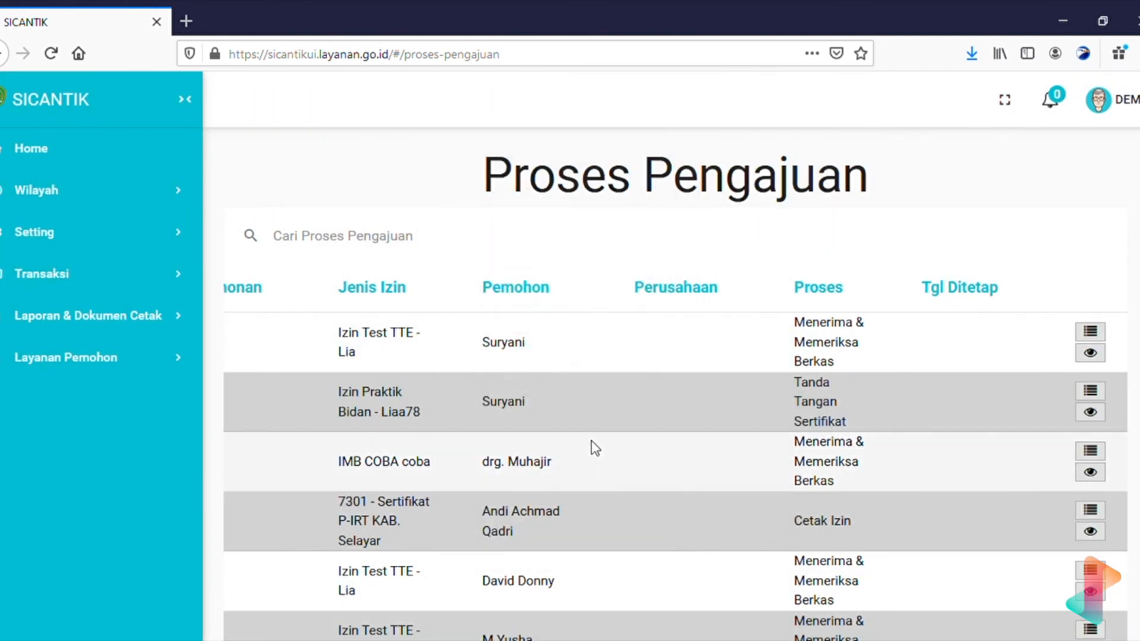
scroll(612, 486, "right", 8)
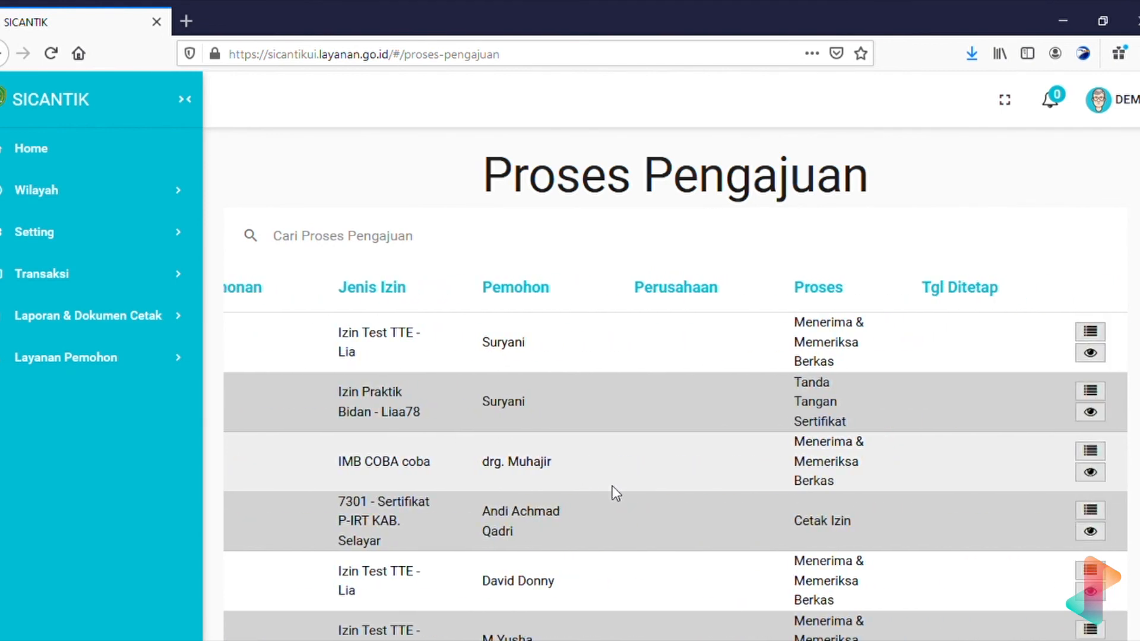
scroll(611, 486, "left", 8)
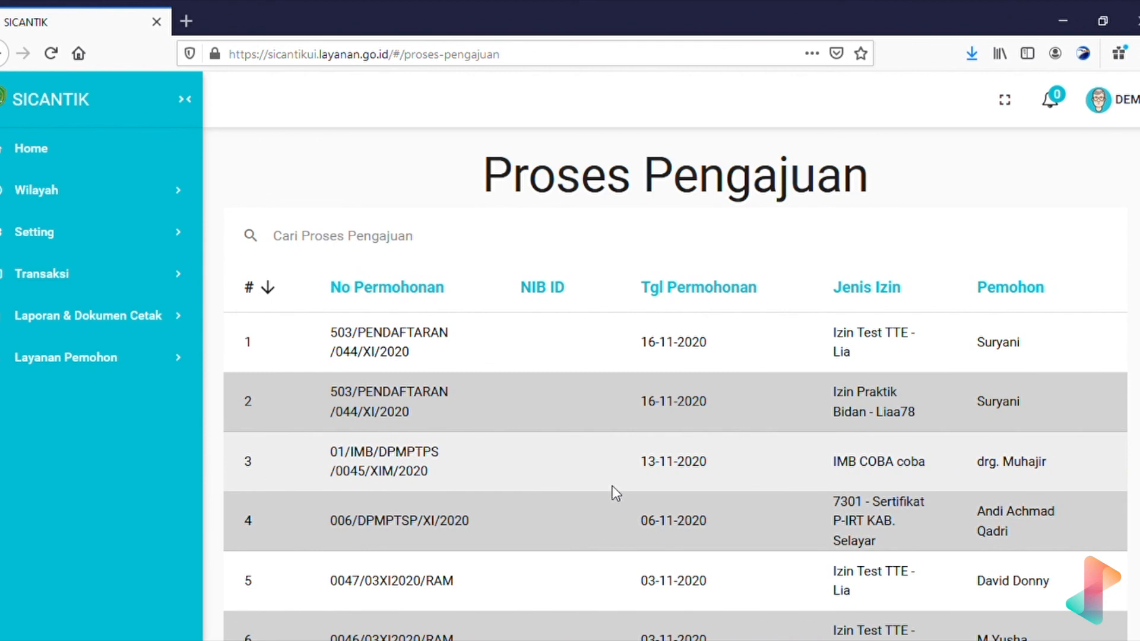
scroll(612, 485, "right", 8)
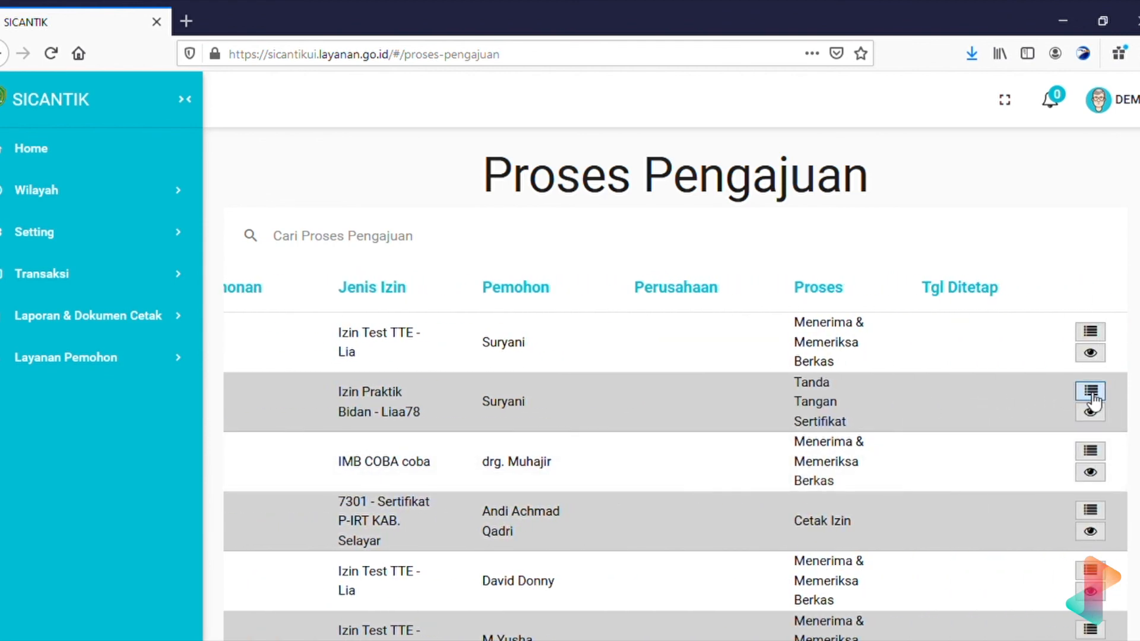
left_click(1093, 395)
scroll(565, 473, "down", 3)
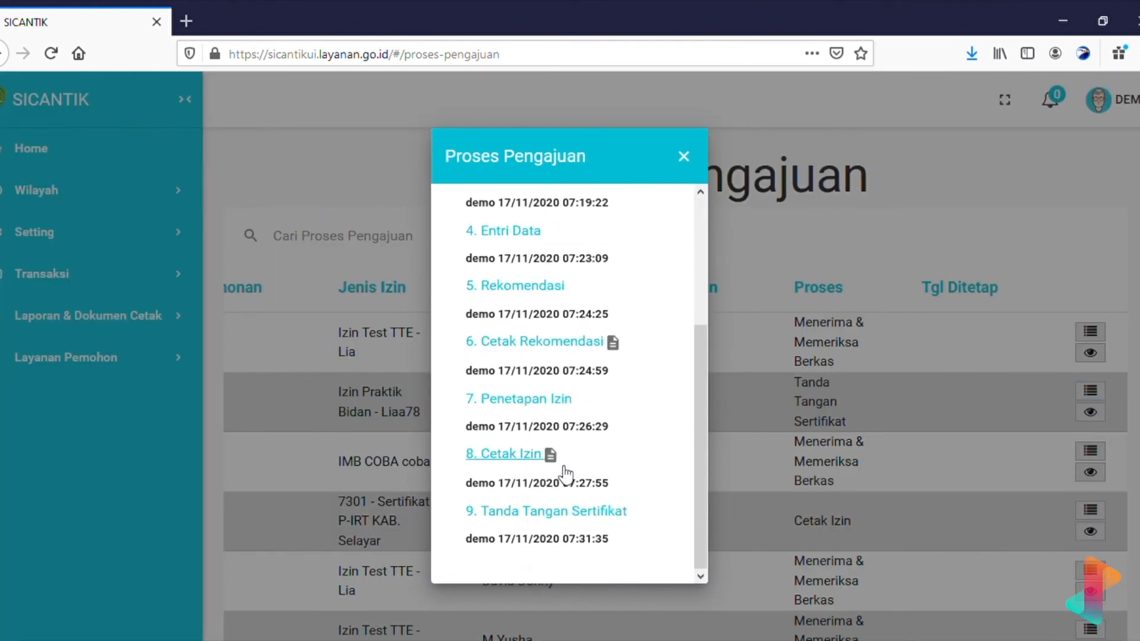
scroll(651, 465, "up", 3)
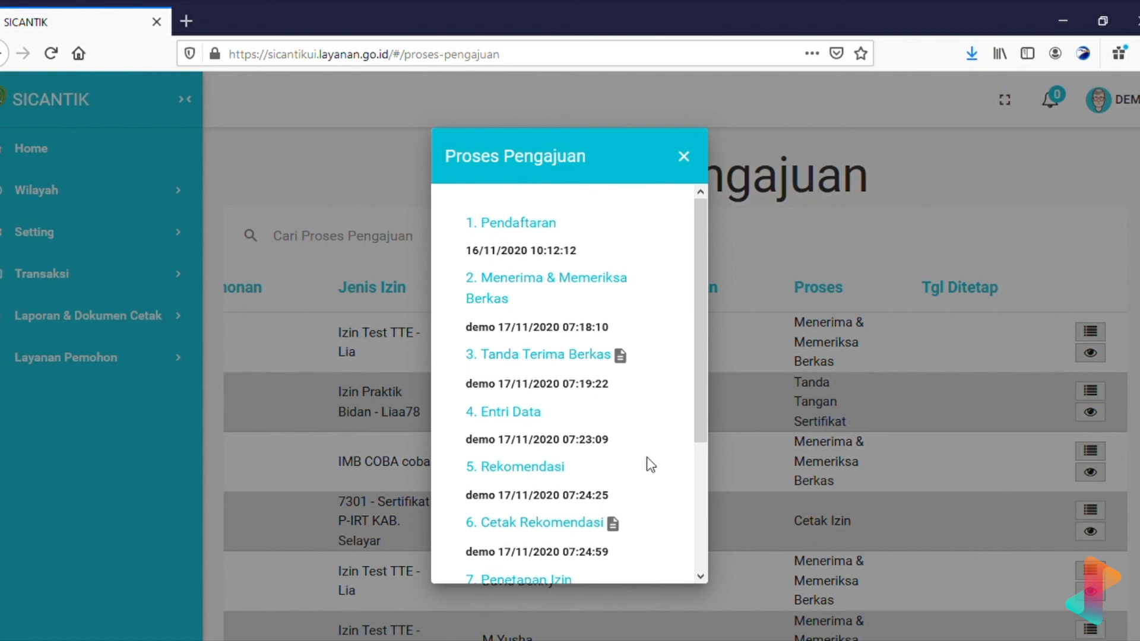
left_click(939, 461)
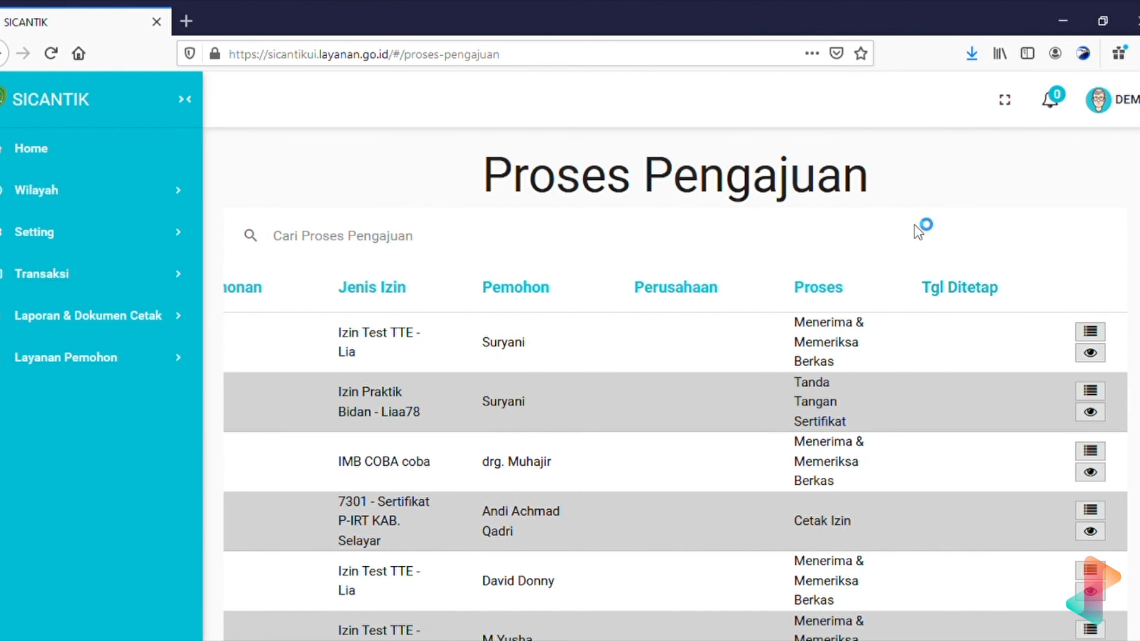